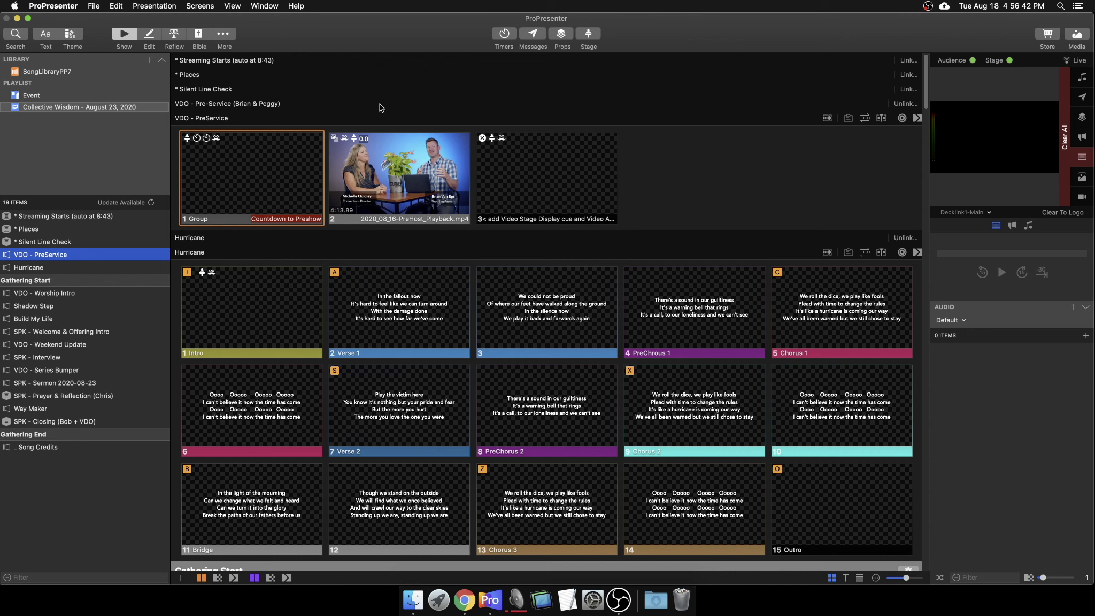
# Review the preshow countdown timers, checking the first timer's time and full name, and close the timer list.
pyautogui.click(504, 33)
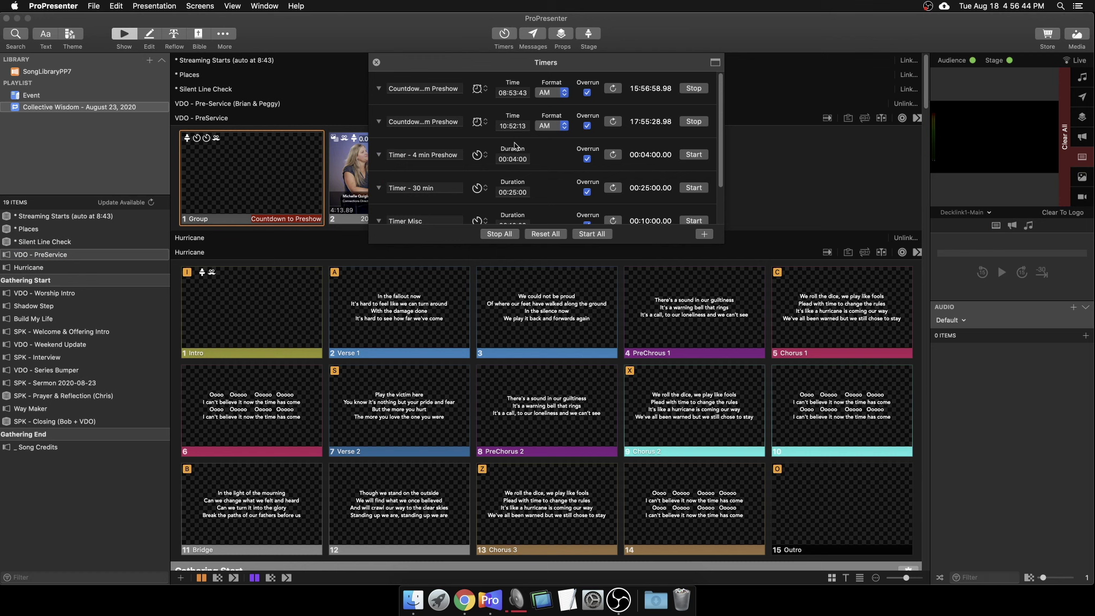
pyautogui.click(514, 93)
pyautogui.click(523, 93)
pyautogui.moveTo(419, 89); pyautogui.dragTo(475, 93)
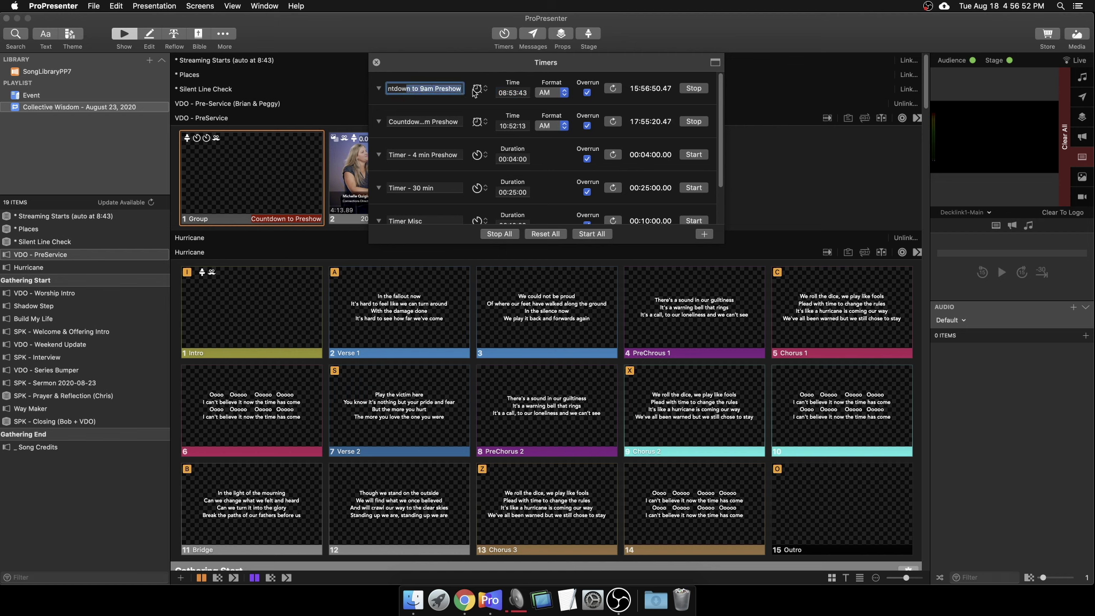
pyautogui.click(457, 89)
pyautogui.click(376, 62)
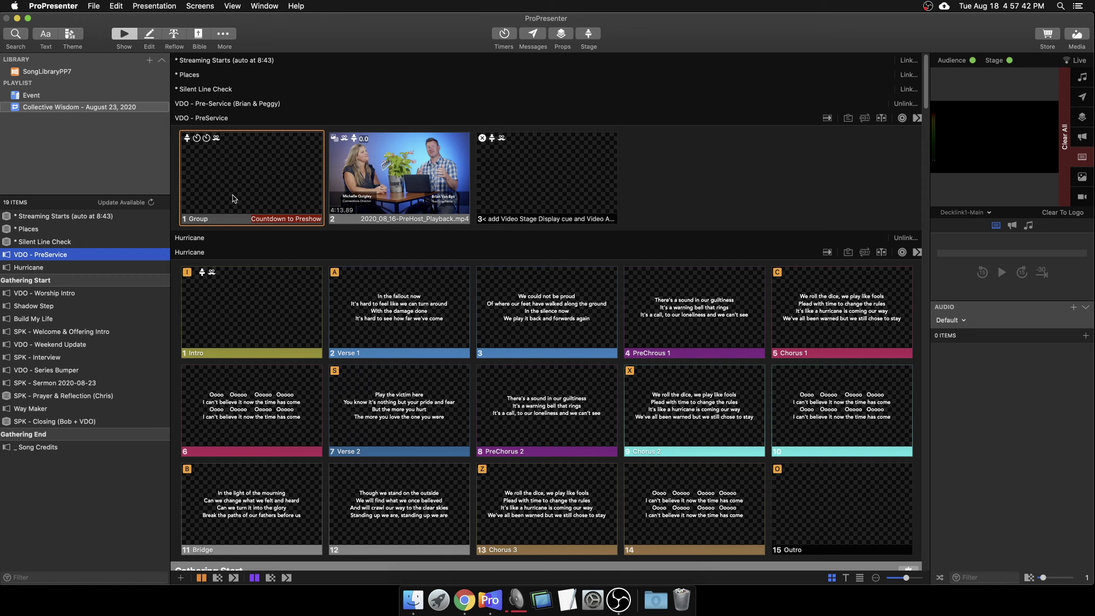
# Inspect the stage action on slide 1 of VDO - PreService and its available stage layouts without changing the layout.
pyautogui.rightClick(248, 168)
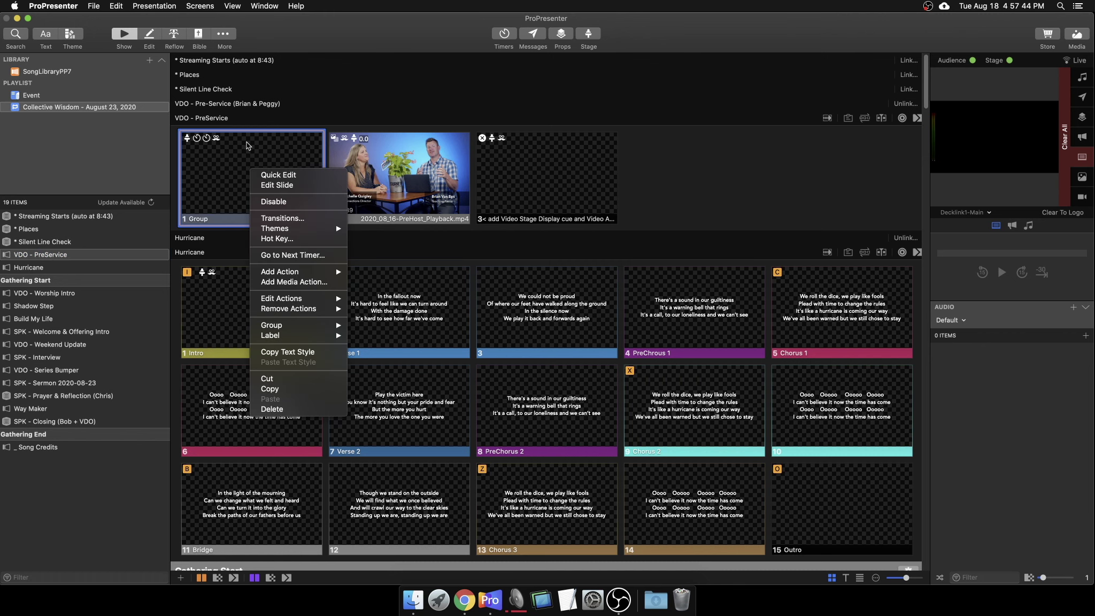
pyautogui.moveTo(289, 298)
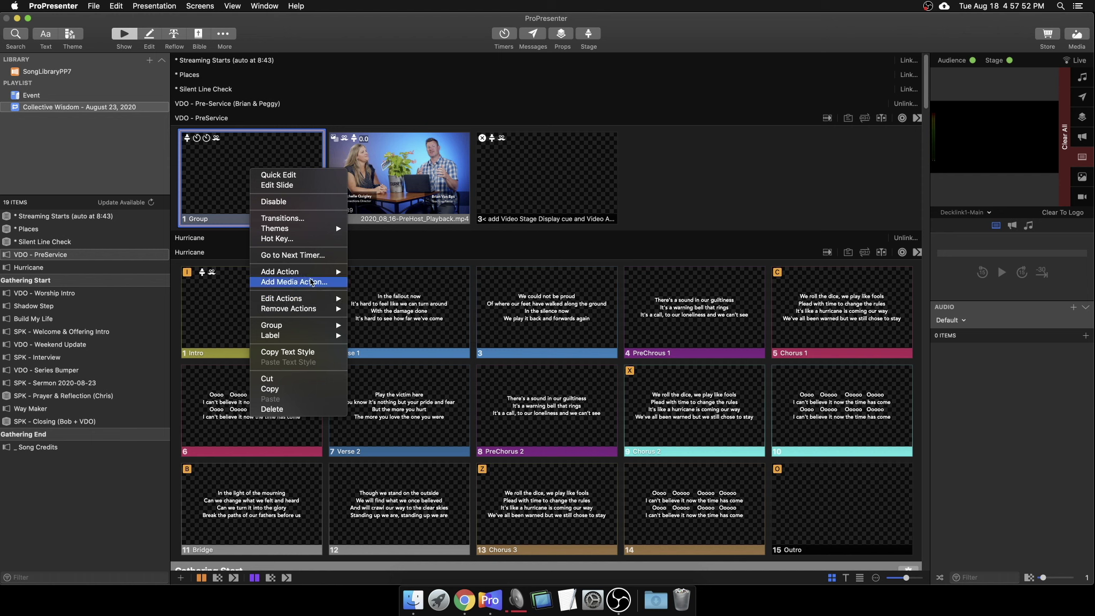
pyautogui.moveTo(311, 276)
pyautogui.moveTo(377, 283)
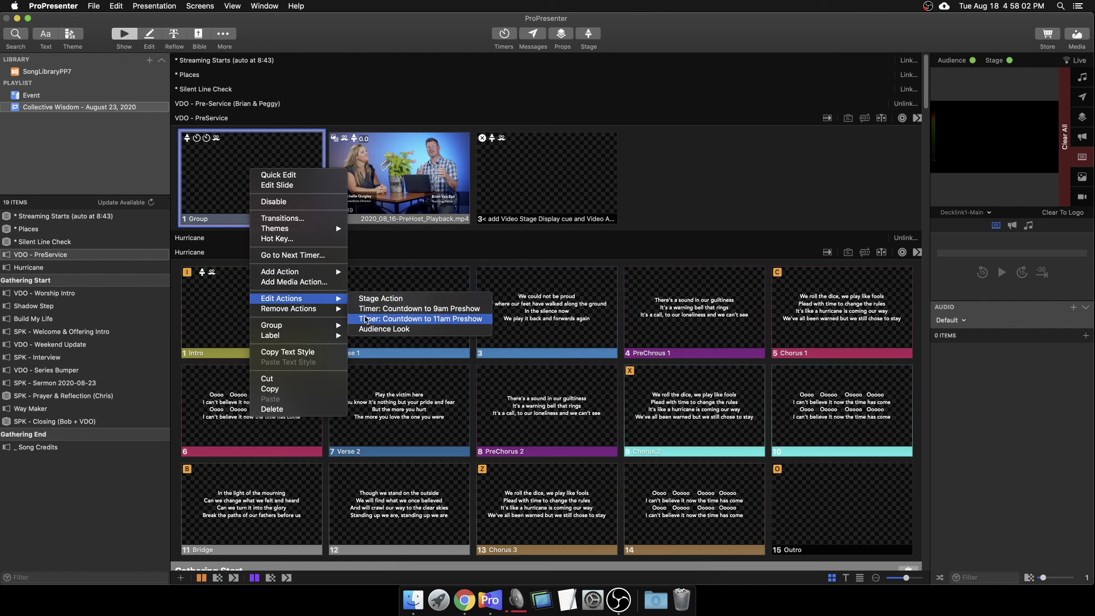
pyautogui.click(383, 298)
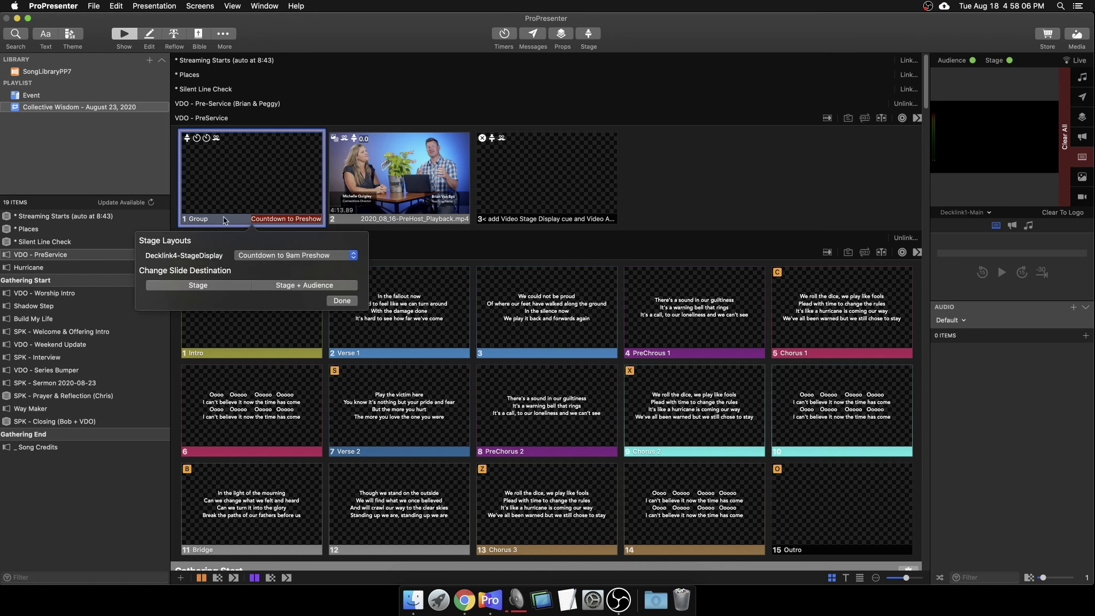
pyautogui.click(270, 256)
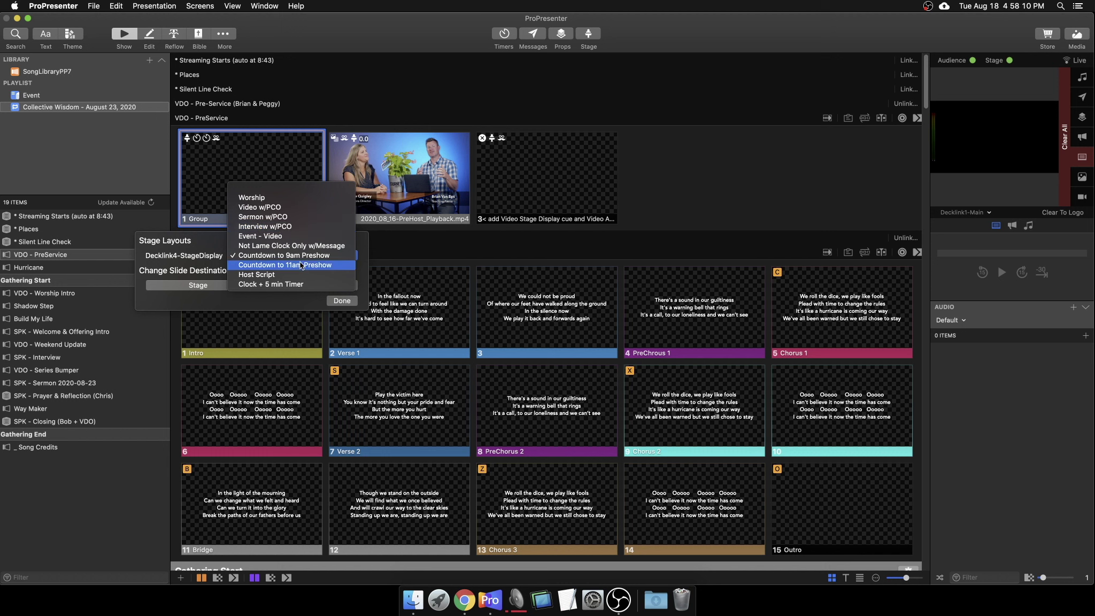
pyautogui.click(347, 304)
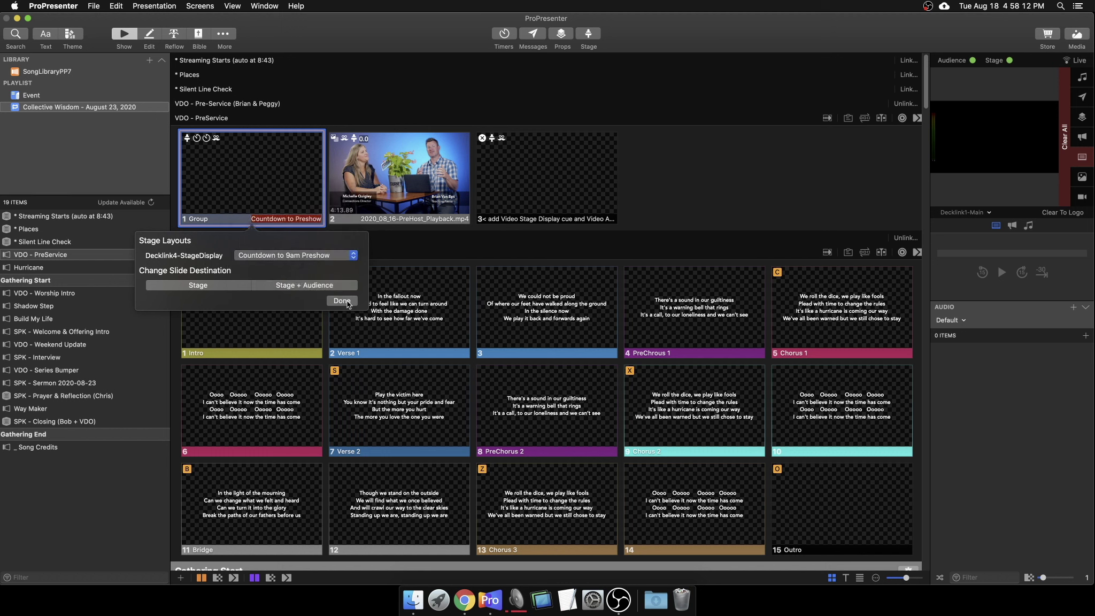
pyautogui.click(345, 301)
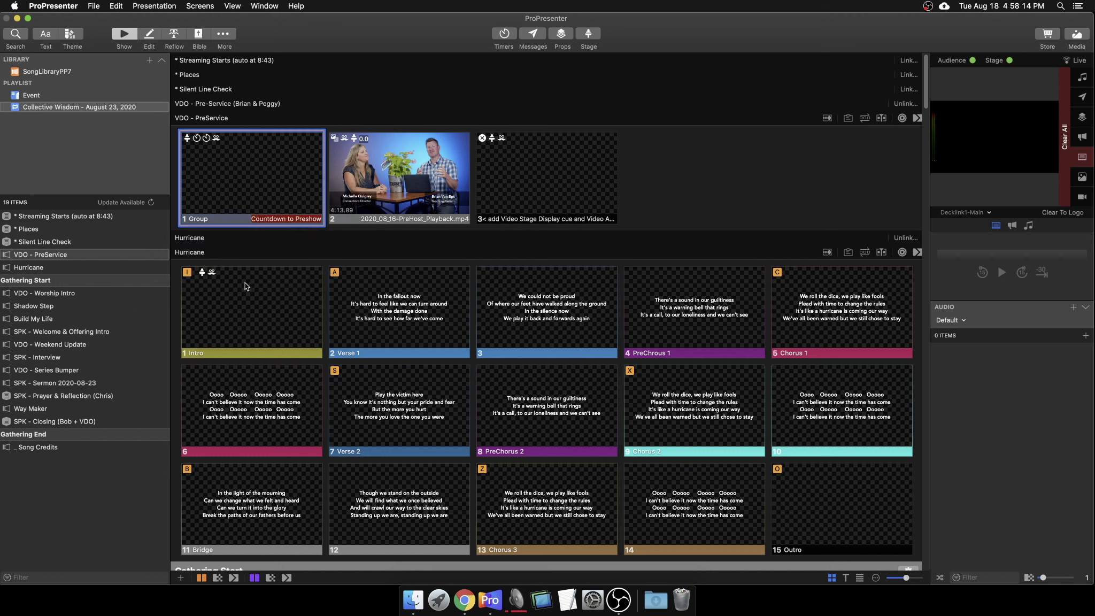
# Set a stage action with the Worship layout for Decklink4-StageDisplay on Hurricane's Intro slide.
pyautogui.rightClick(244, 284)
pyautogui.moveTo(310, 386)
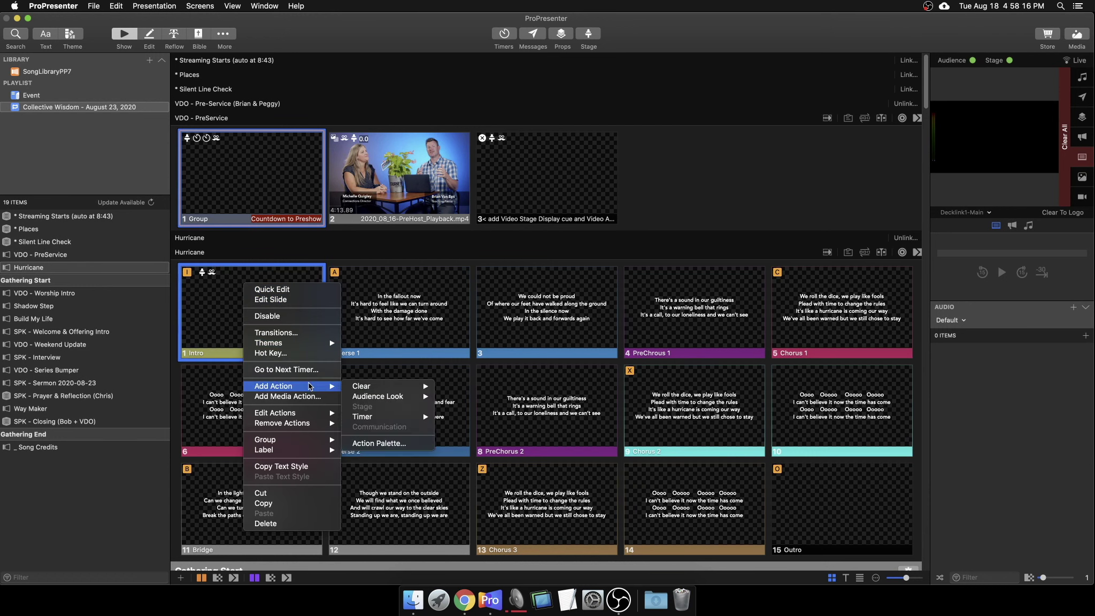
pyautogui.click(362, 406)
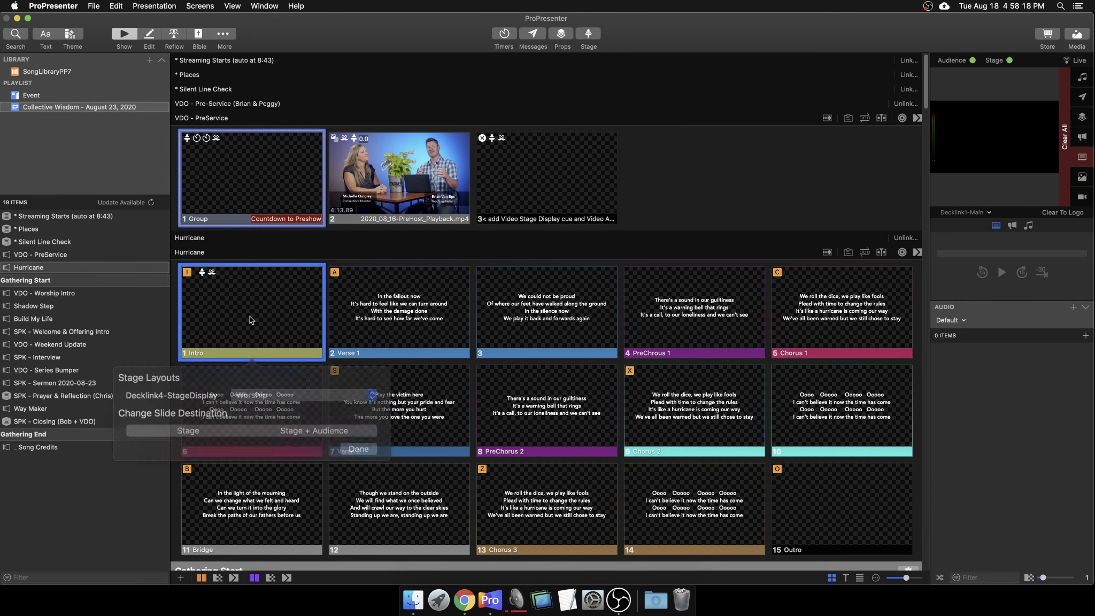
pyautogui.click(284, 391)
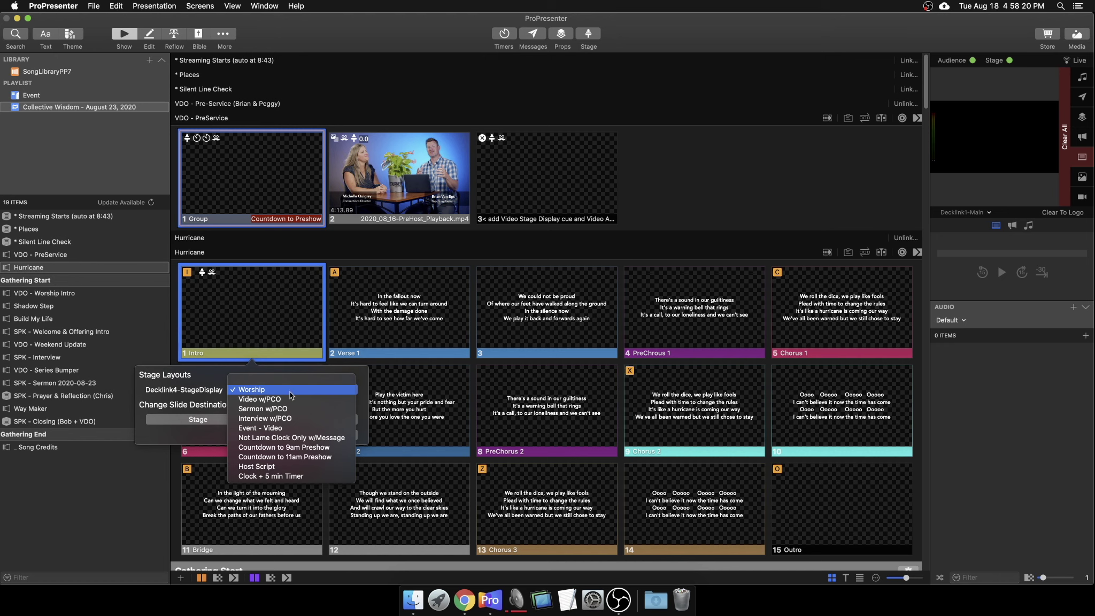
pyautogui.click(275, 390)
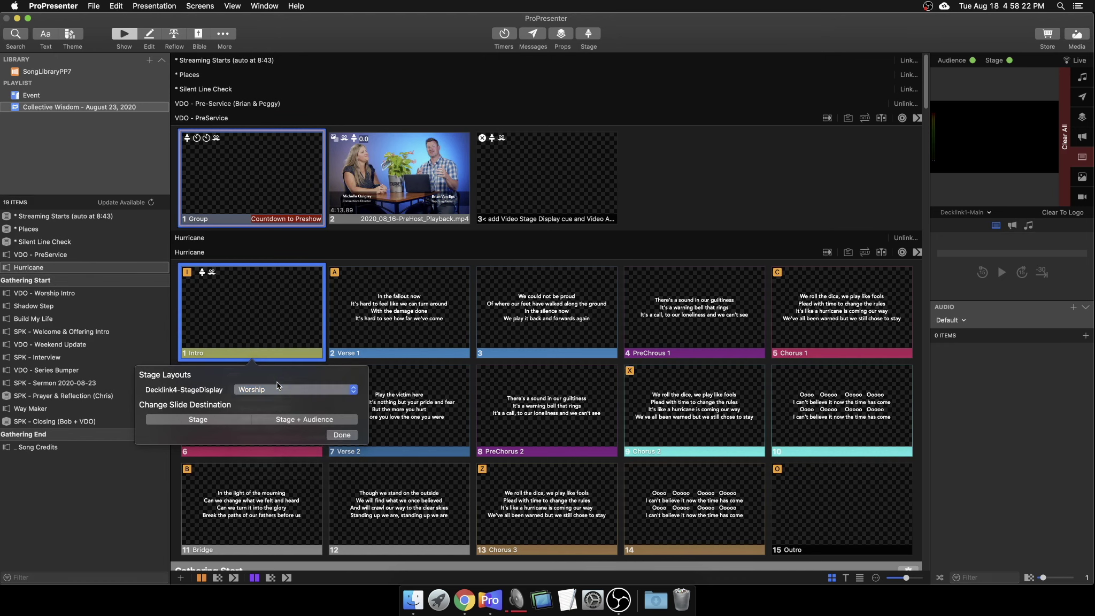
pyautogui.click(341, 435)
# Inspect the audience look action on Hurricane's Intro slide and its available looks, keeping Preview Song.
pyautogui.rightClick(254, 332)
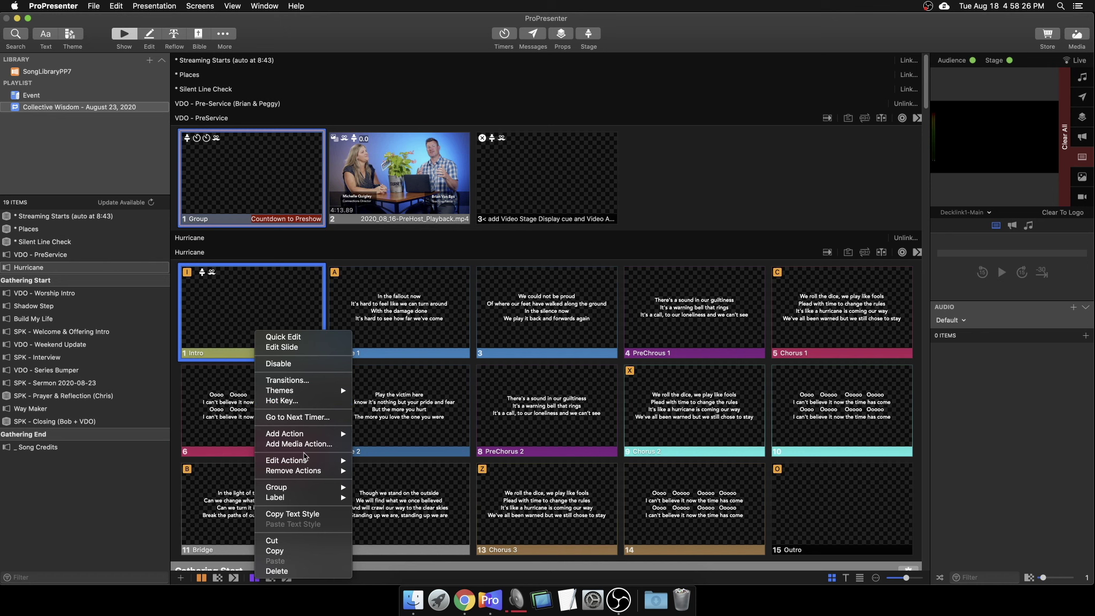
pyautogui.moveTo(306, 461)
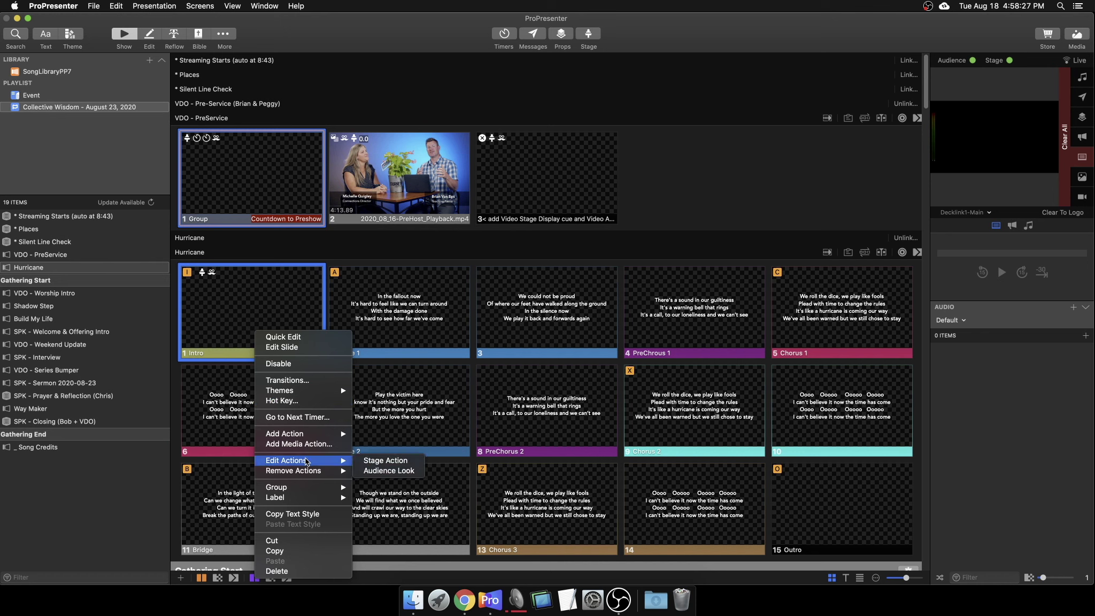
pyautogui.click(376, 472)
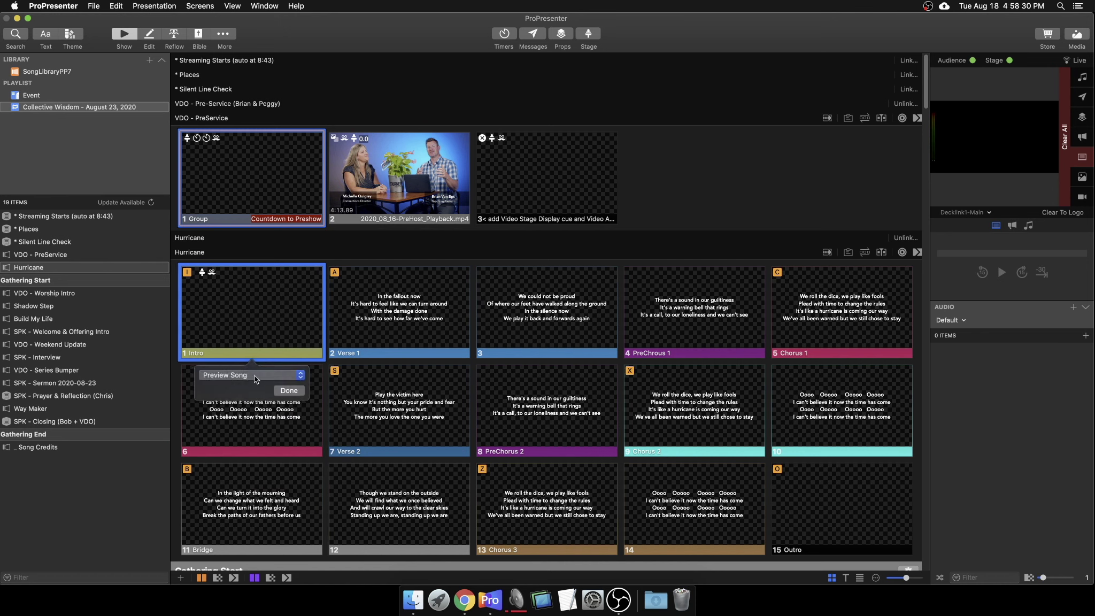
pyautogui.click(255, 376)
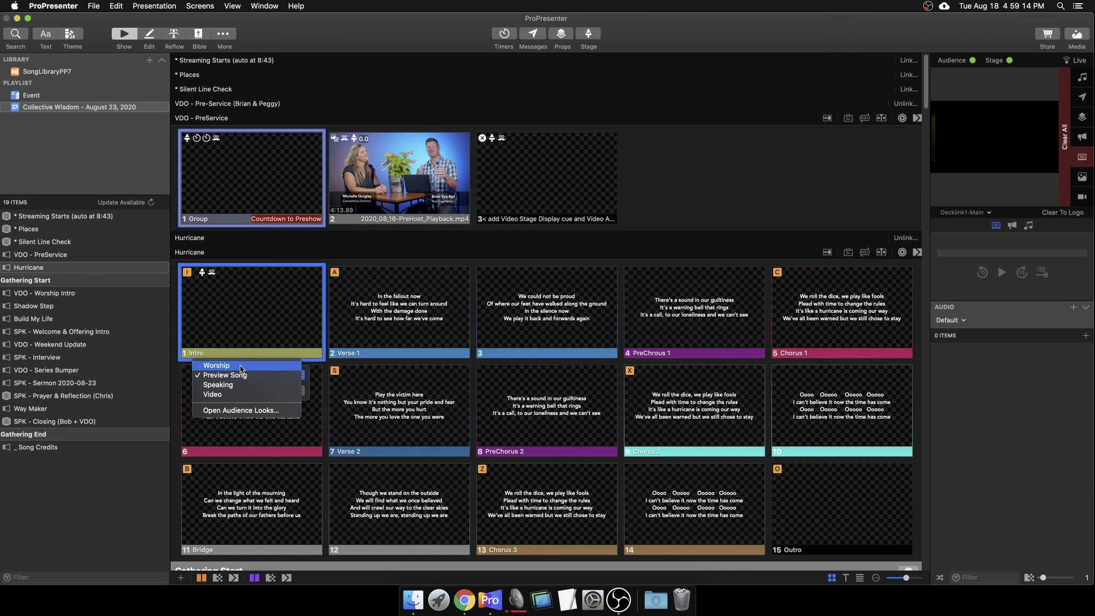
pyautogui.click(241, 365)
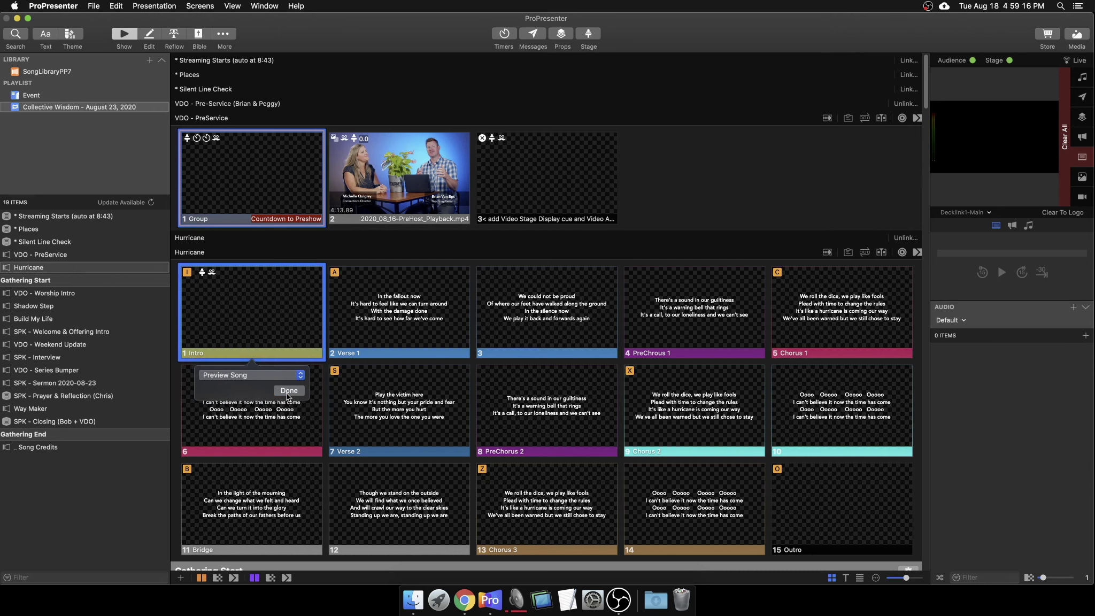
pyautogui.click(295, 378)
# Show Shadow Step's Chorus 1 slide live and switch the output preview to Decklink3-Center.
pyautogui.scroll(-10, 297, 377)
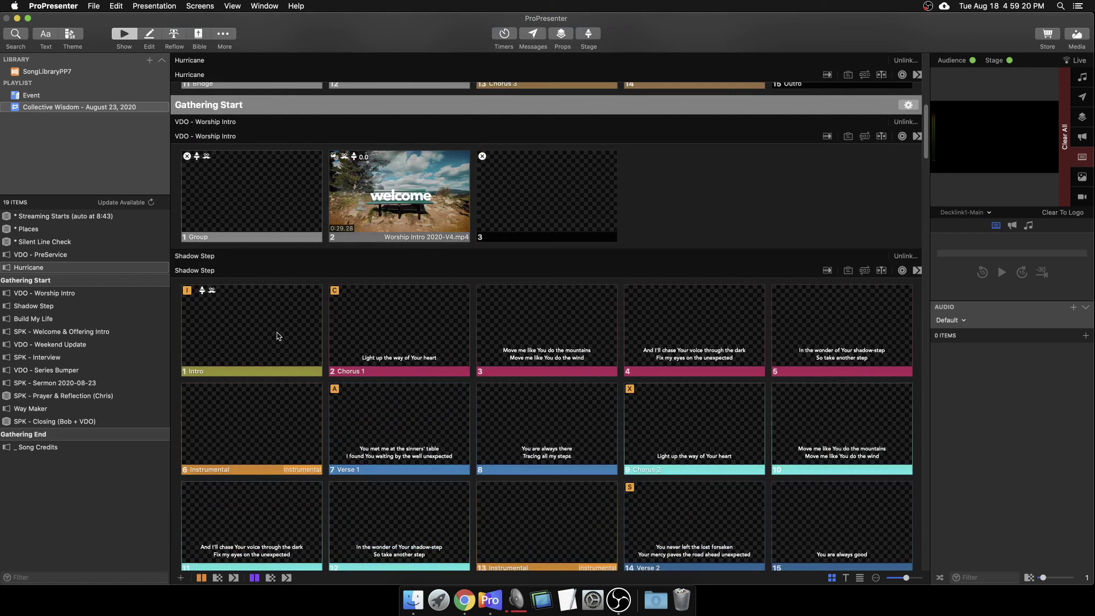
pyautogui.click(258, 345)
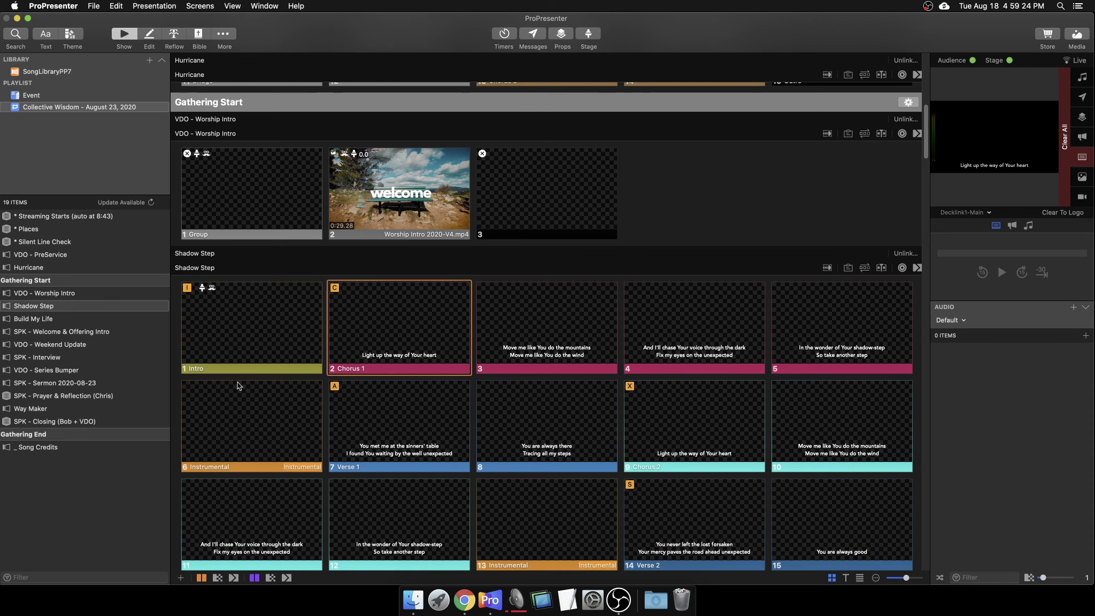
pyautogui.click(363, 361)
pyautogui.click(988, 212)
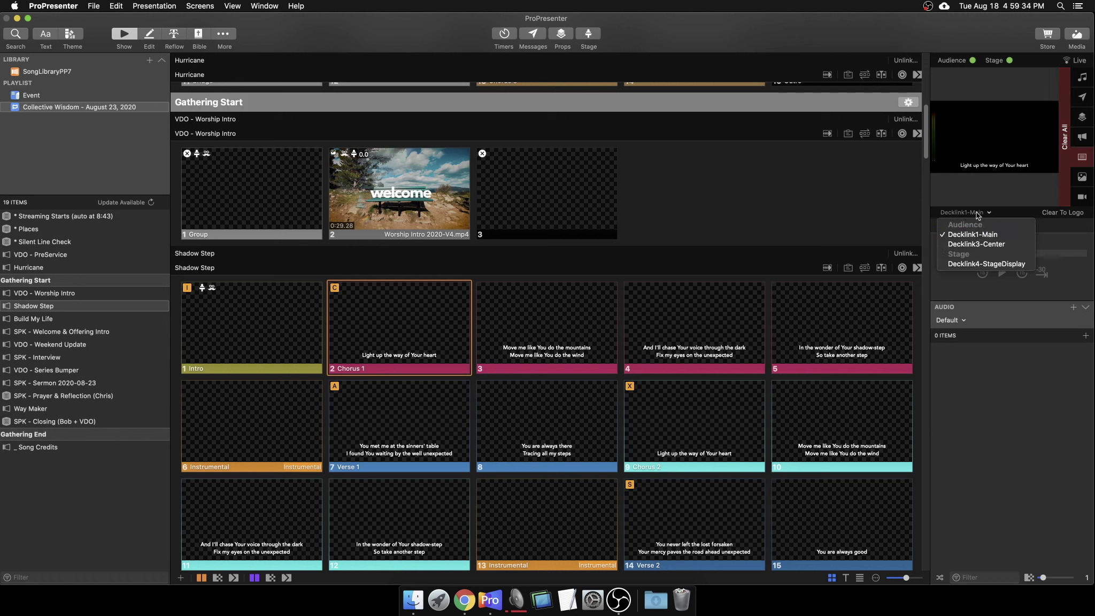
pyautogui.click(977, 244)
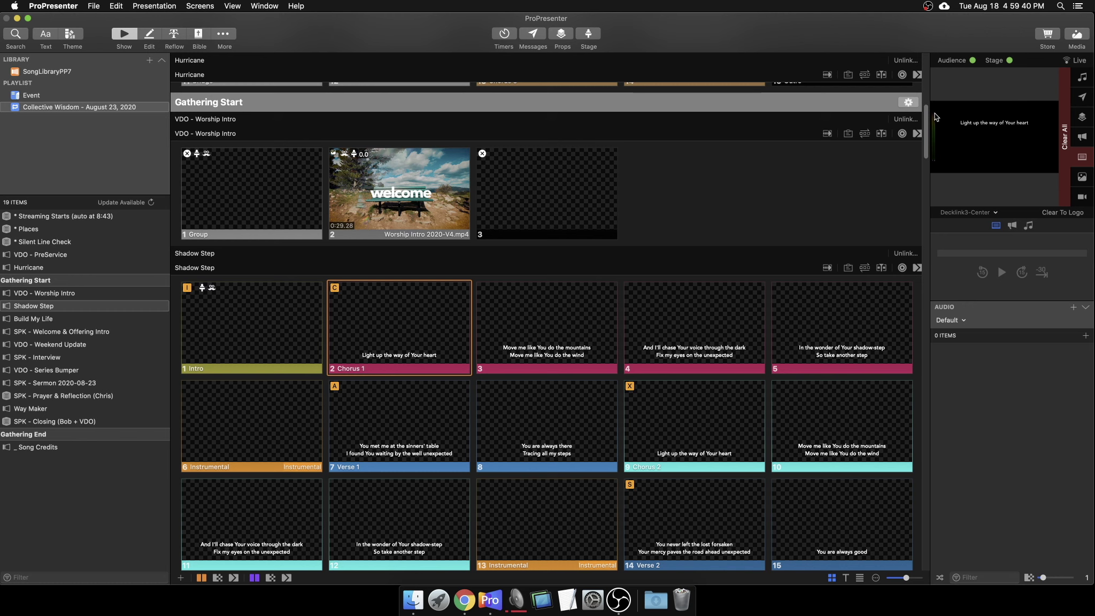
# Advance Shadow Step to Instrumental slide 6 and switch the output preview to Decklink4-StageDisplay.
pyautogui.press('Right')
pyautogui.press('Right')
pyautogui.press('Right')
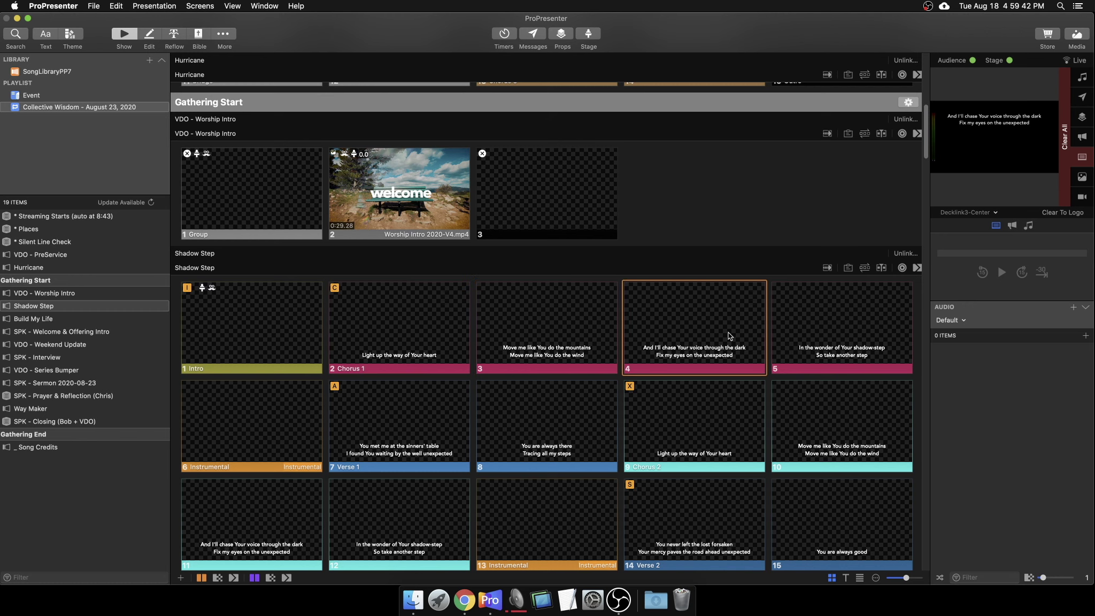
pyautogui.press('Right')
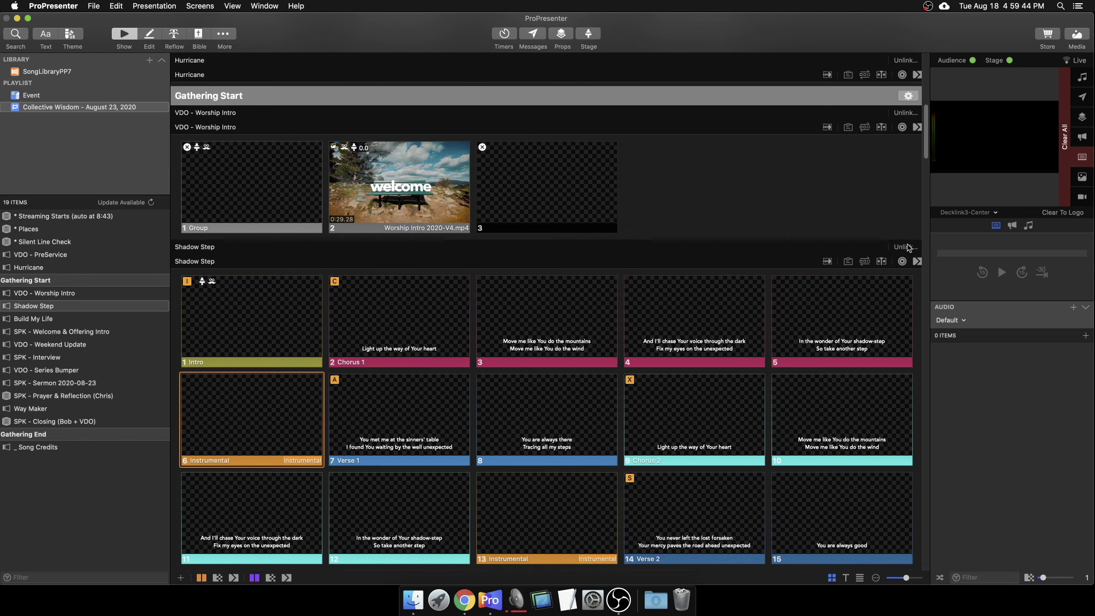
pyautogui.click(972, 213)
pyautogui.click(977, 263)
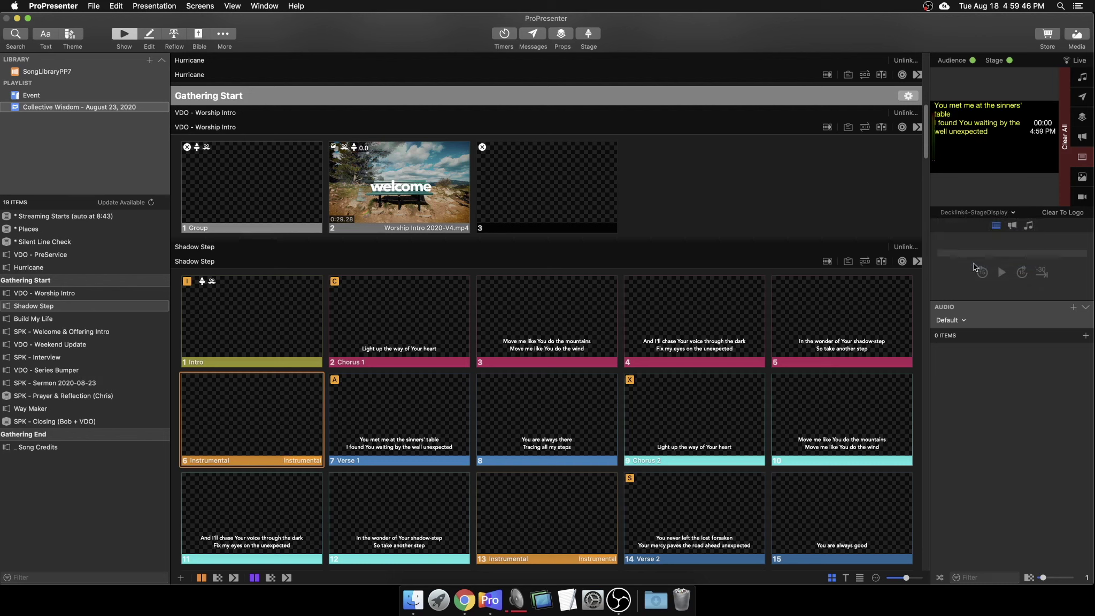
# Trigger Shadow Step's Intro slide and check its Decklink4-StageDisplay output in the preview.
pyautogui.click(282, 352)
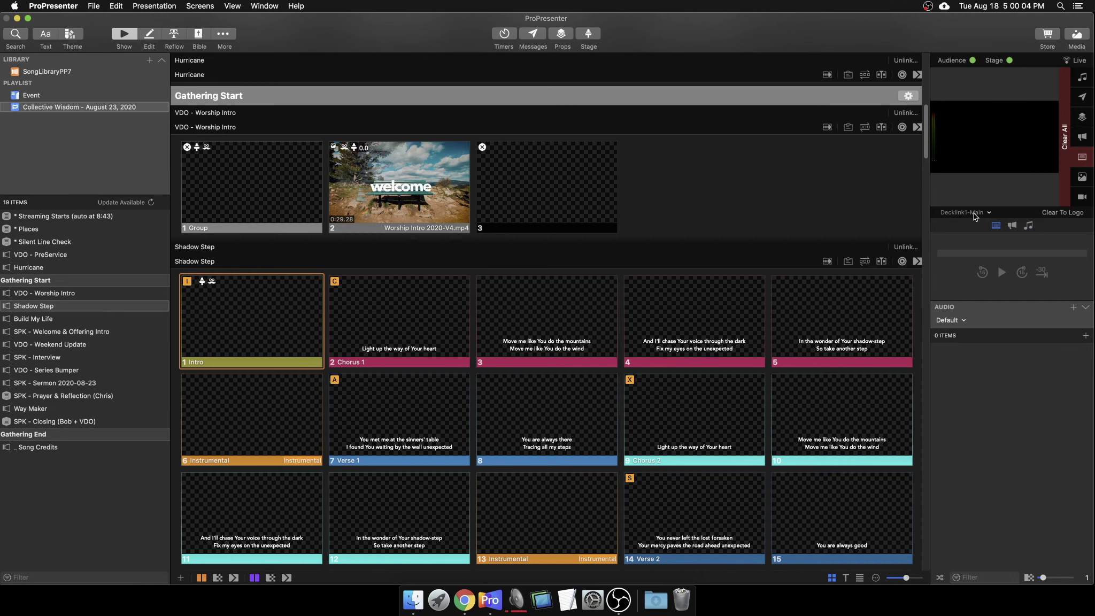
pyautogui.click(968, 214)
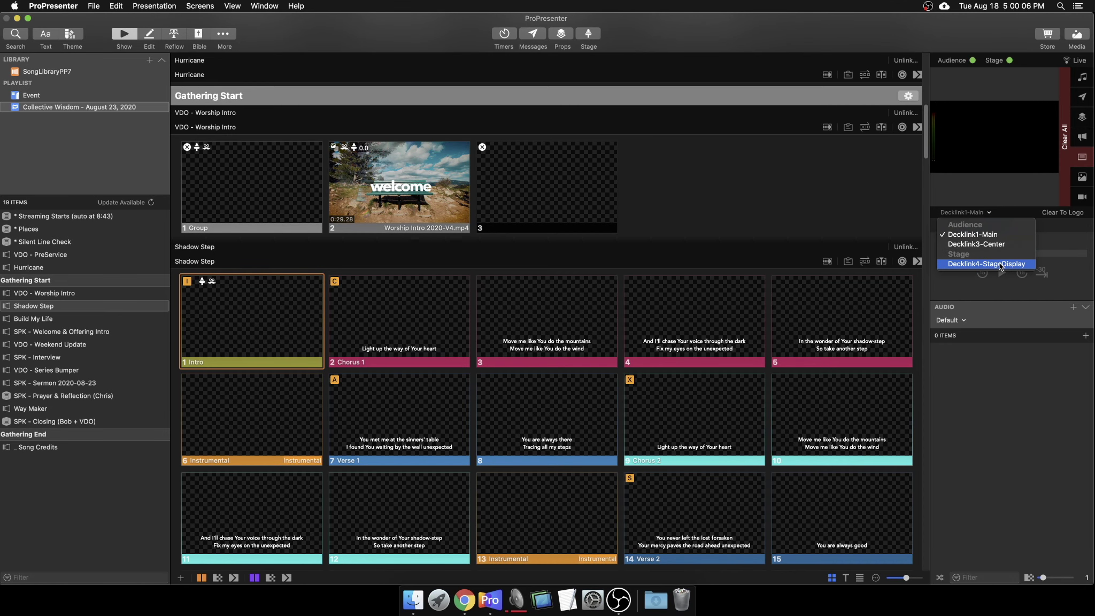
pyautogui.click(1000, 265)
pyautogui.click(976, 212)
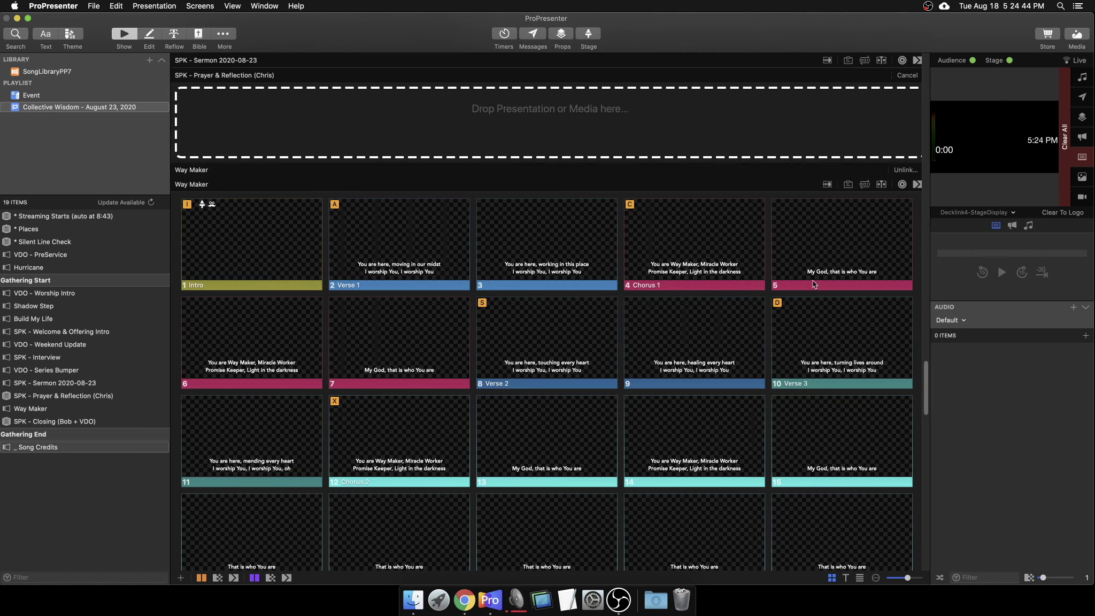
# Show slide 5 of SPK - Sermon 2020-08-23 live and open it for editing.
pyautogui.moveTo(926, 398); pyautogui.dragTo(921, 333)
pyautogui.scroll(-5, 921, 333)
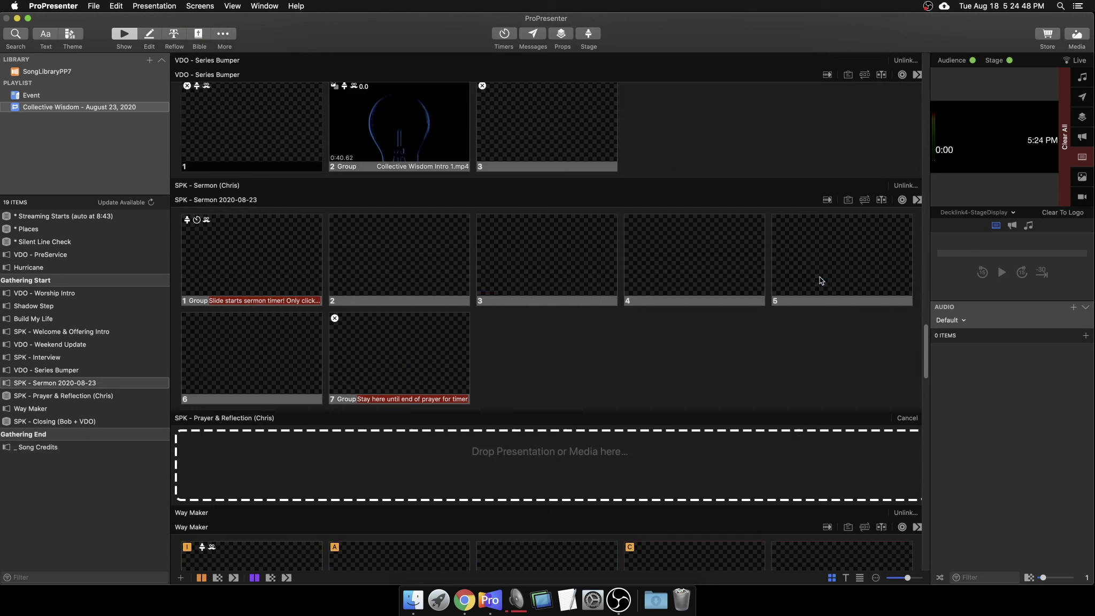
pyautogui.click(836, 295)
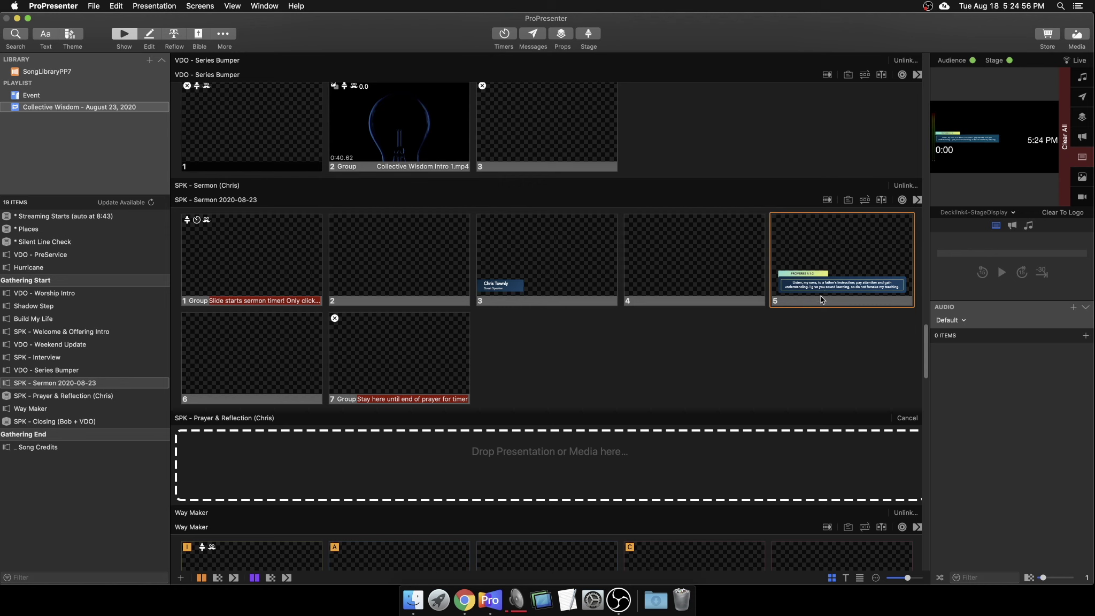
pyautogui.rightClick(818, 270)
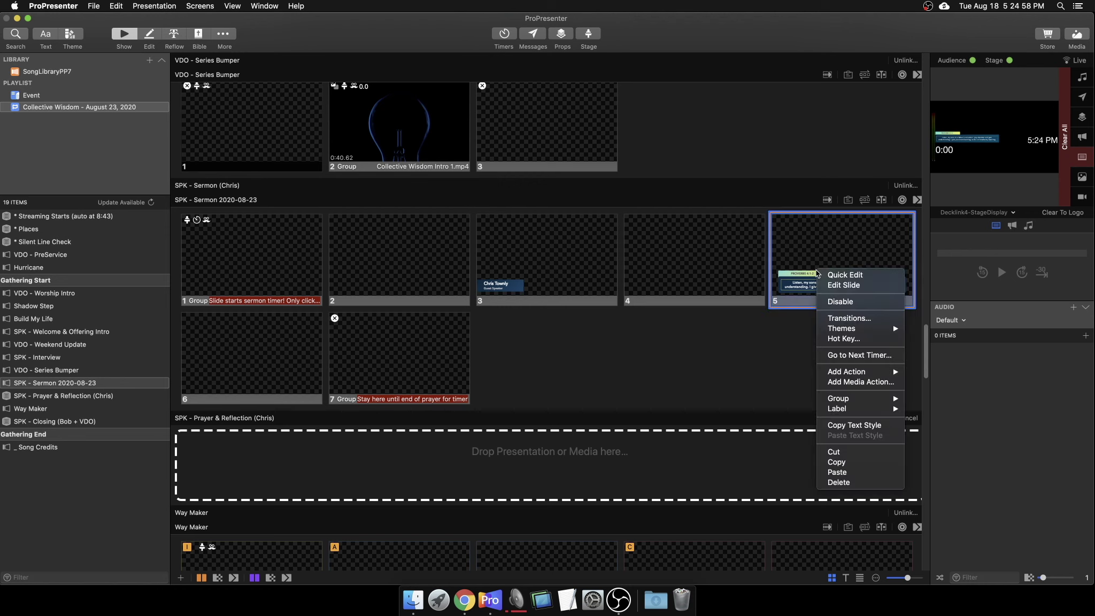
pyautogui.click(844, 285)
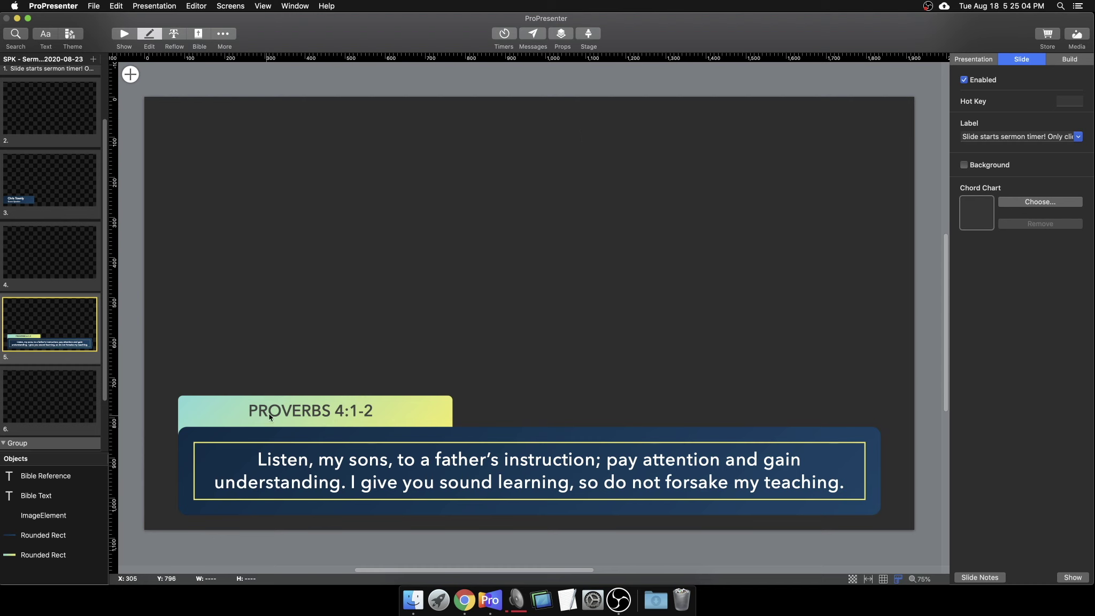
# Change the chapter and verses in the slide's Bible reference so it reads PROVERBS 5:6-7.
pyautogui.doubleClick(351, 409)
pyautogui.moveTo(335, 411); pyautogui.dragTo(373, 411)
pyautogui.write('5:')
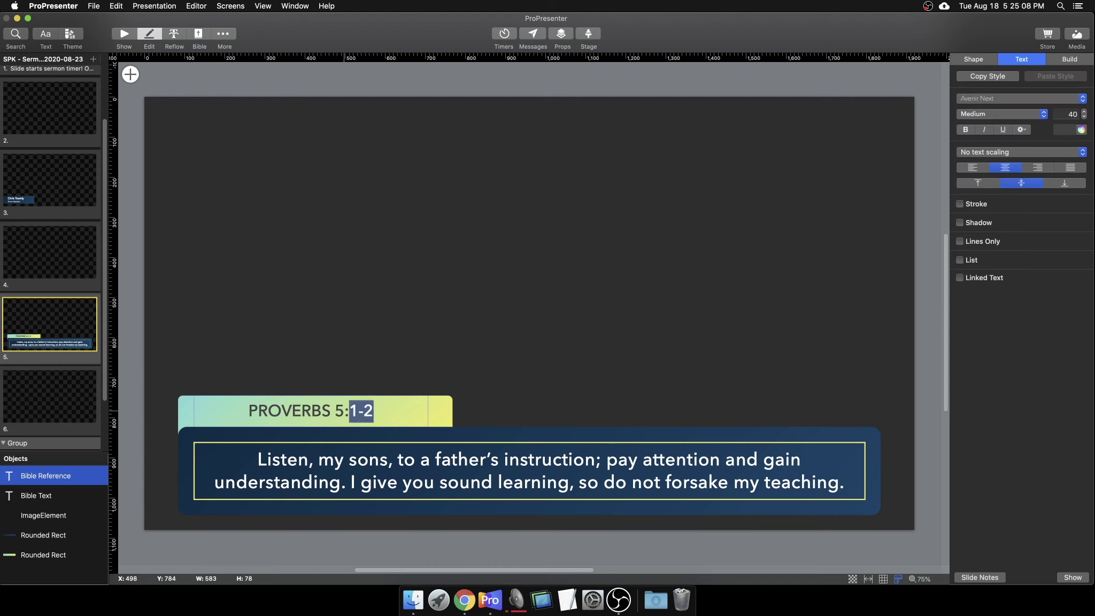
pyautogui.write('6-7')
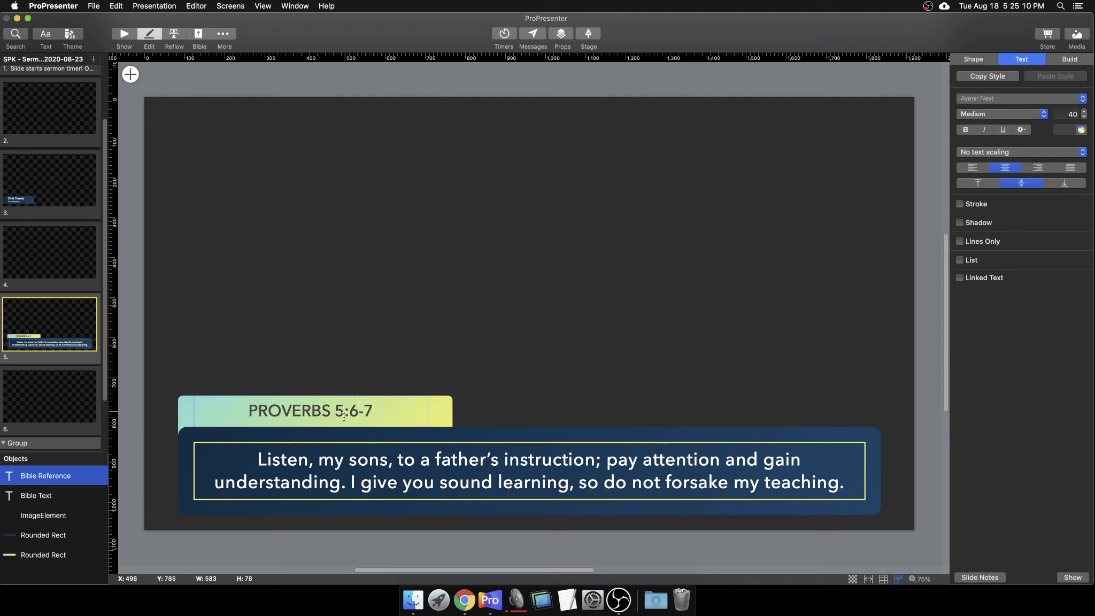
# Select the entire verse text in the slide's Bible Text object, deselect it, and return to the playlist's slide view.
pyautogui.doubleClick(375, 481)
pyautogui.press('super+a')
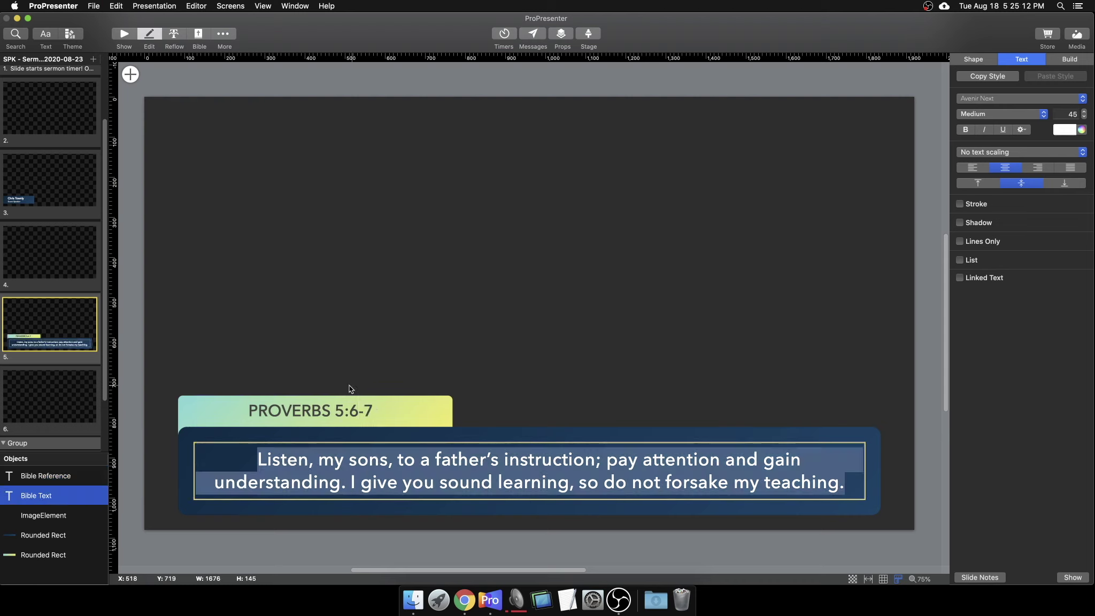
pyautogui.click(375, 373)
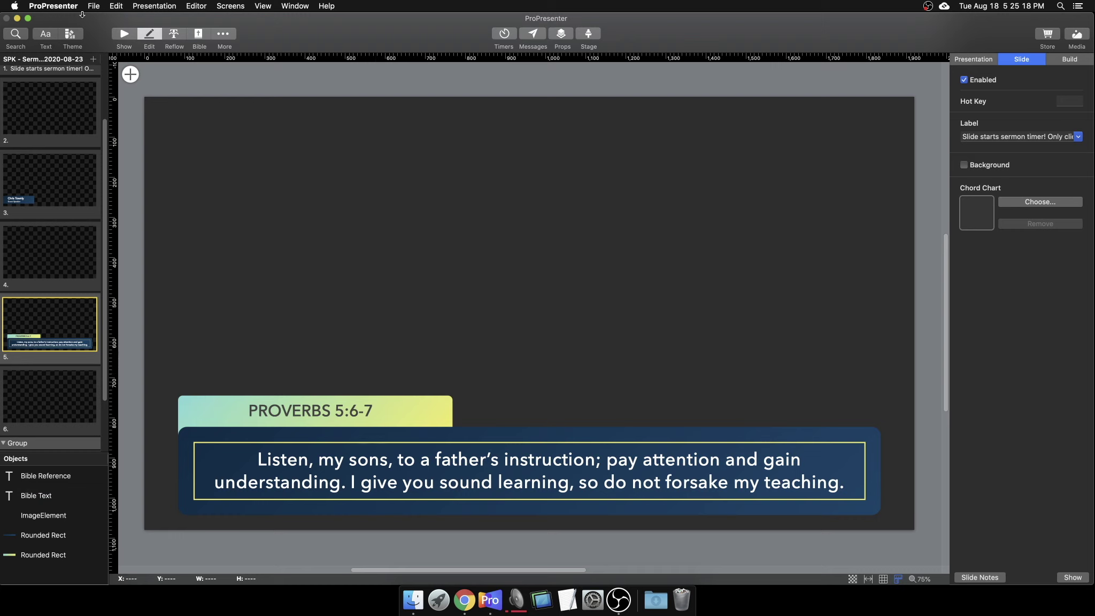
pyautogui.click(123, 36)
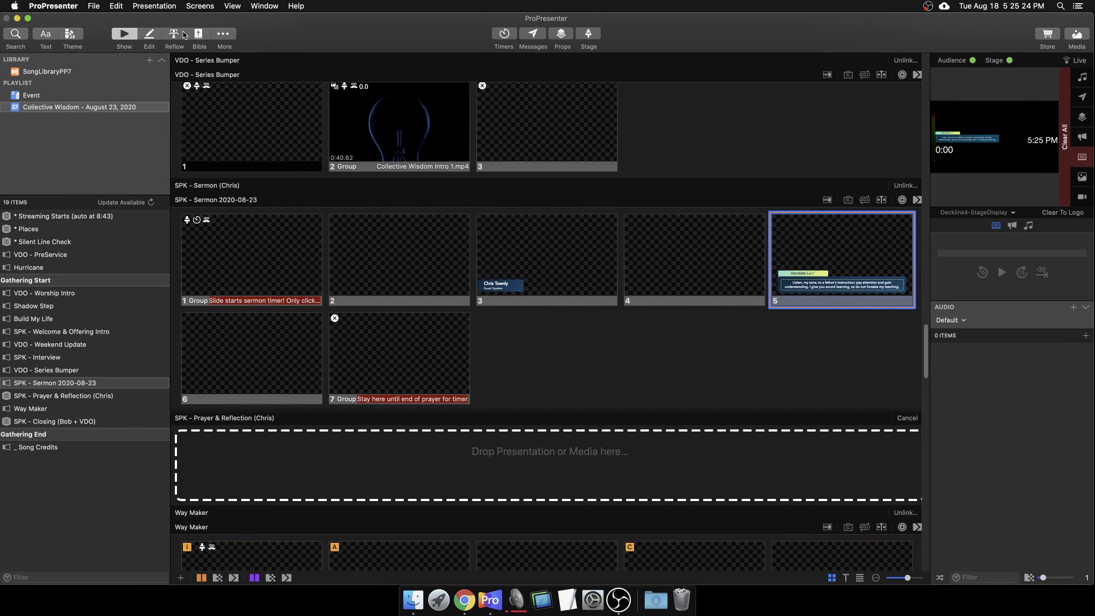
pyautogui.click(717, 341)
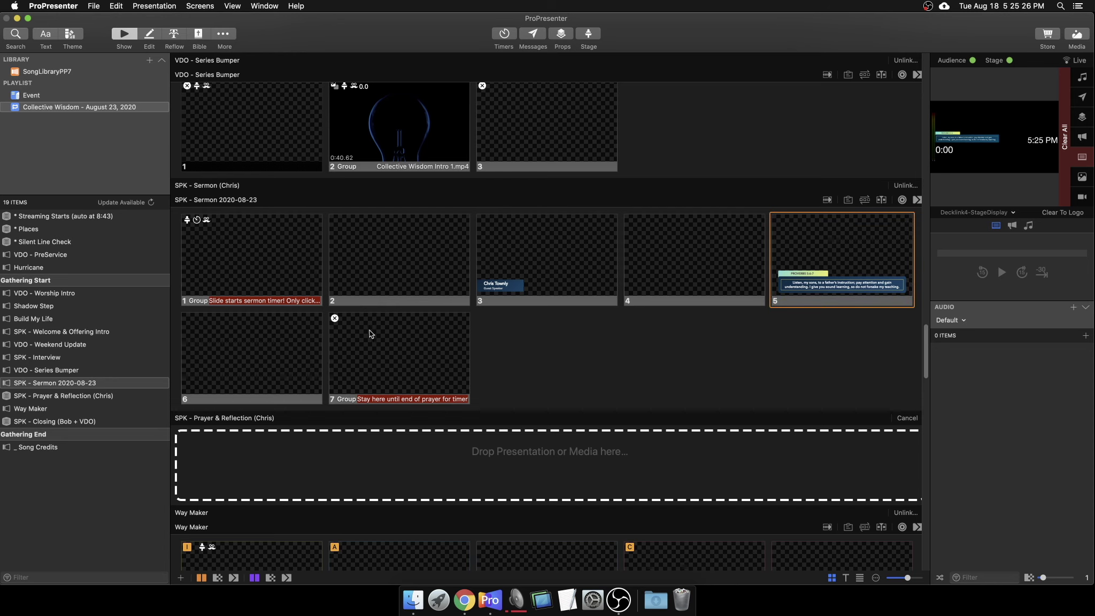
# Show slide 3 of SPK - Sermon 2020-08-23 live and open it for editing.
pyautogui.click(539, 276)
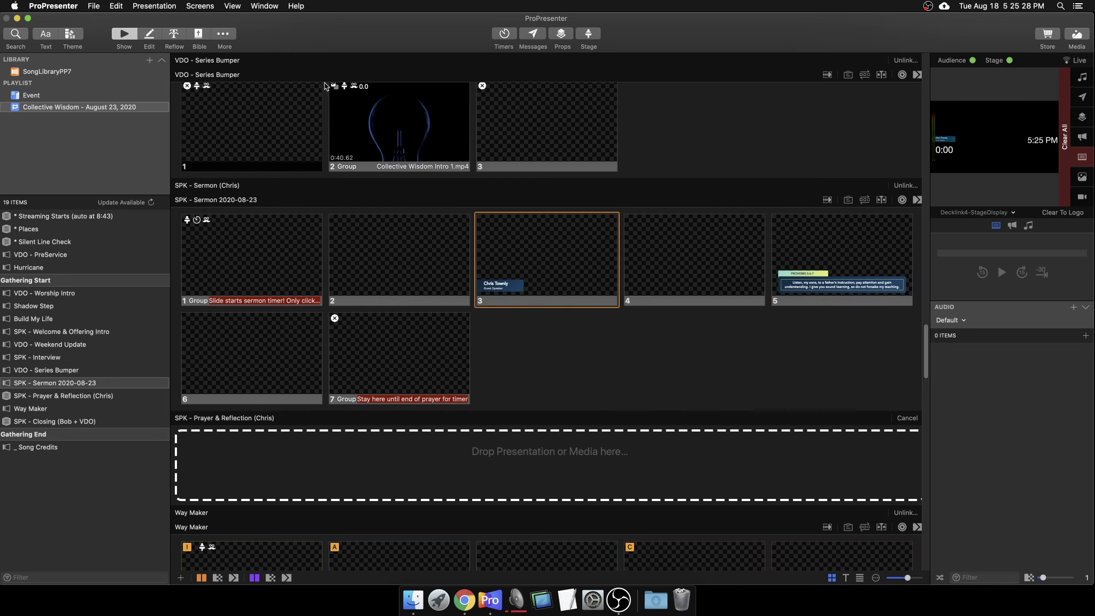
pyautogui.click(149, 35)
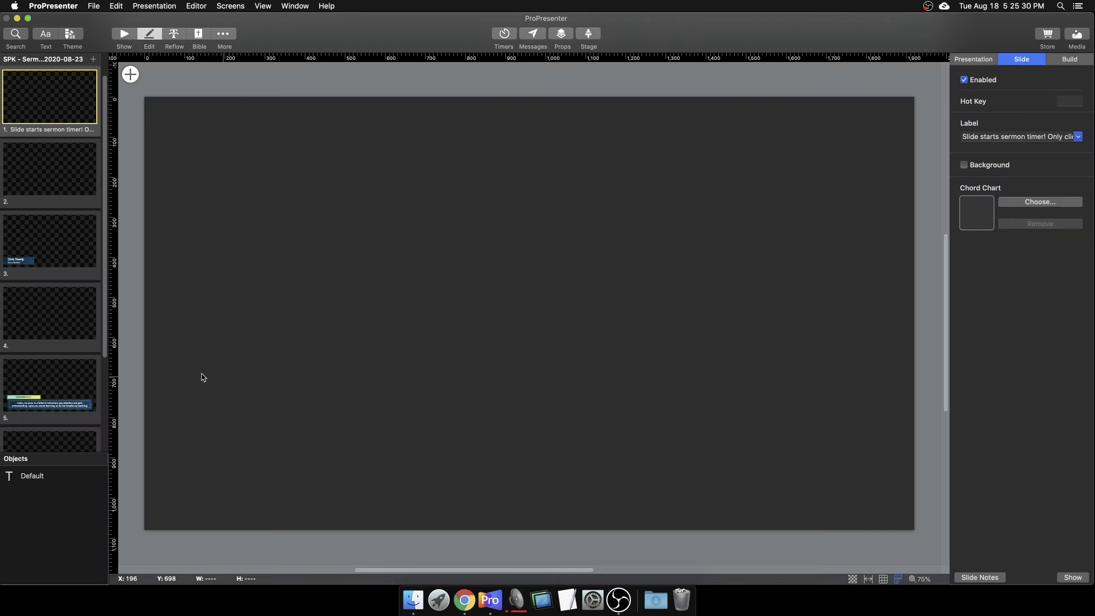
pyautogui.click(44, 262)
# Correct the surname in the Speaker Name text by inserting the missing "e" before its final letter, and return to the slide view.
pyautogui.doubleClick(291, 460)
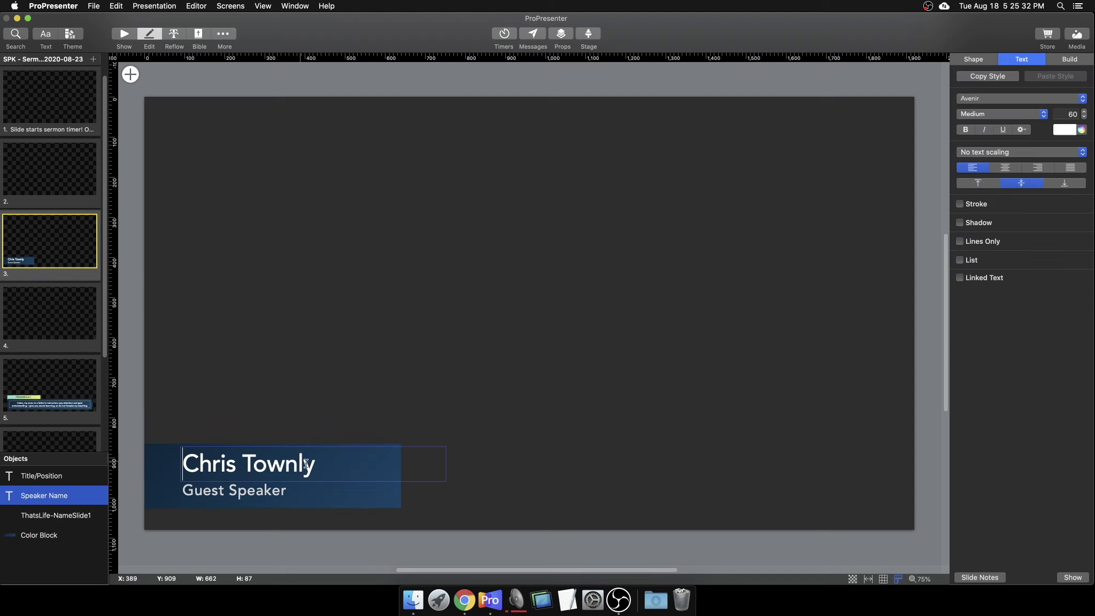
pyautogui.click(312, 465)
pyautogui.click(307, 465)
pyautogui.write('e')
pyautogui.click(420, 404)
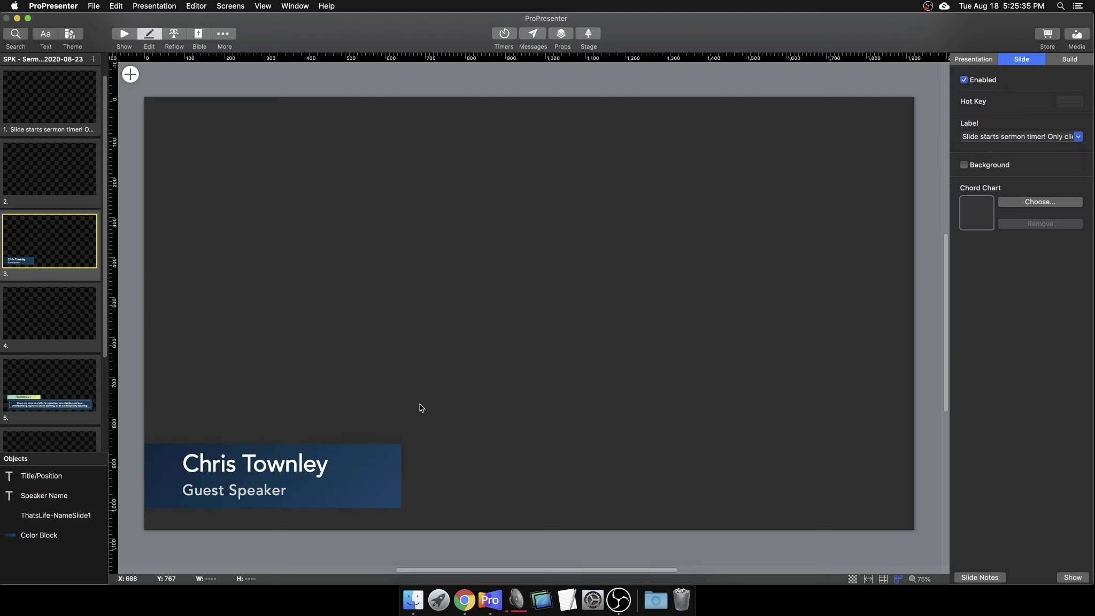
pyautogui.click(126, 35)
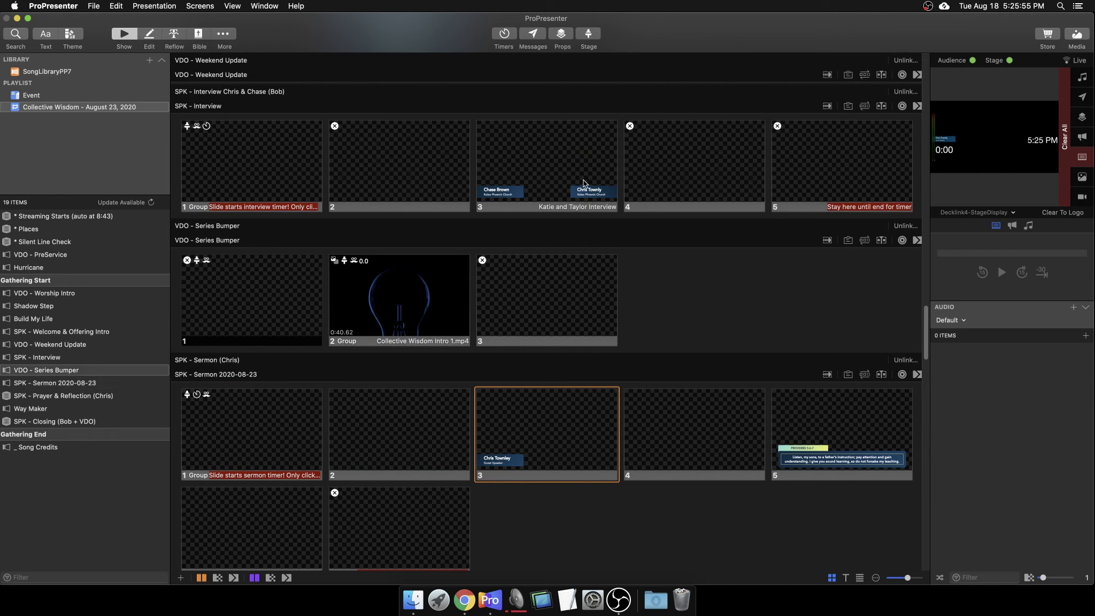
# Quick-edit slide 3 of SPK - Interview to insert the missing "e" in the second speaker's surname, and show the slide live.
pyautogui.rightClick(583, 180)
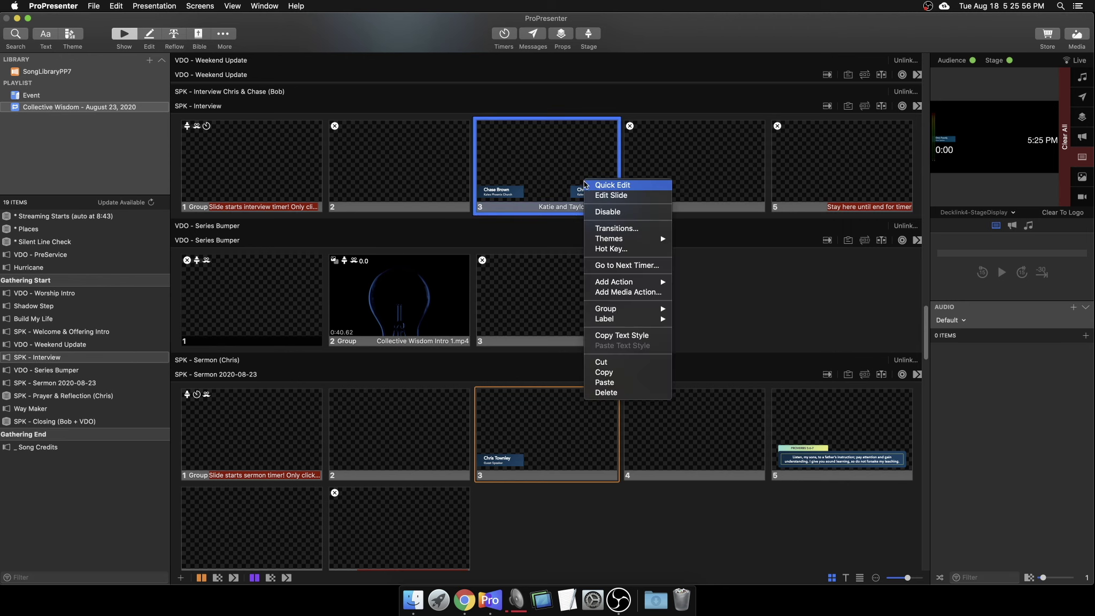
pyautogui.click(610, 187)
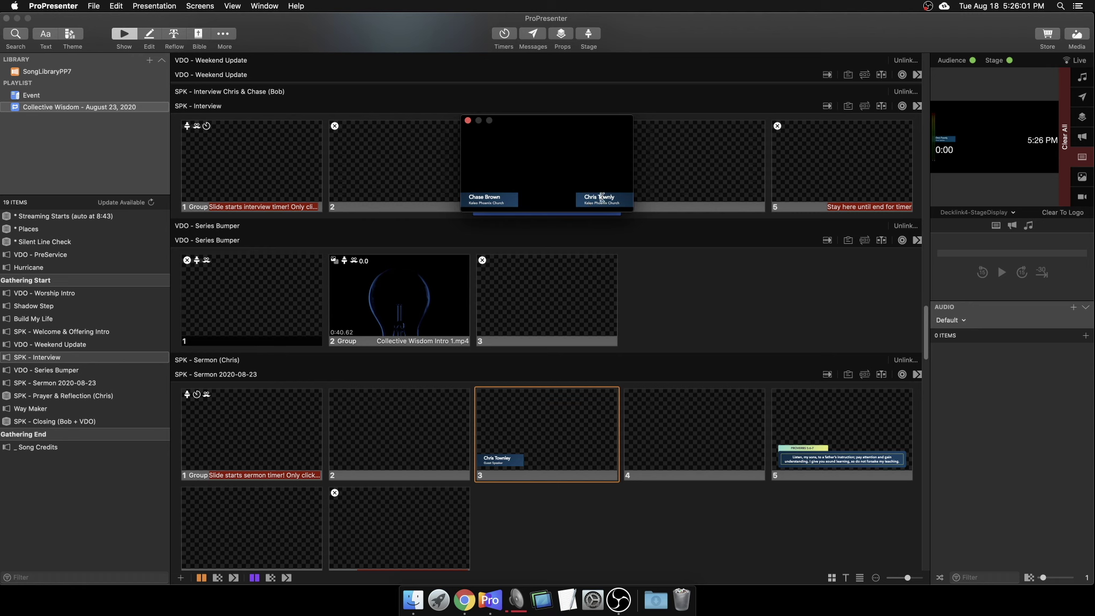
pyautogui.press('Left')
pyautogui.write('e')
pyautogui.click(467, 120)
pyautogui.click(584, 171)
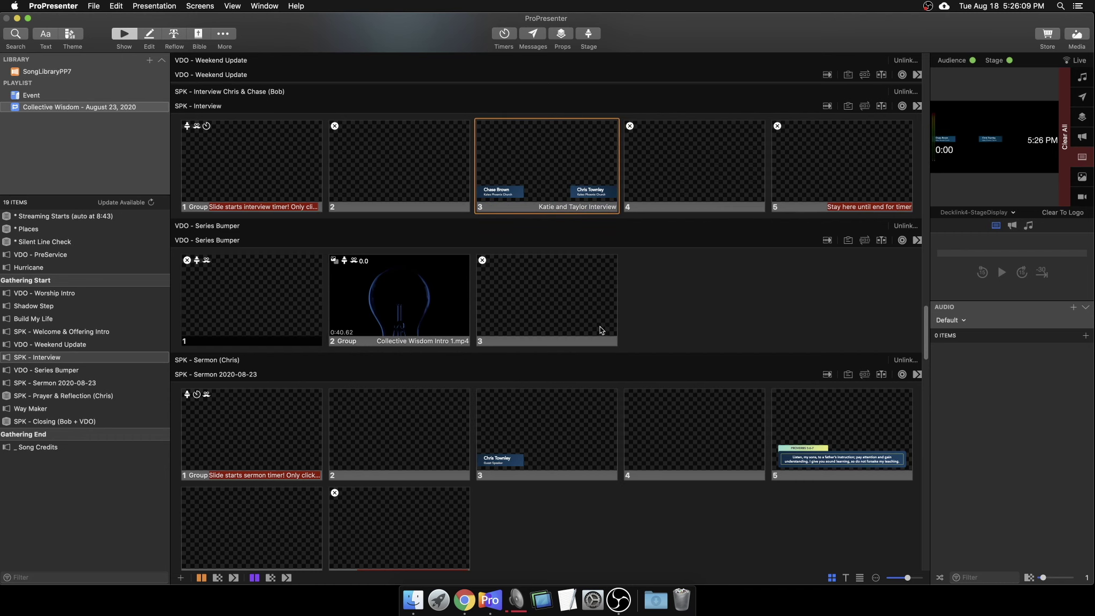
# Quick-edit Way Maker's Verse 1 slide 2 to add "..." after its last line, and show the slide live.
pyautogui.scroll(-15, 600, 325)
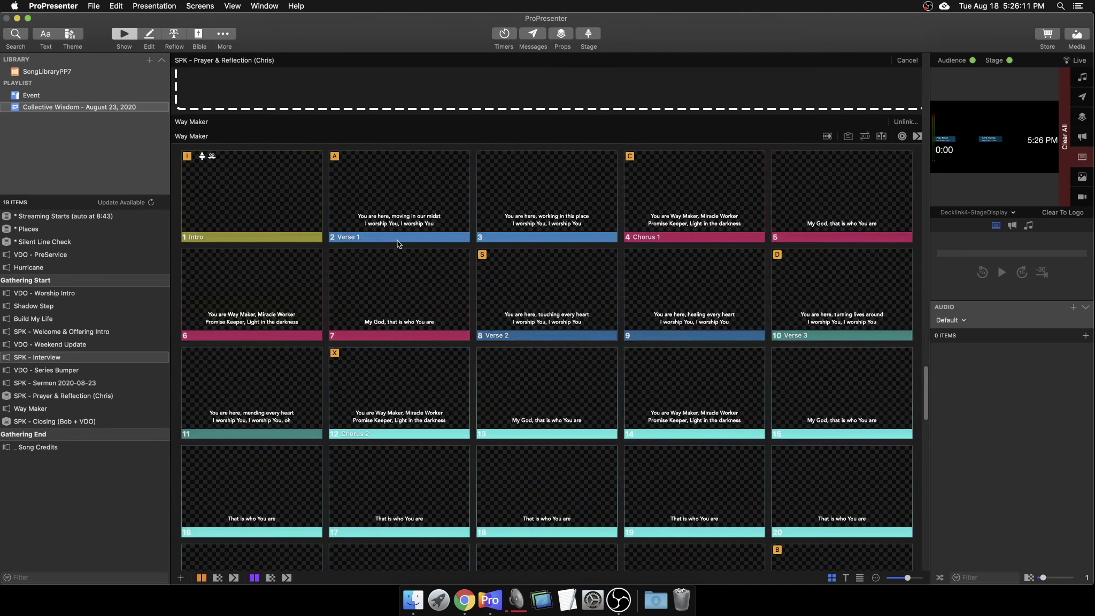
pyautogui.rightClick(433, 222)
pyautogui.click(448, 242)
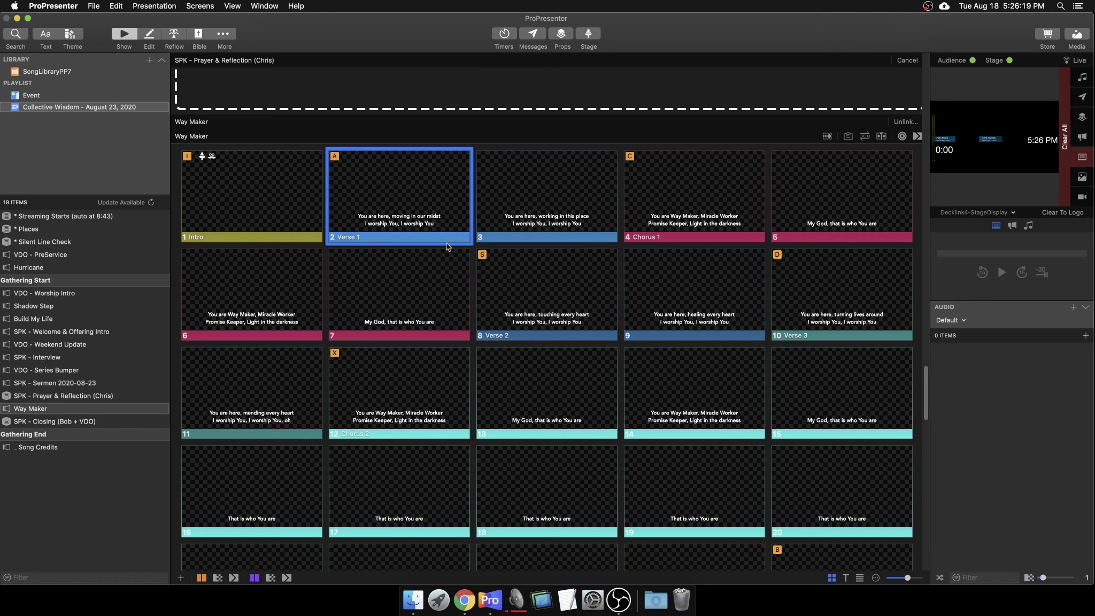
pyautogui.click(444, 233)
pyautogui.write('...')
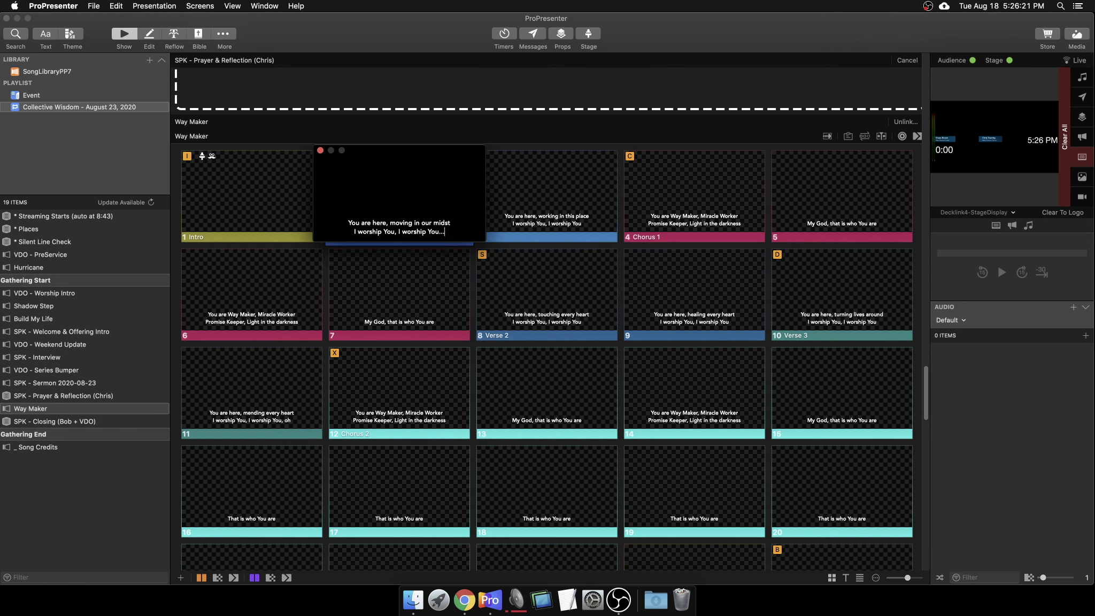
pyautogui.click(320, 151)
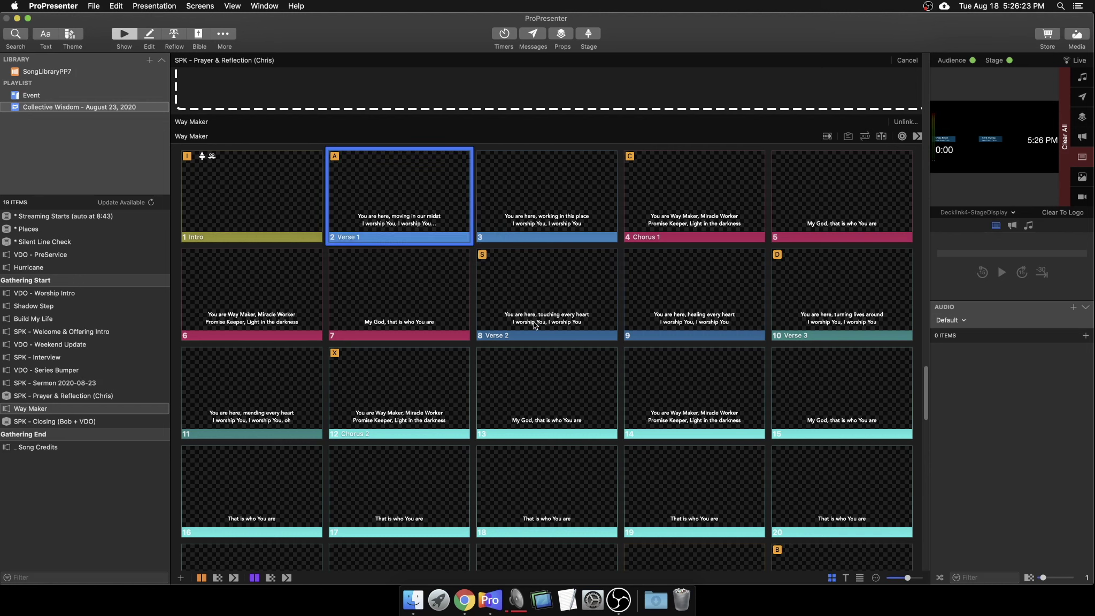
pyautogui.click(401, 237)
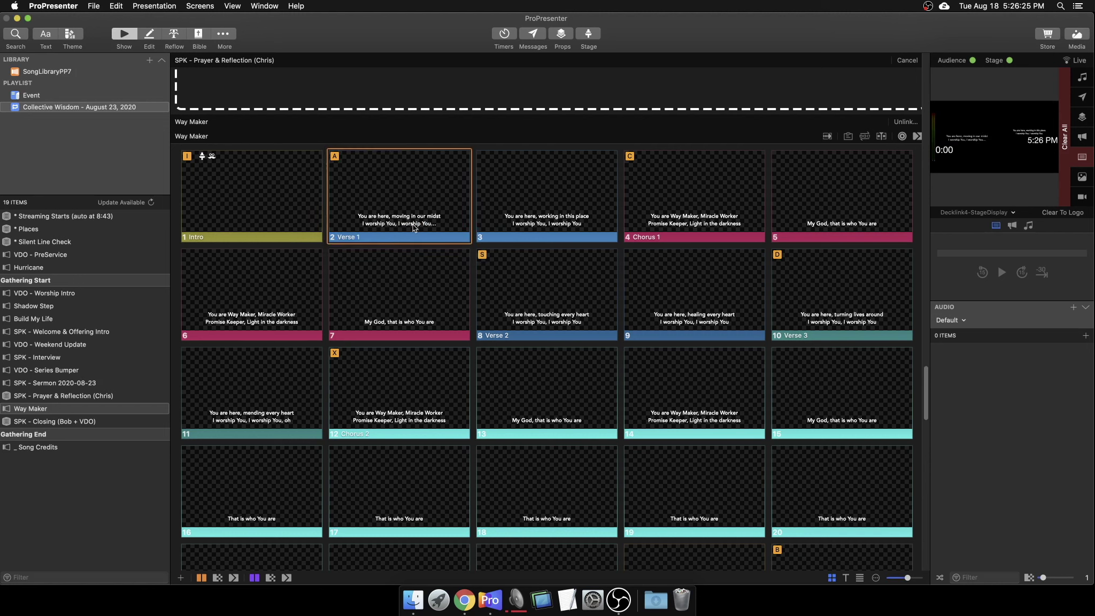
# Remove the trailing "..." from Way Maker's slide 2 with Quick Edit, and show slide 2 followed by the Intro slide live.
pyautogui.rightClick(413, 223)
pyautogui.press('Escape')
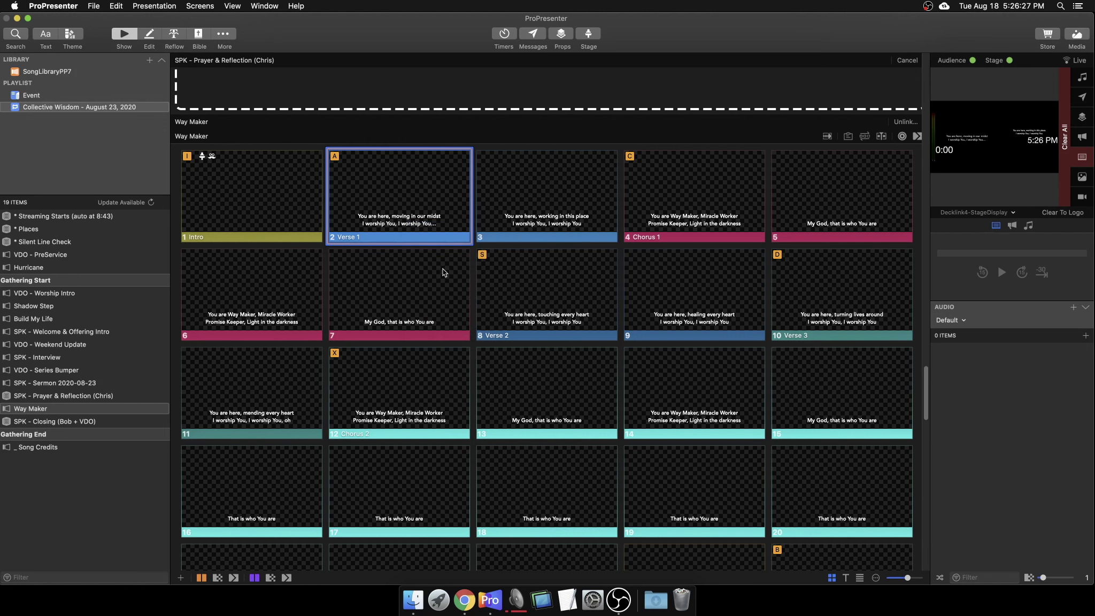
pyautogui.doubleClick(441, 231)
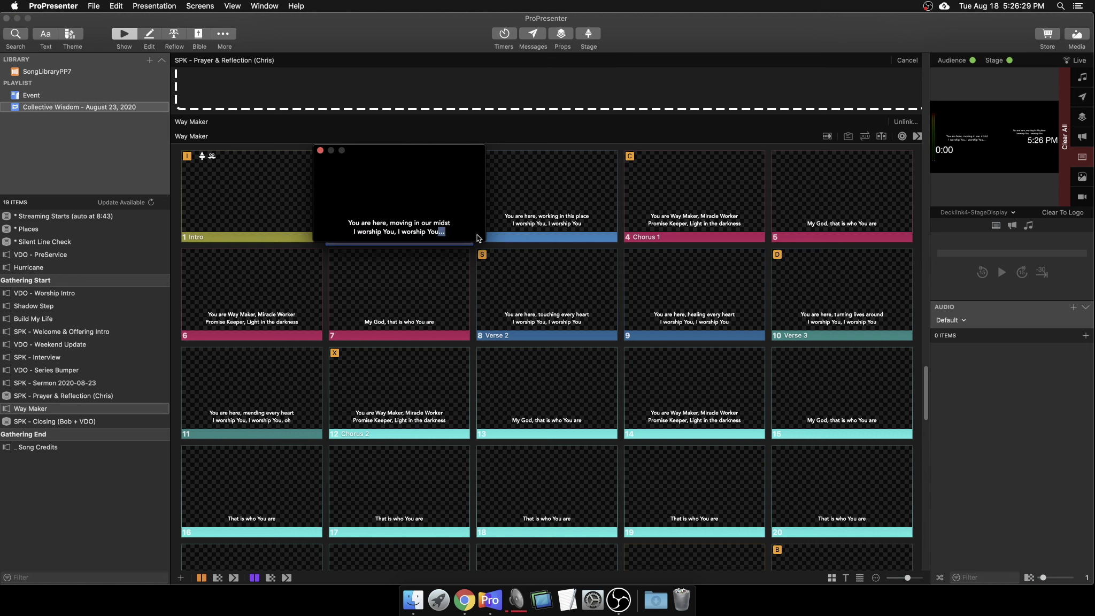
pyautogui.press('BackSpace')
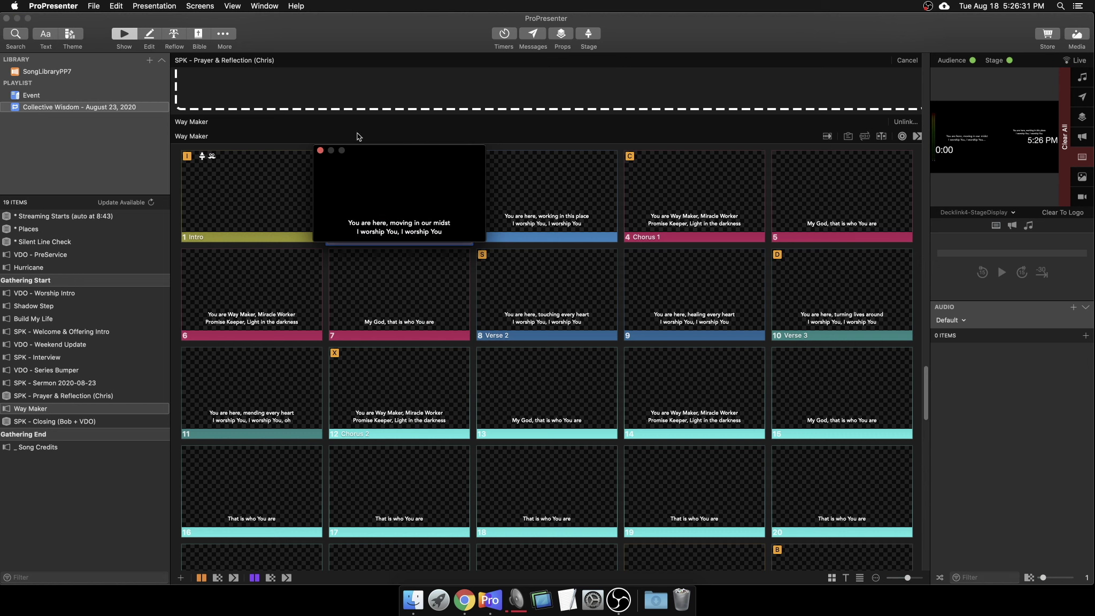
pyautogui.click(319, 150)
pyautogui.click(363, 227)
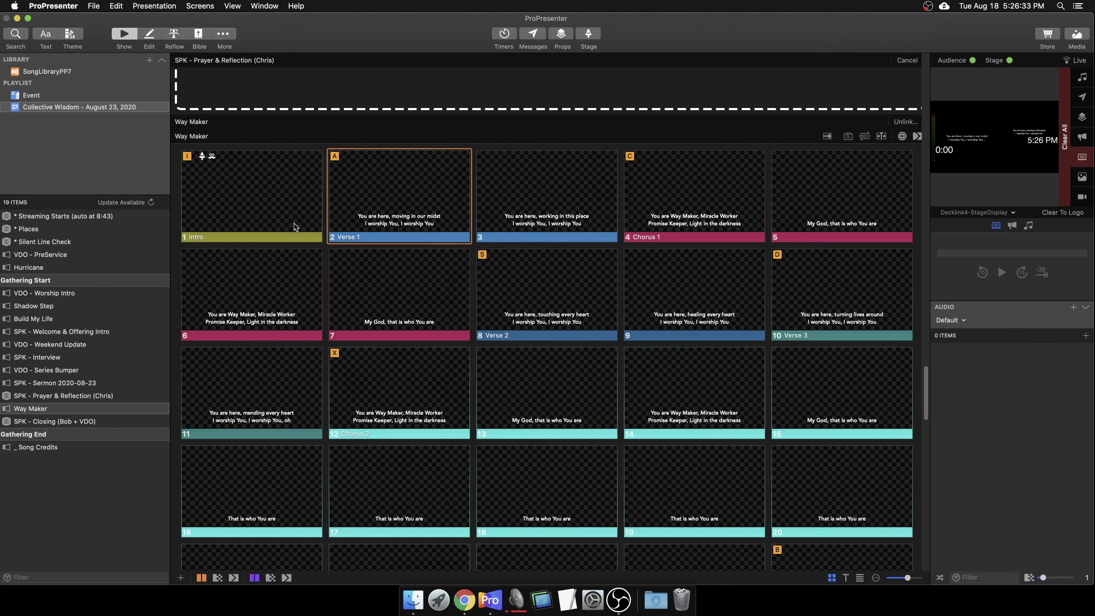
pyautogui.click(294, 224)
# Duplicate Way Maker's slide 56, "That is who You are", three times before the Outro slide.
pyautogui.scroll(5, 352, 264)
pyautogui.scroll(-7, 351, 264)
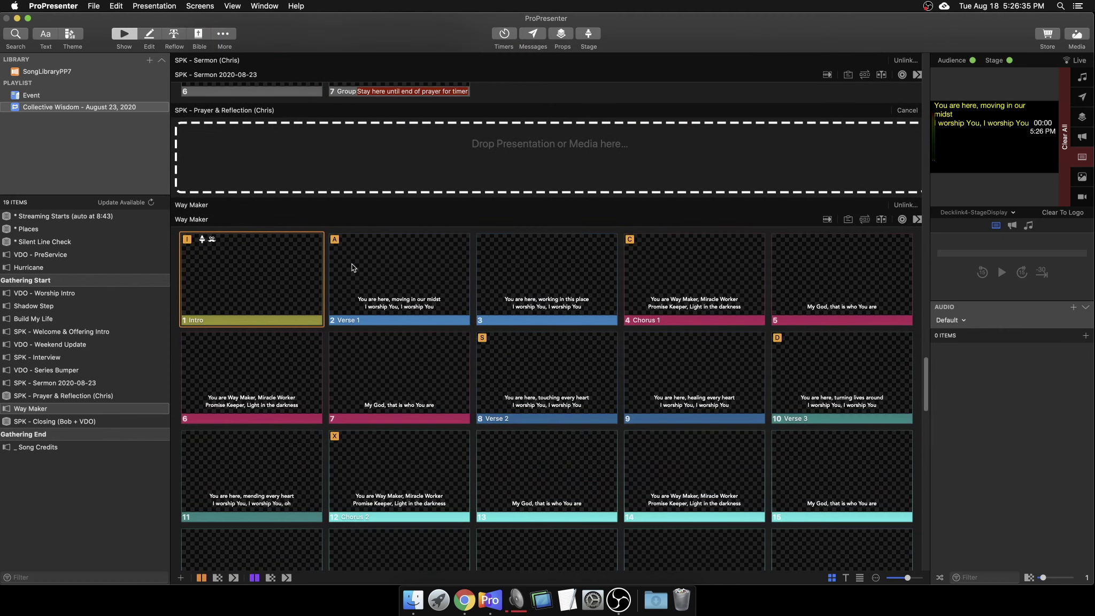
pyautogui.scroll(-10, 352, 263)
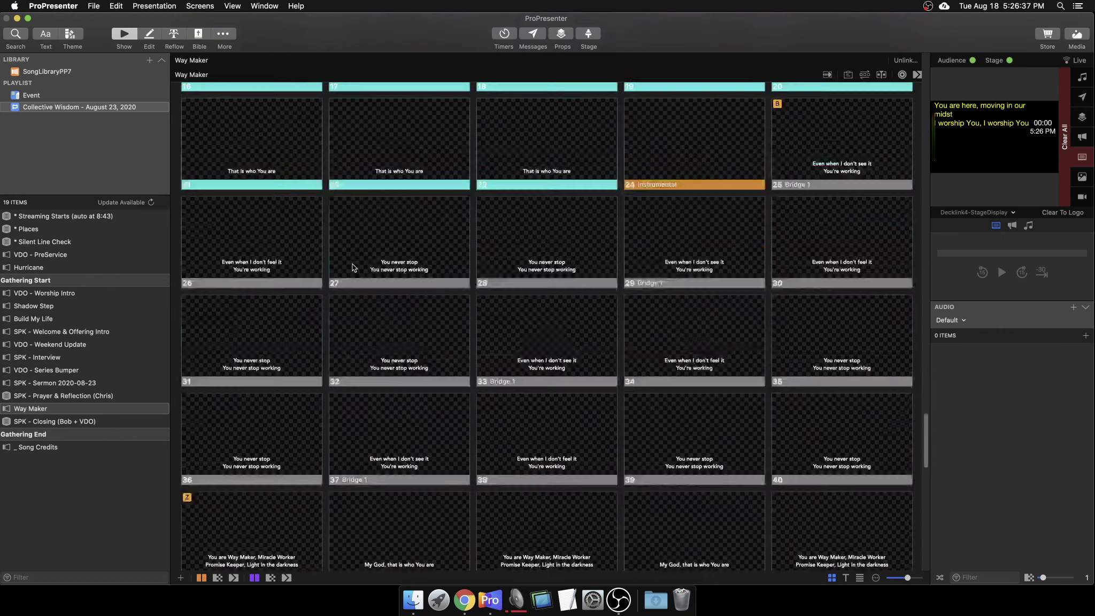
pyautogui.scroll(-3, 352, 264)
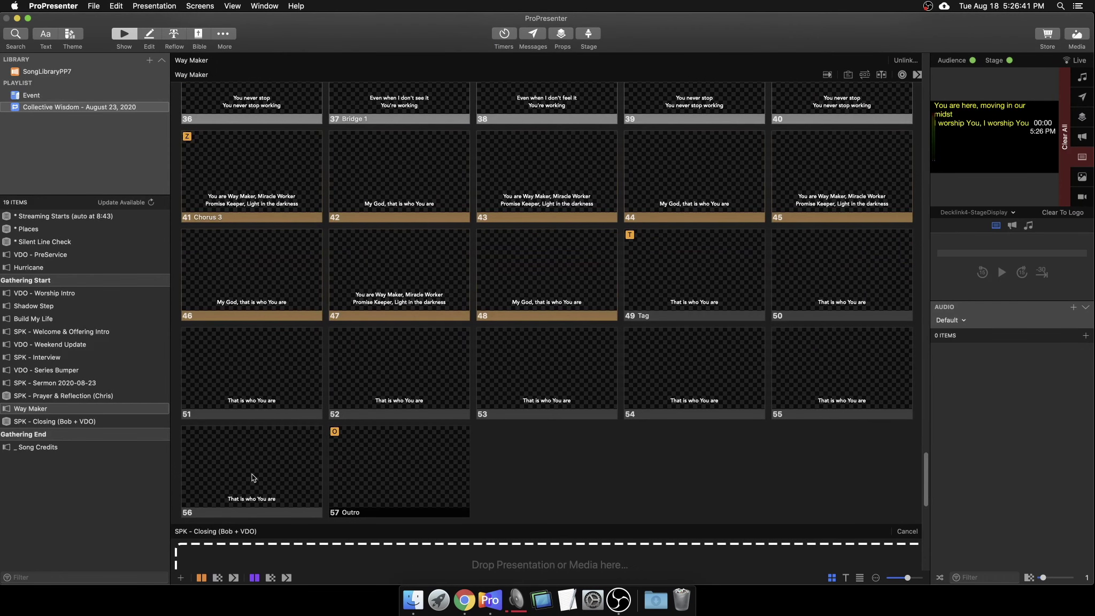
pyautogui.scroll(-3, 482, 465)
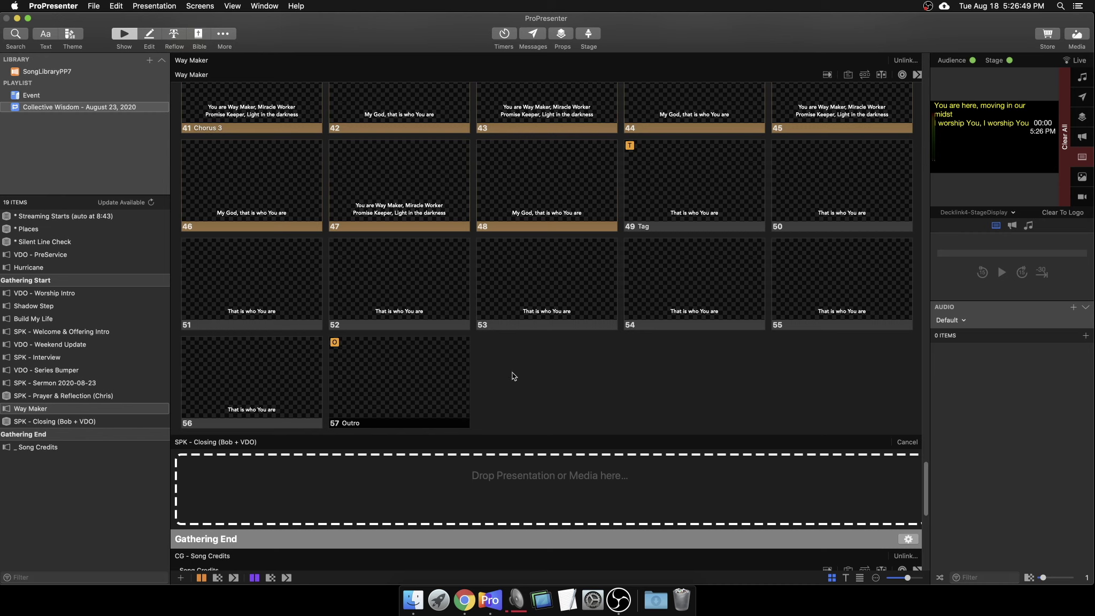
pyautogui.click(255, 377)
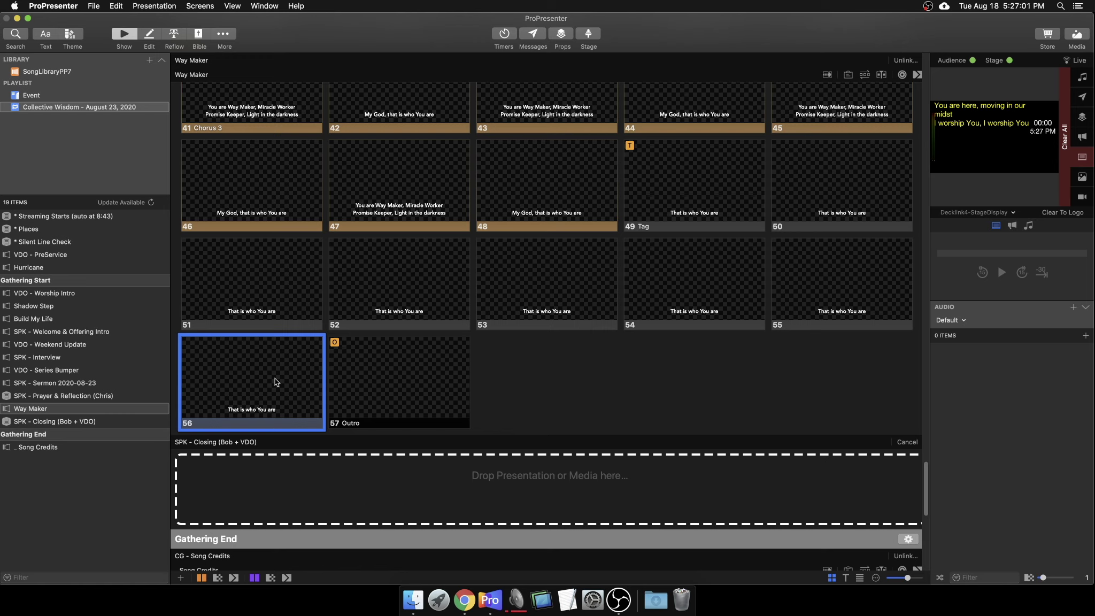
pyautogui.press('super+c')
pyautogui.press('super+v')
pyautogui.press('super+c')
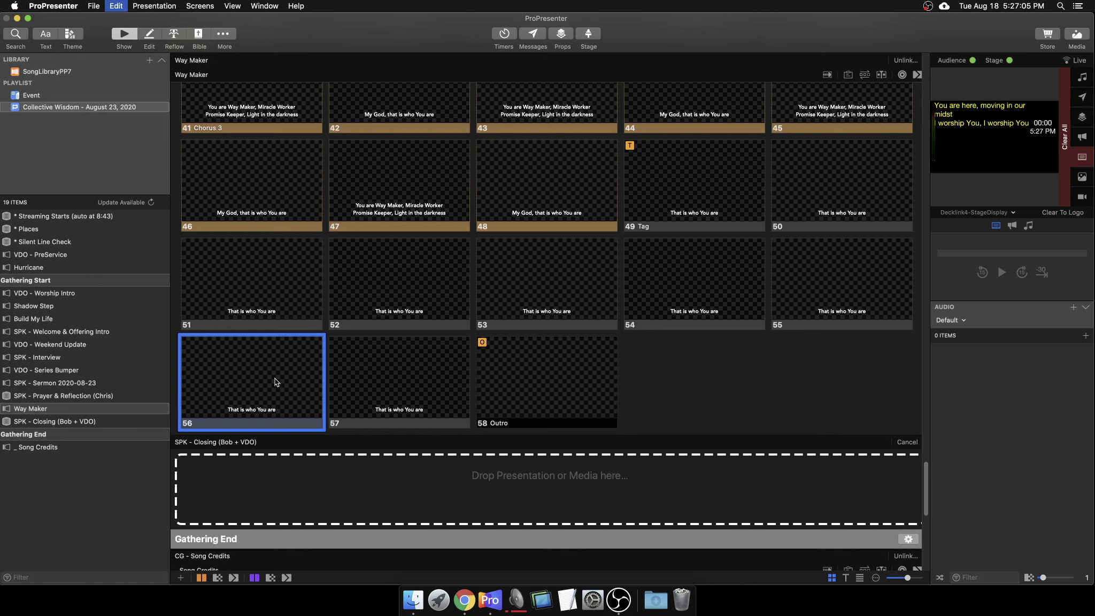
pyautogui.press('super+v')
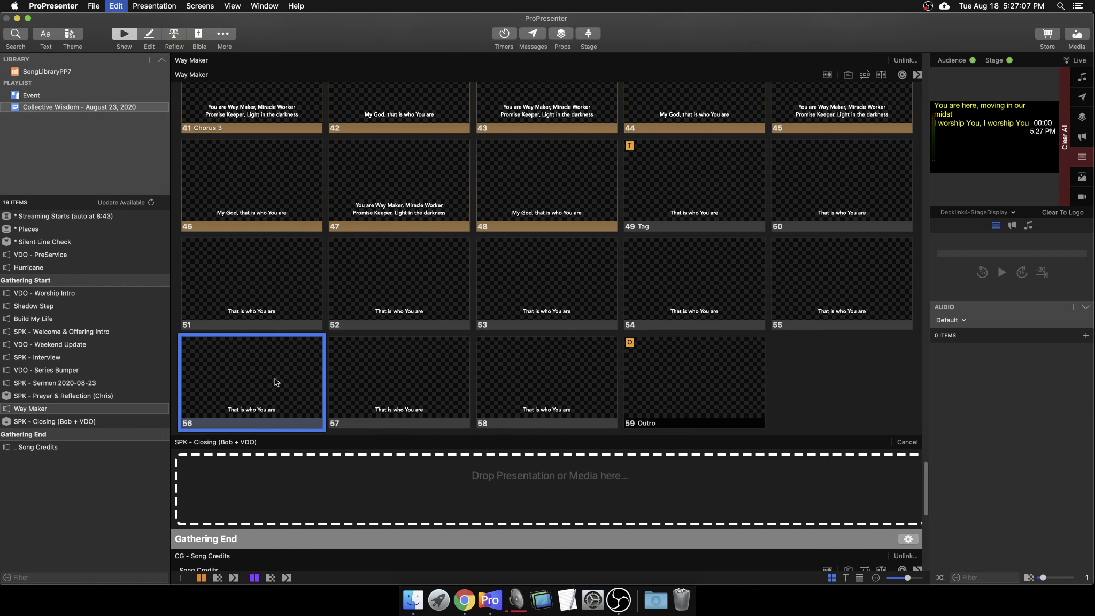
pyautogui.press('super+v')
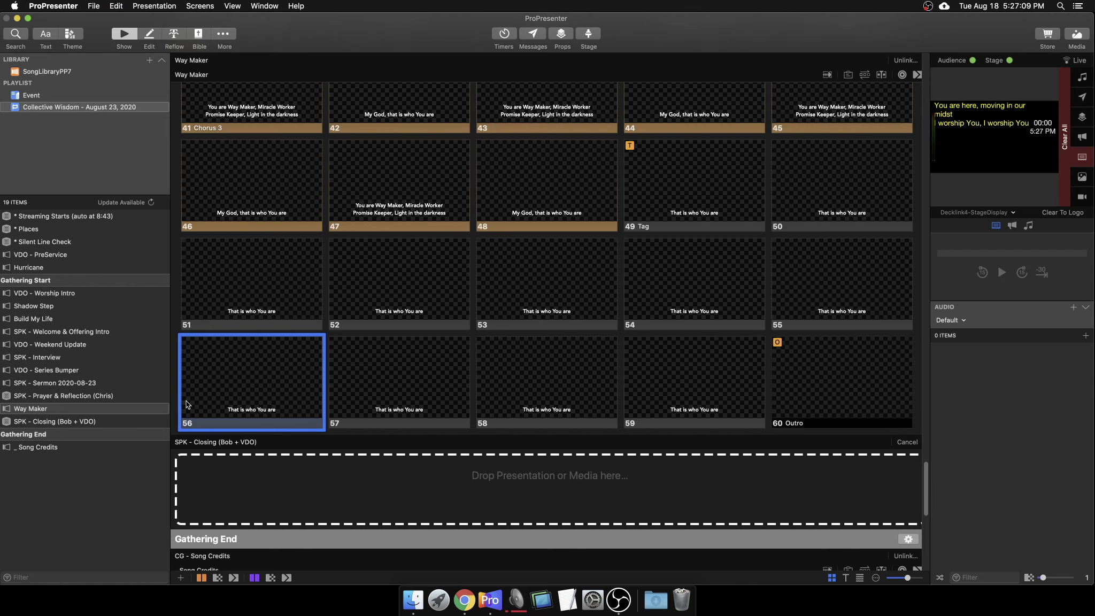
# Show the duplicated slide 57 live, and switch the live output to slide 56.
pyautogui.click(384, 392)
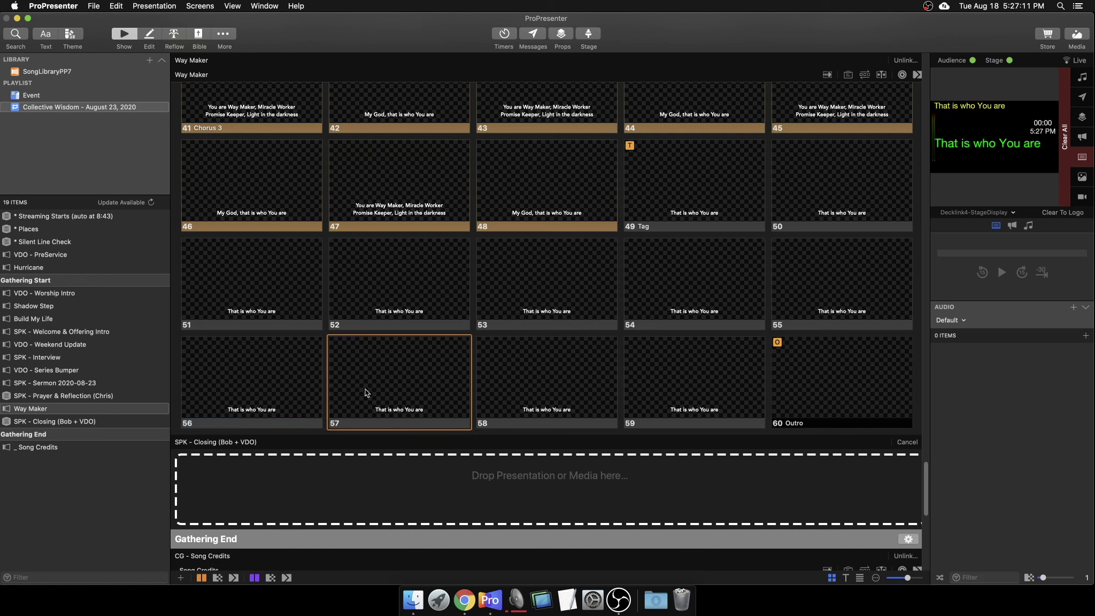
pyautogui.click(272, 392)
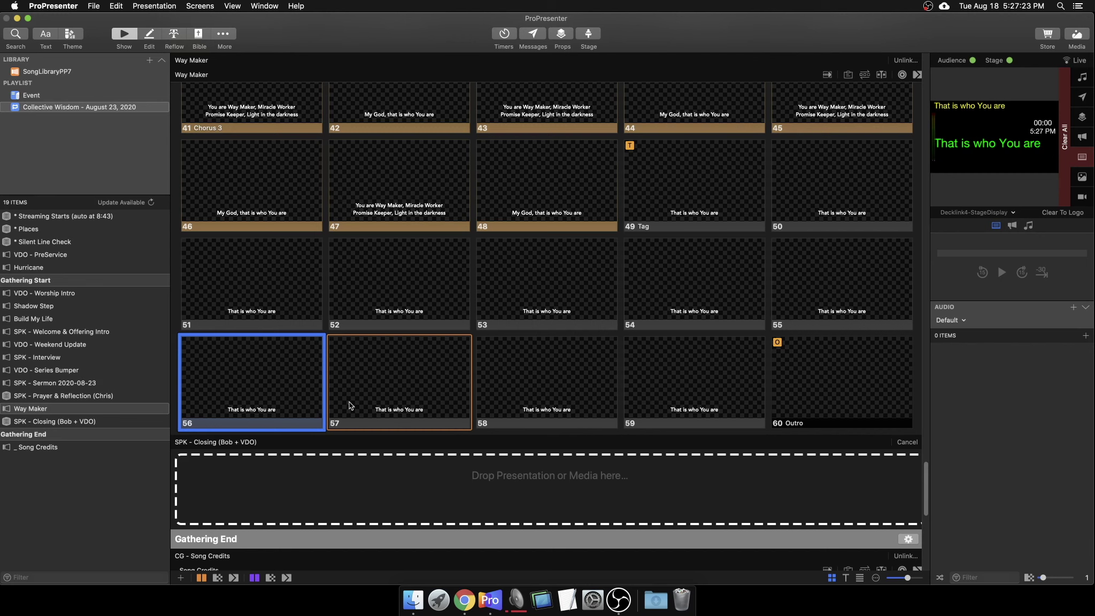
pyautogui.click(284, 376)
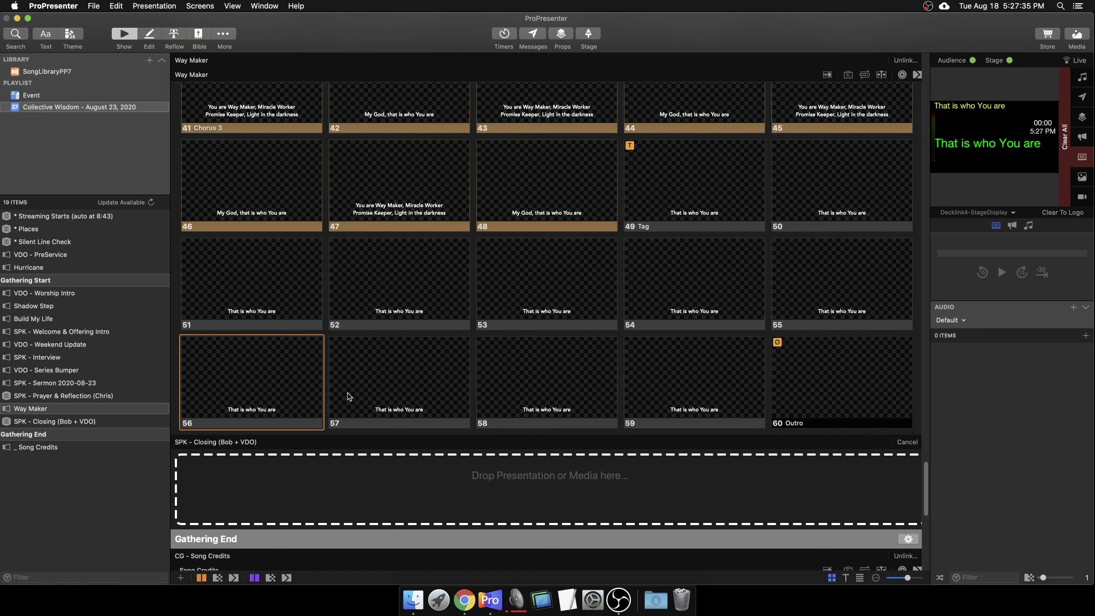
# Select the three duplicated slides 57 to 59 in Way Maker and delete them.
pyautogui.keyDown('shift'); pyautogui.click(396, 403); pyautogui.keyUp('shift')
pyautogui.keyDown('shift'); pyautogui.click(555, 408); pyautogui.keyUp('shift')
pyautogui.keyDown('shift'); pyautogui.click(689, 409); pyautogui.keyUp('shift')
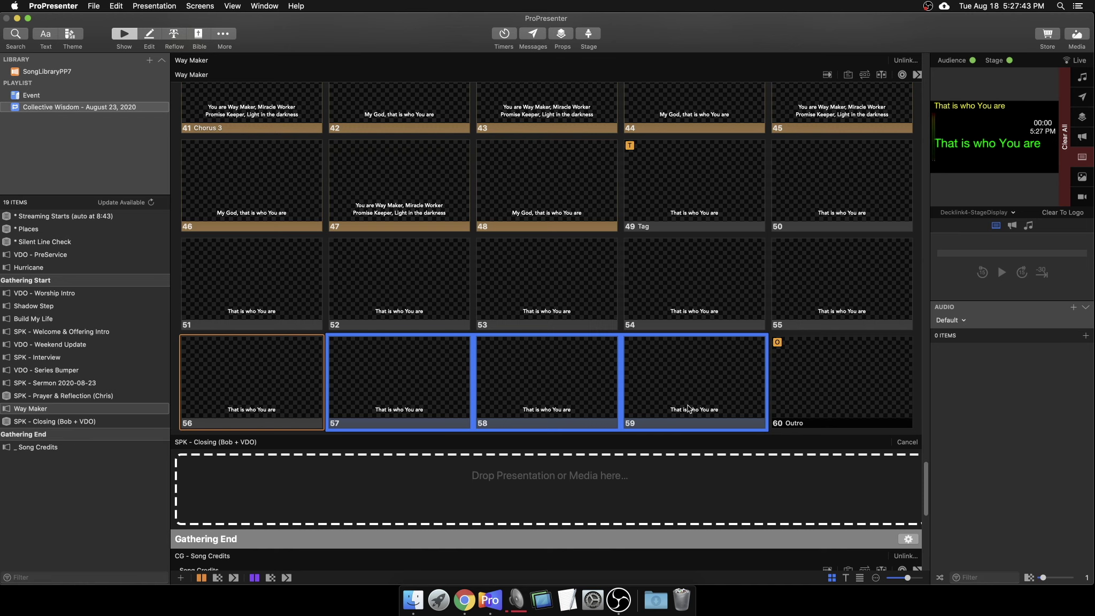
pyautogui.press('Delete')
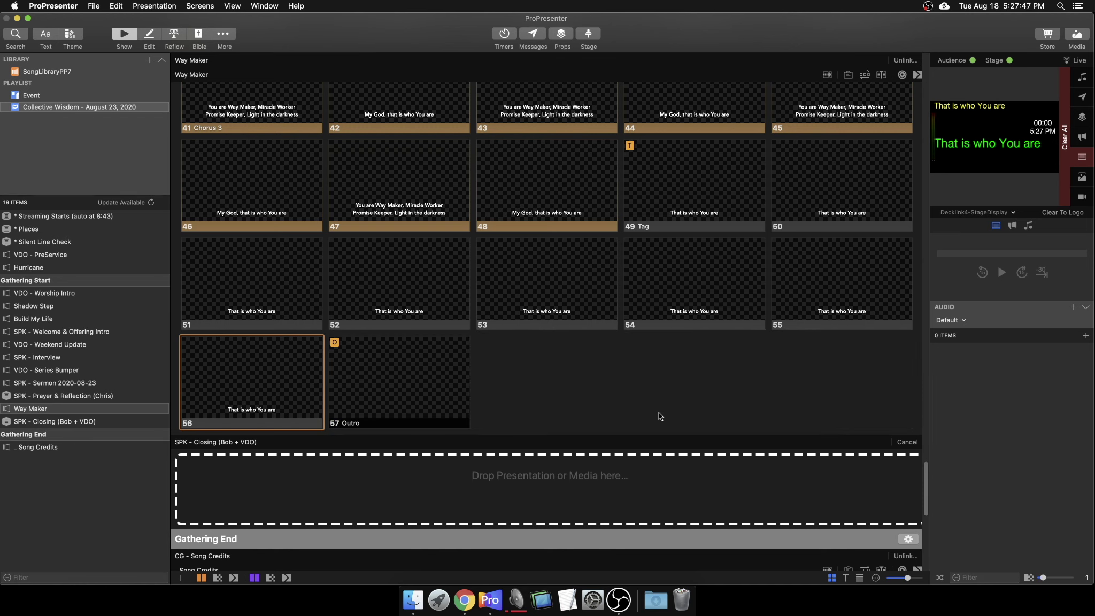
pyautogui.scroll(5, 657, 412)
pyautogui.scroll(15, 429, 352)
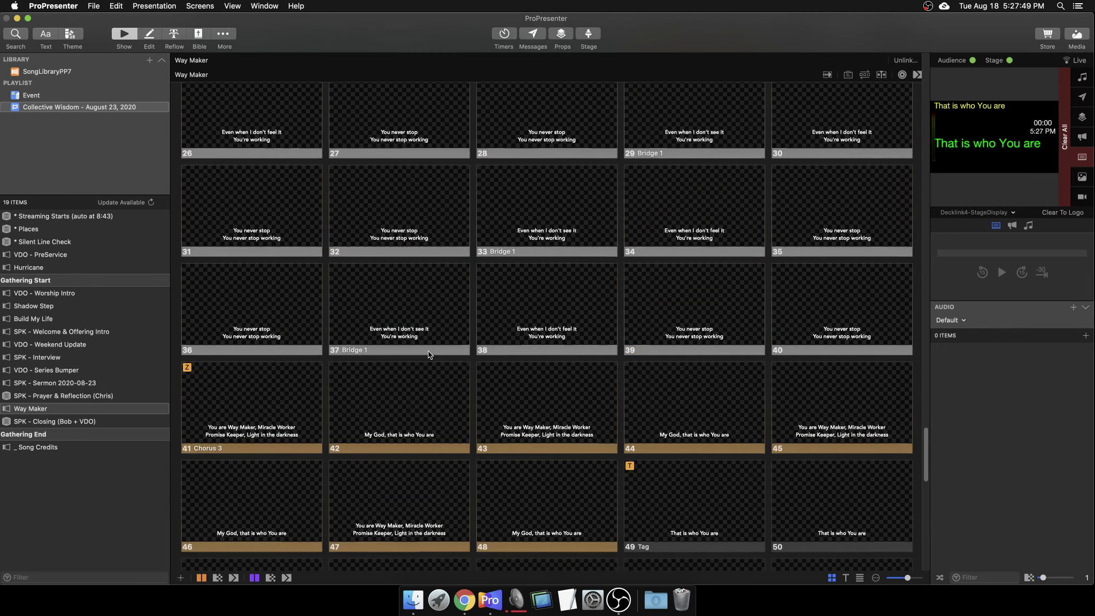
# Copy the sermon's slides 5 and 6, the Proverbs verse and the blank slide, and paste them after slide 7.
pyautogui.scroll(5, 429, 351)
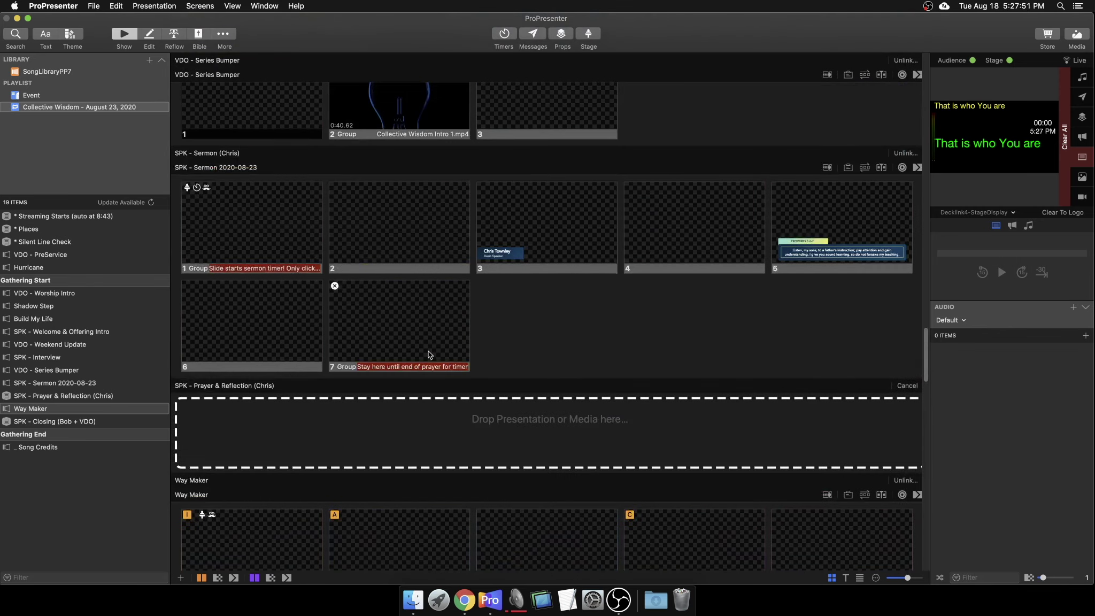
pyautogui.click(887, 337)
pyautogui.press('super+c')
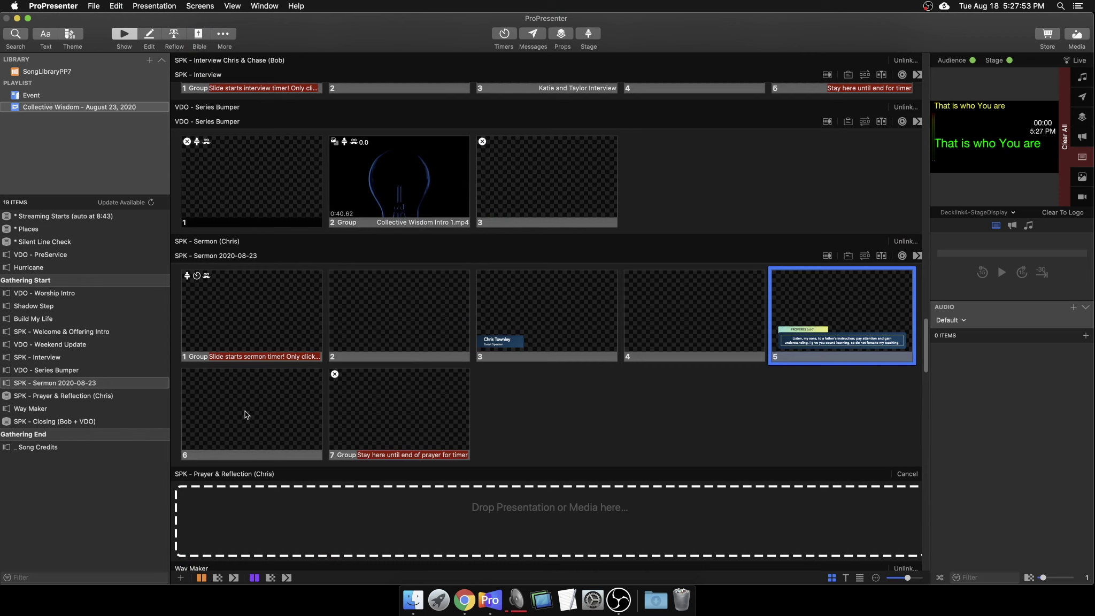
pyautogui.keyDown('super'); pyautogui.click(245, 410); pyautogui.keyUp('super')
pyautogui.click(634, 426)
pyautogui.press('super+v')
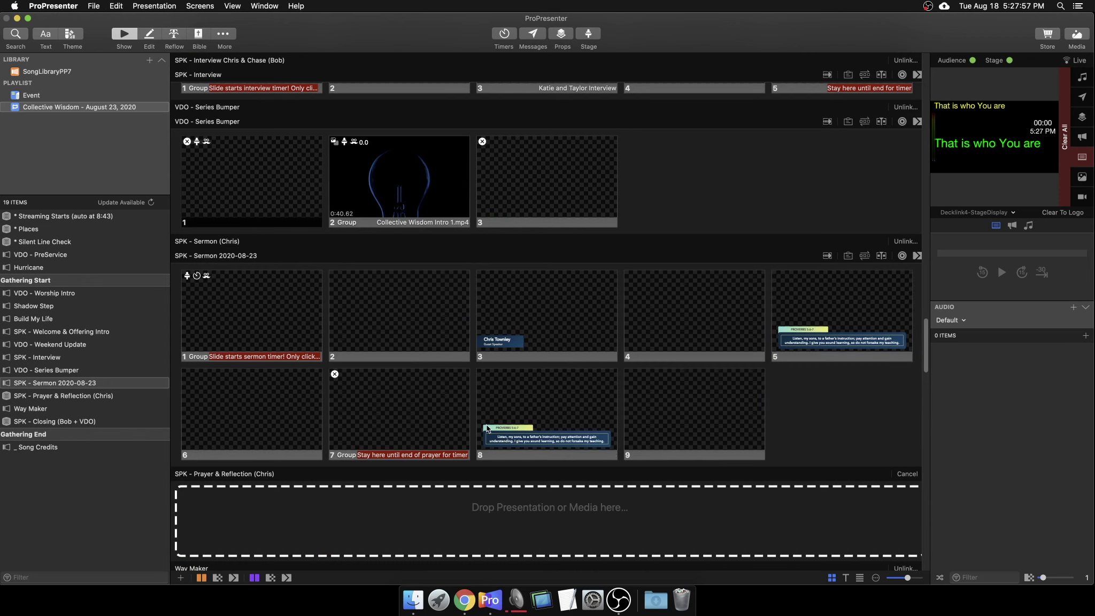
# Move the "Stay here until end of prayer" slide behind the two pasted sermon slides, and show the pasted verse slide live.
pyautogui.click(409, 412)
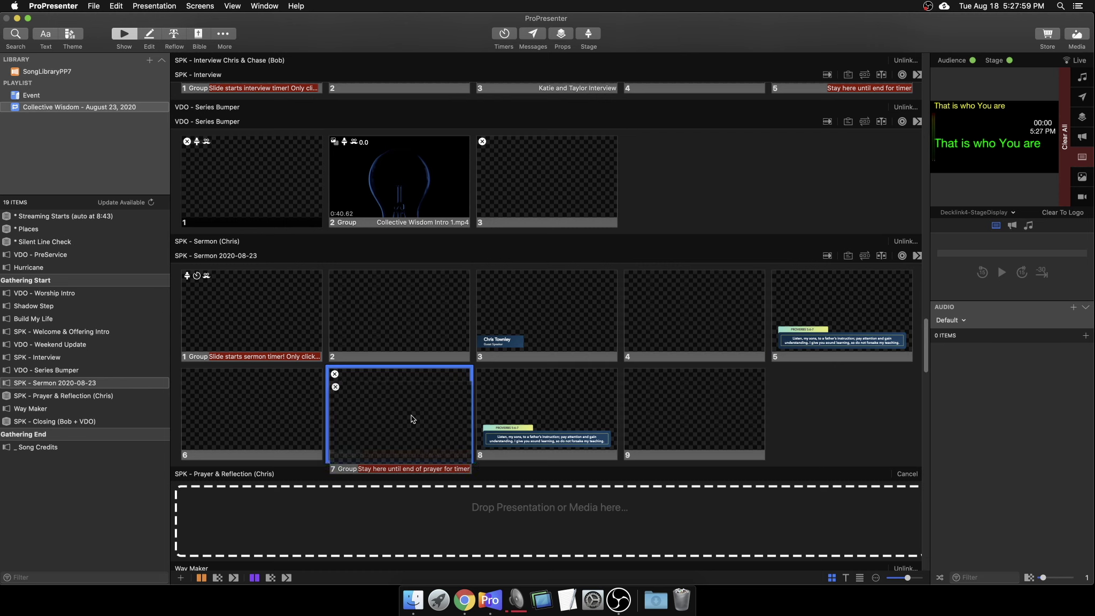
pyautogui.moveTo(353, 396); pyautogui.dragTo(813, 401)
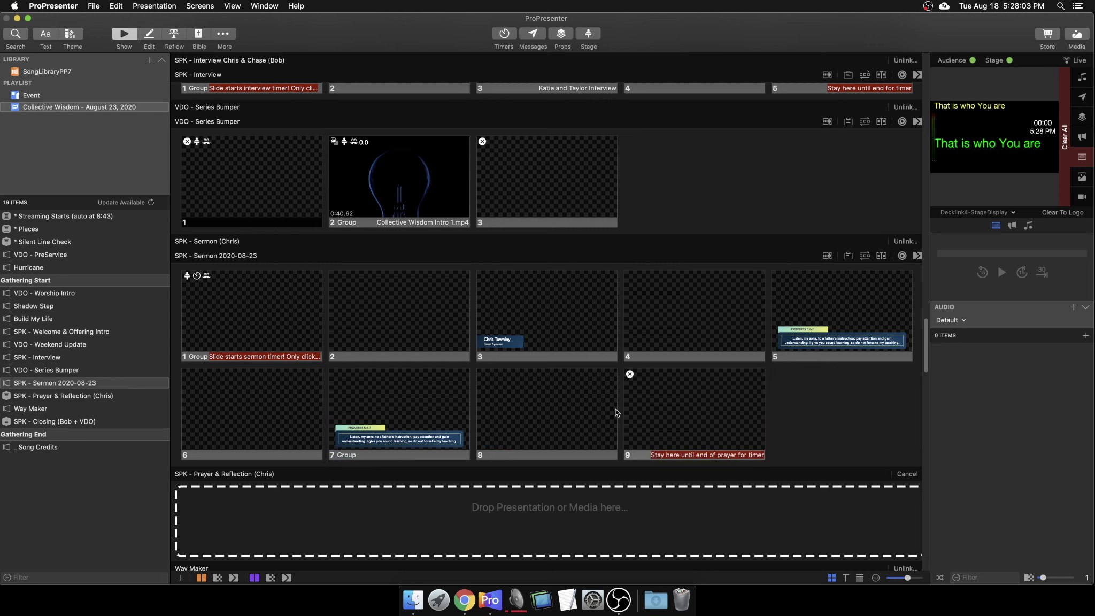
pyautogui.click(432, 431)
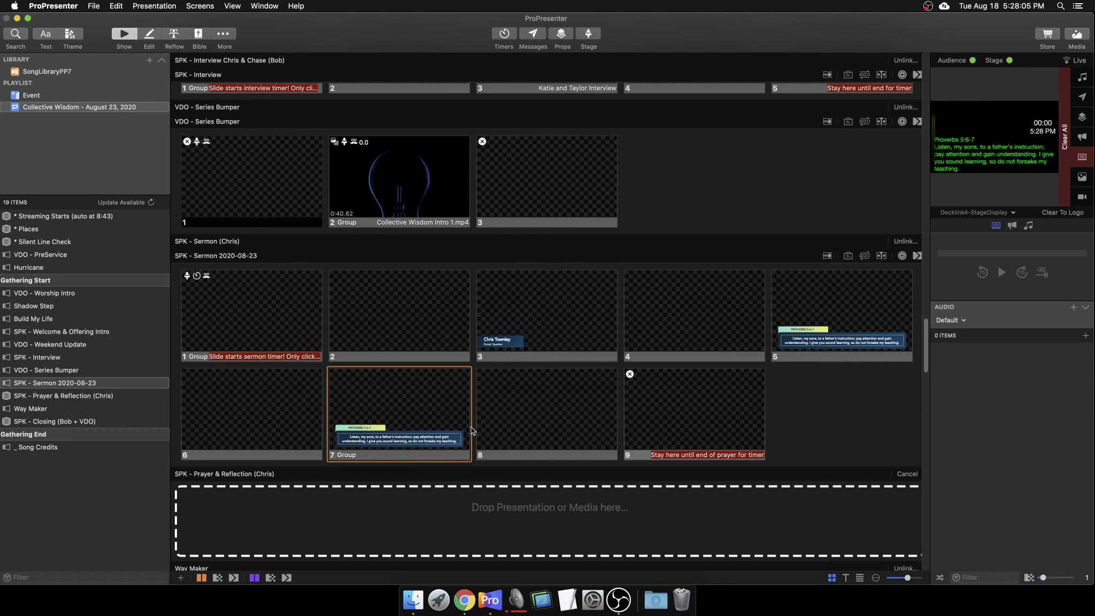
# Delete the pasted Proverbs verse slide 7 from the sermon.
pyautogui.click(506, 430)
pyautogui.keyDown('shift'); pyautogui.click(404, 429); pyautogui.keyUp('shift')
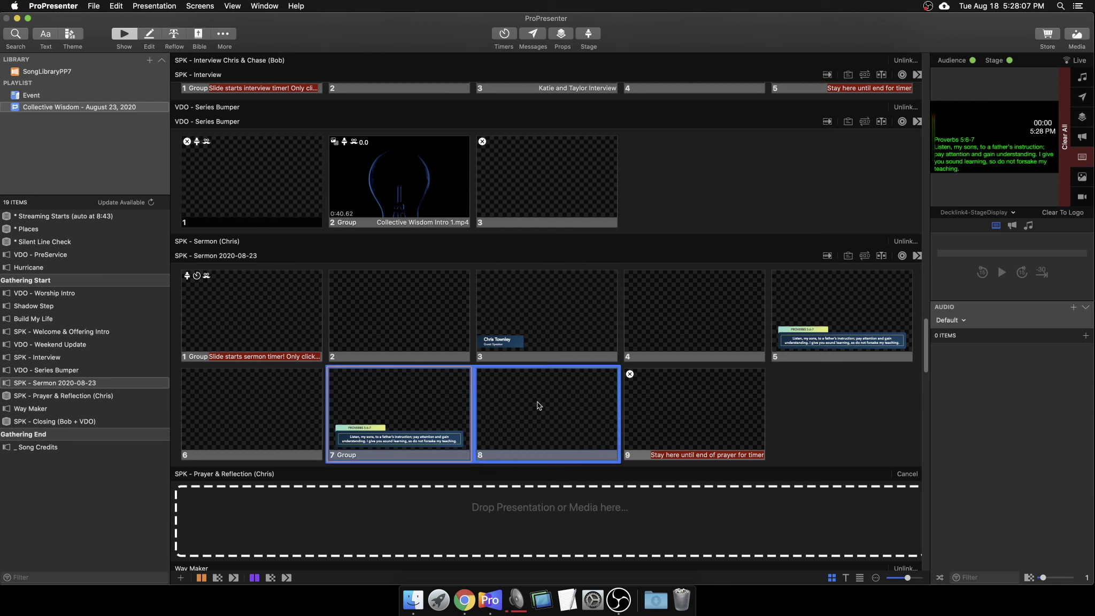
pyautogui.click(418, 398)
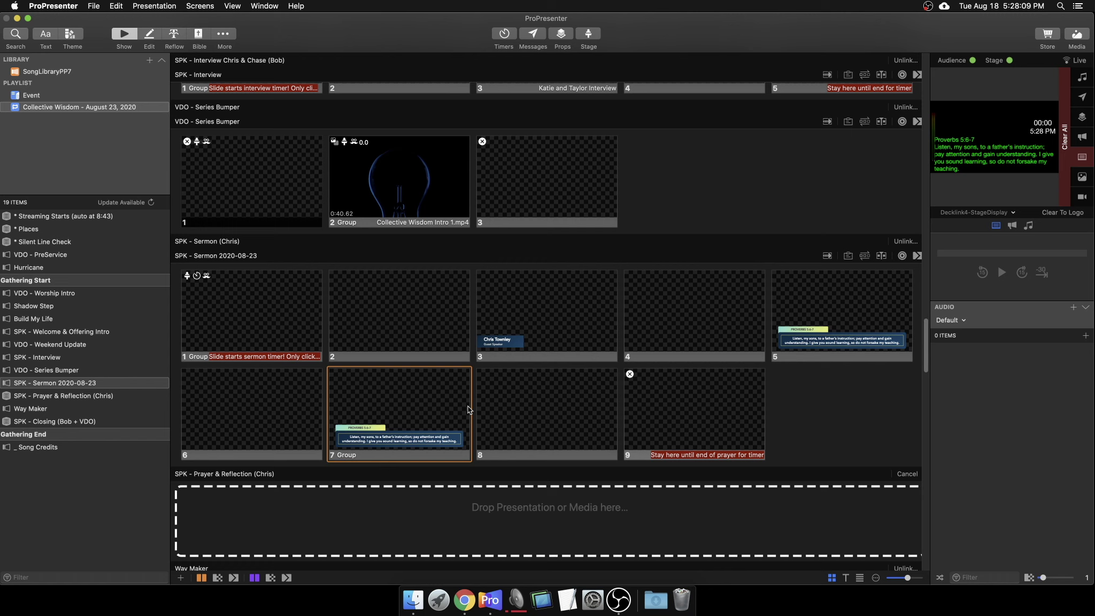
pyautogui.rightClick(406, 386)
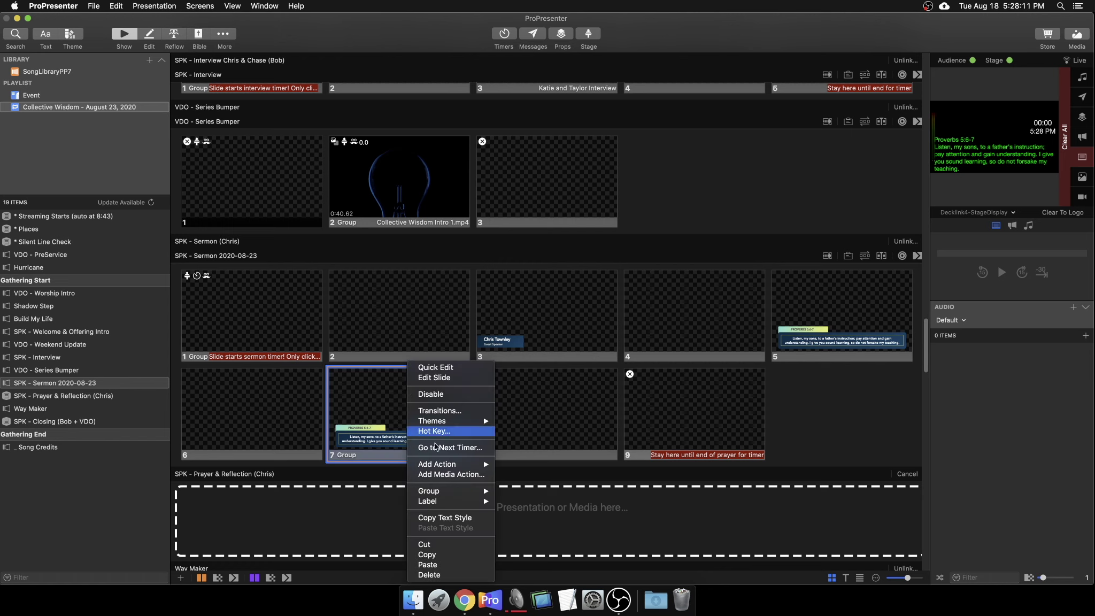
pyautogui.click(451, 576)
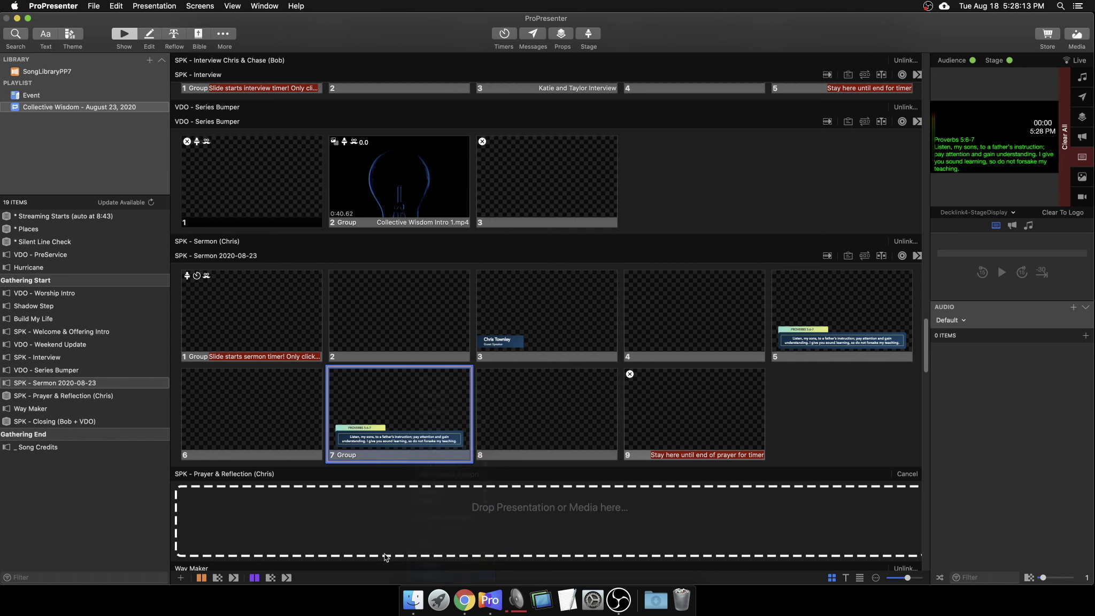
pyautogui.rightClick(380, 416)
pyautogui.click(337, 435)
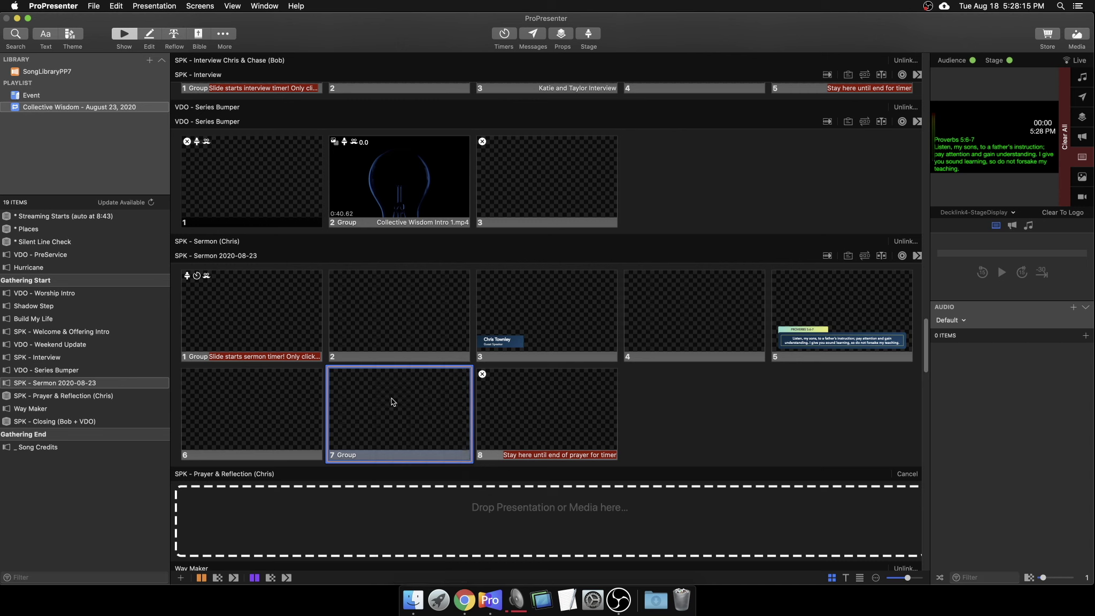
# Show the remaining pasted blank slide 7 live, and delete it from the sermon.
pyautogui.click(369, 421)
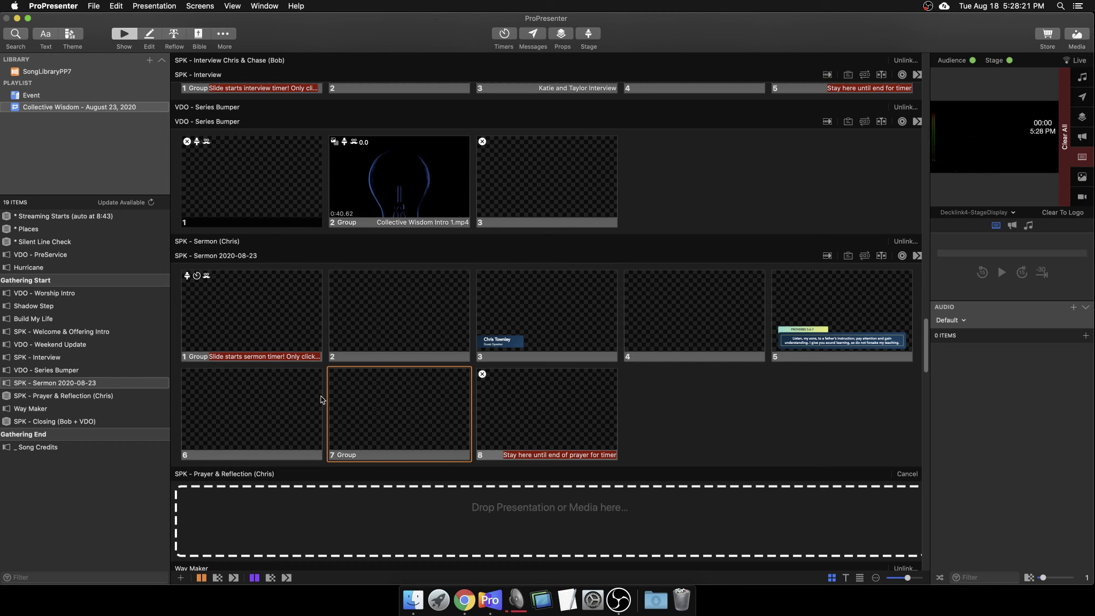
pyautogui.click(298, 402)
pyautogui.keyDown('shift'); pyautogui.click(383, 405); pyautogui.keyUp('shift')
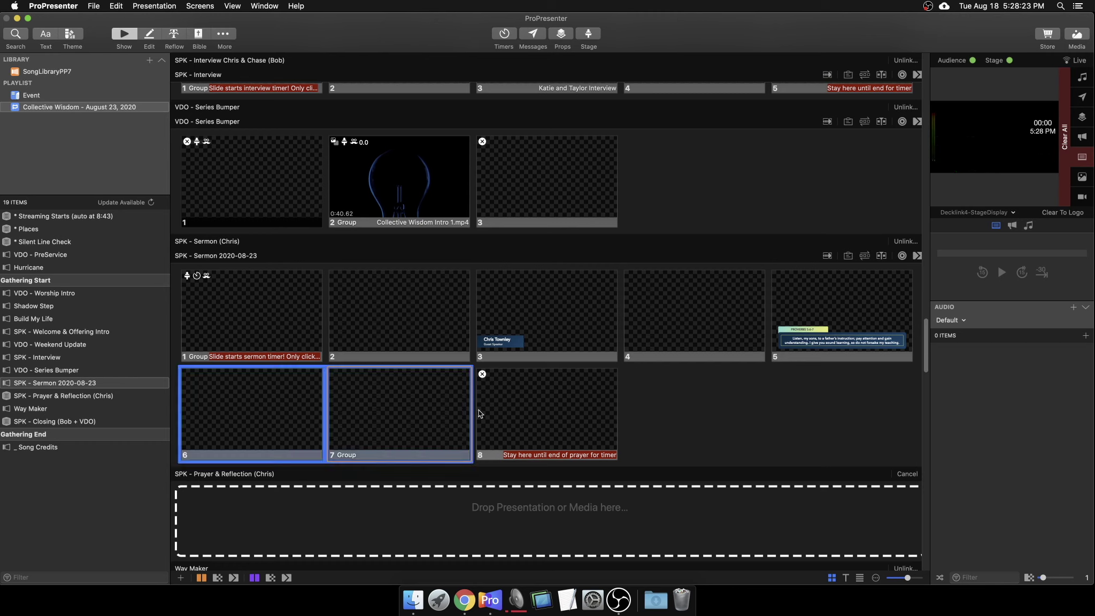
pyautogui.rightClick(358, 399)
pyautogui.click(381, 575)
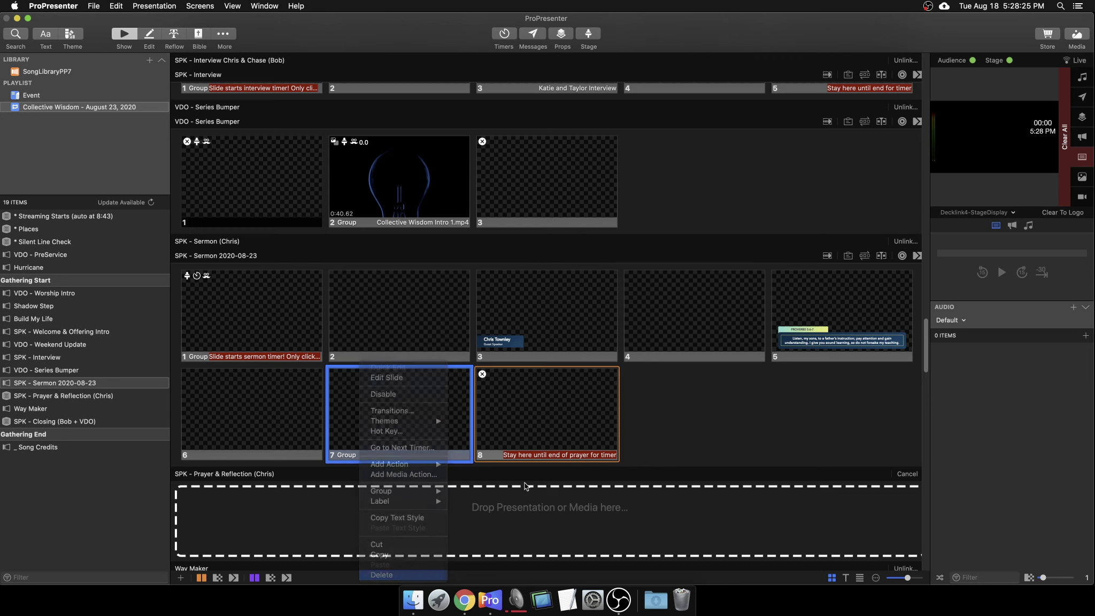
# Show the sermon's slide 4 live and advance the output slide by slide to slide 7.
pyautogui.click(700, 331)
pyautogui.press('Right')
pyautogui.press('Right')
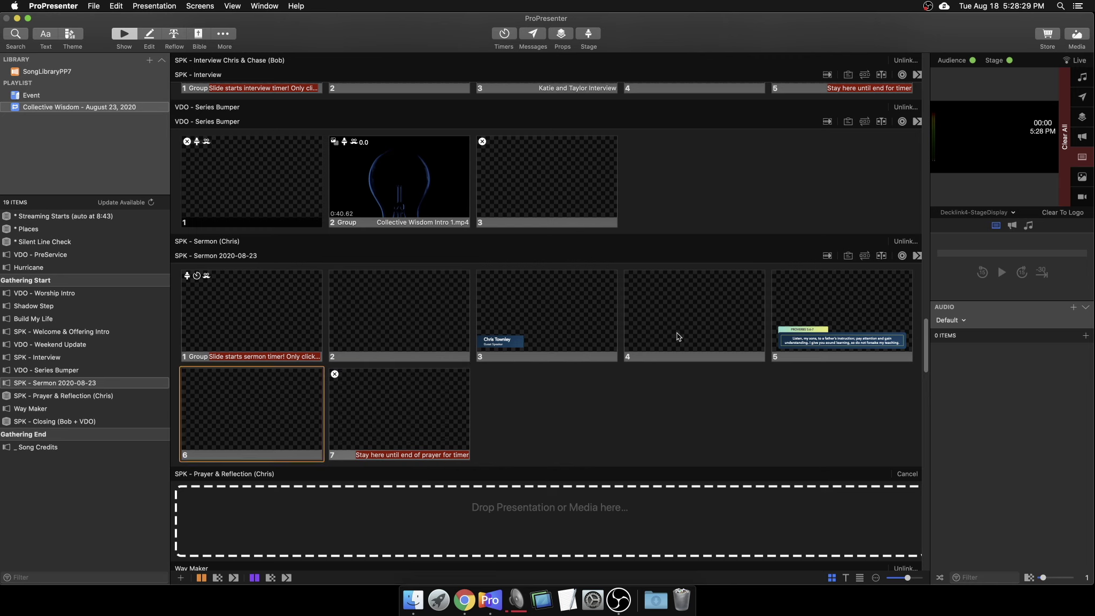
pyautogui.press('Right')
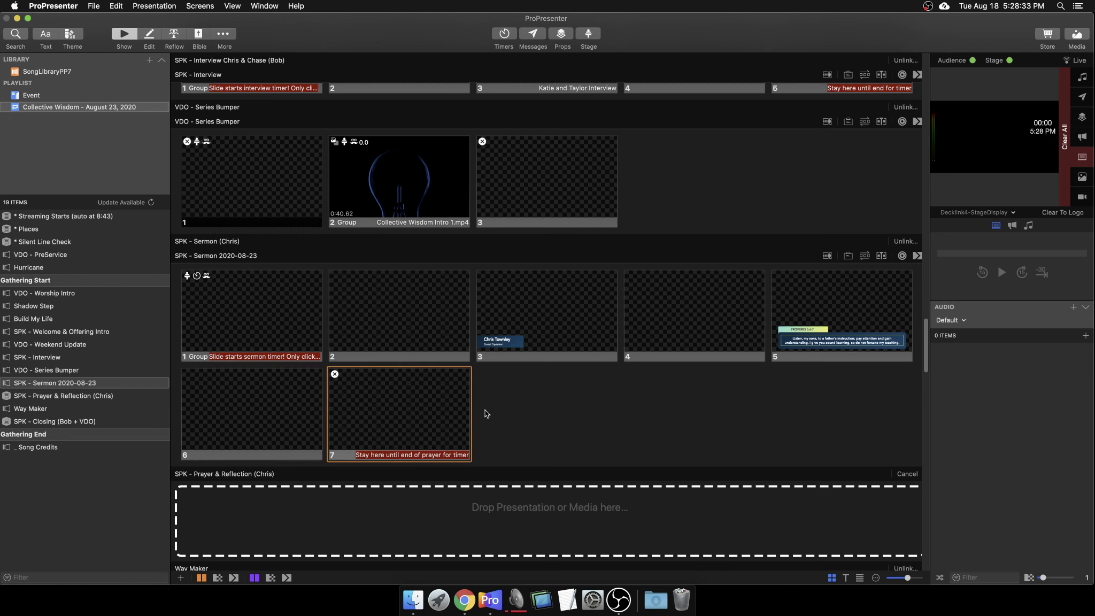
# Show Way Maker's Intro slide live.
pyautogui.scroll(-10, 486, 409)
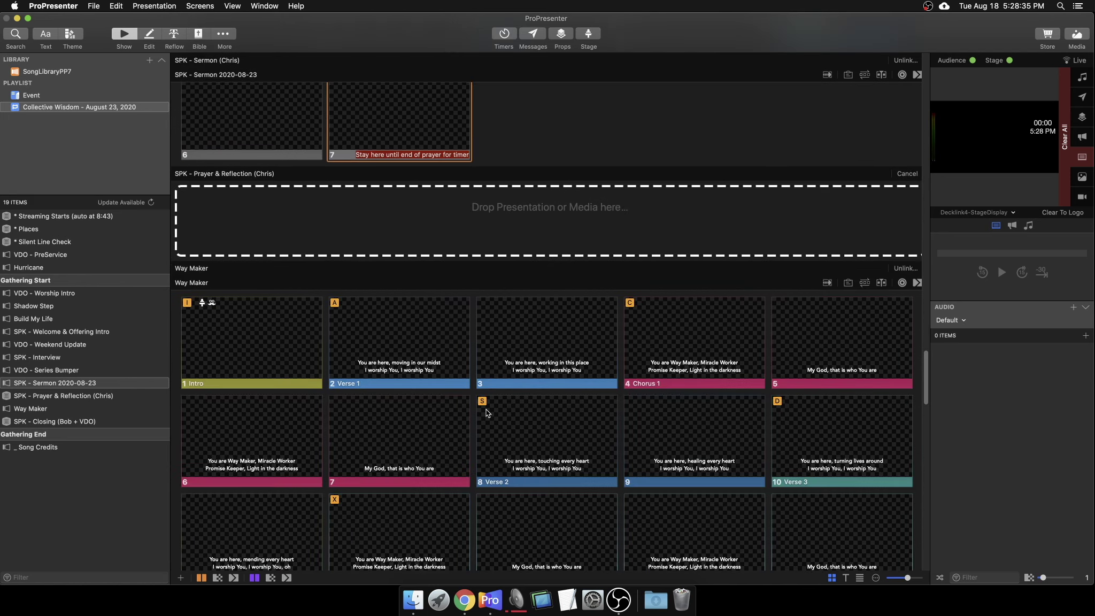
pyautogui.scroll(-3, 486, 409)
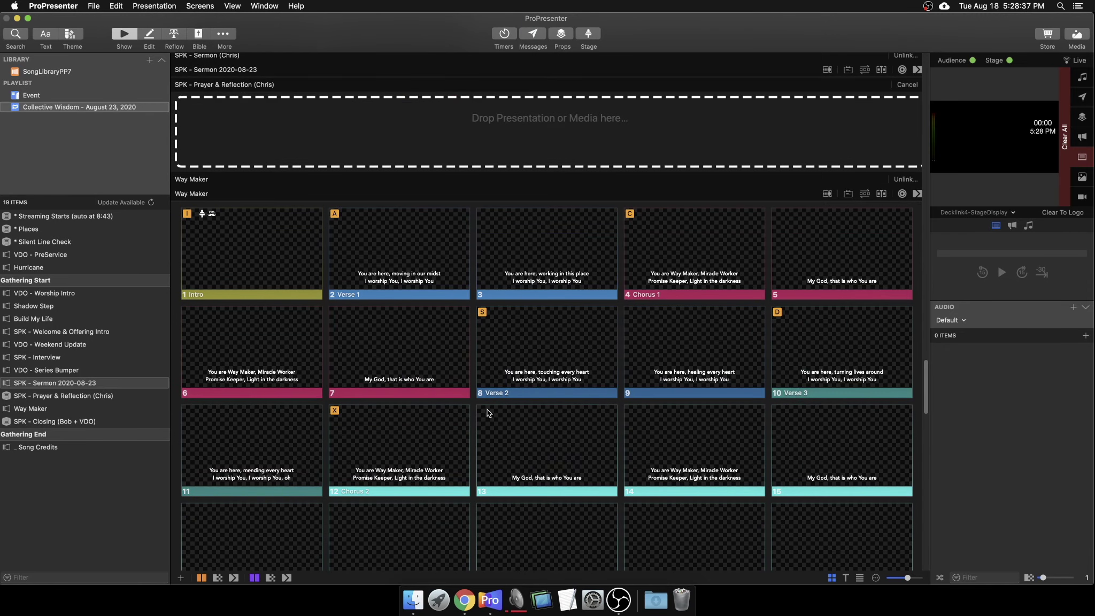
pyautogui.click(235, 226)
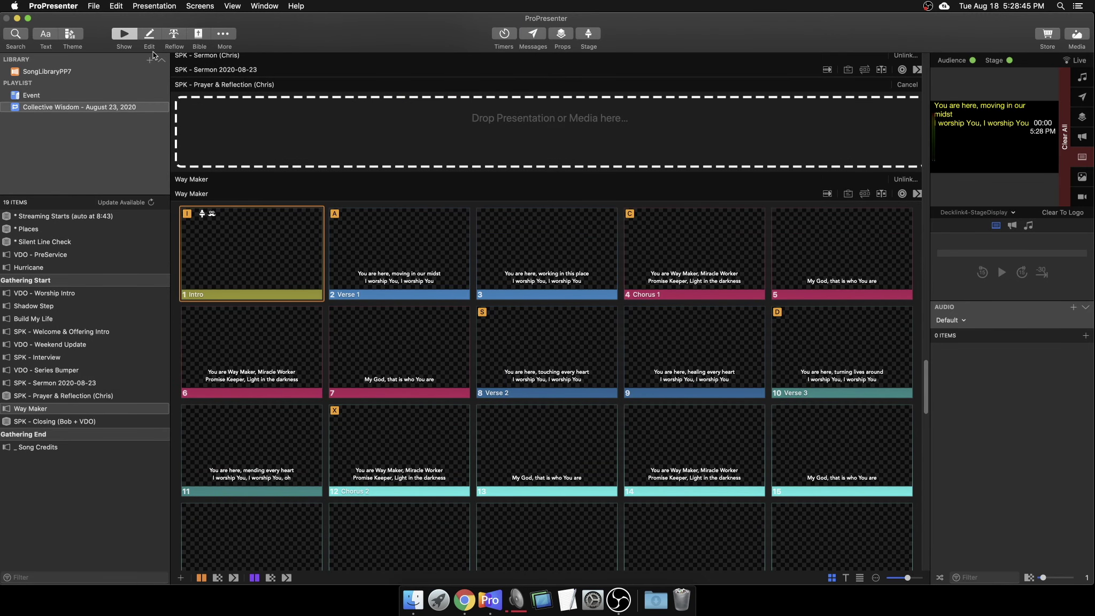
# Open Way Maker in the slide editor, look through its slides including a "You never stop" slide, and return to the show view.
pyautogui.click(150, 33)
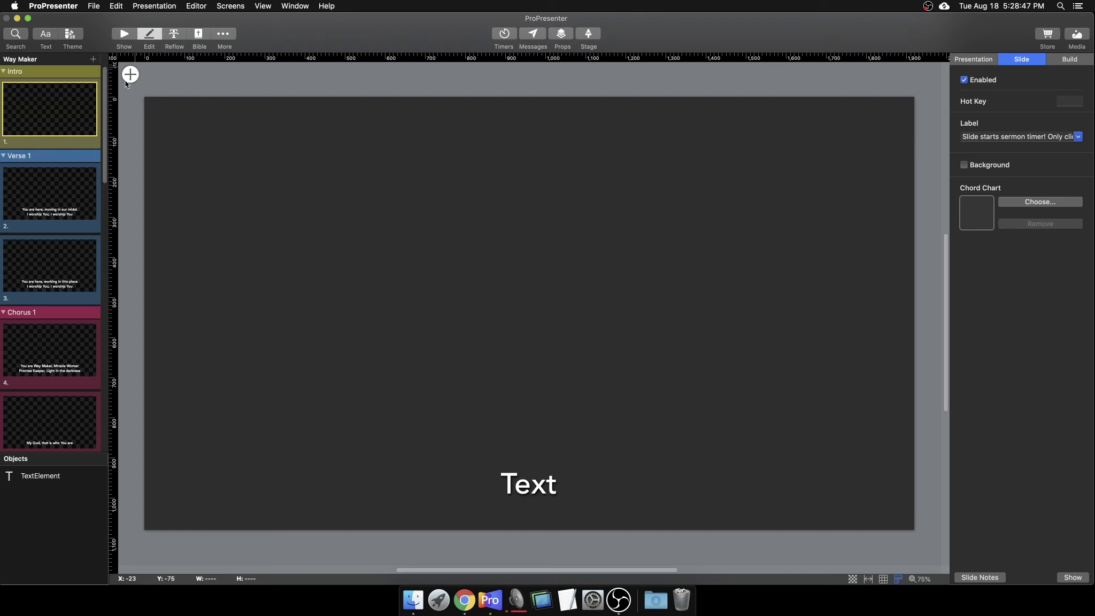
pyautogui.scroll(-20, 32, 298)
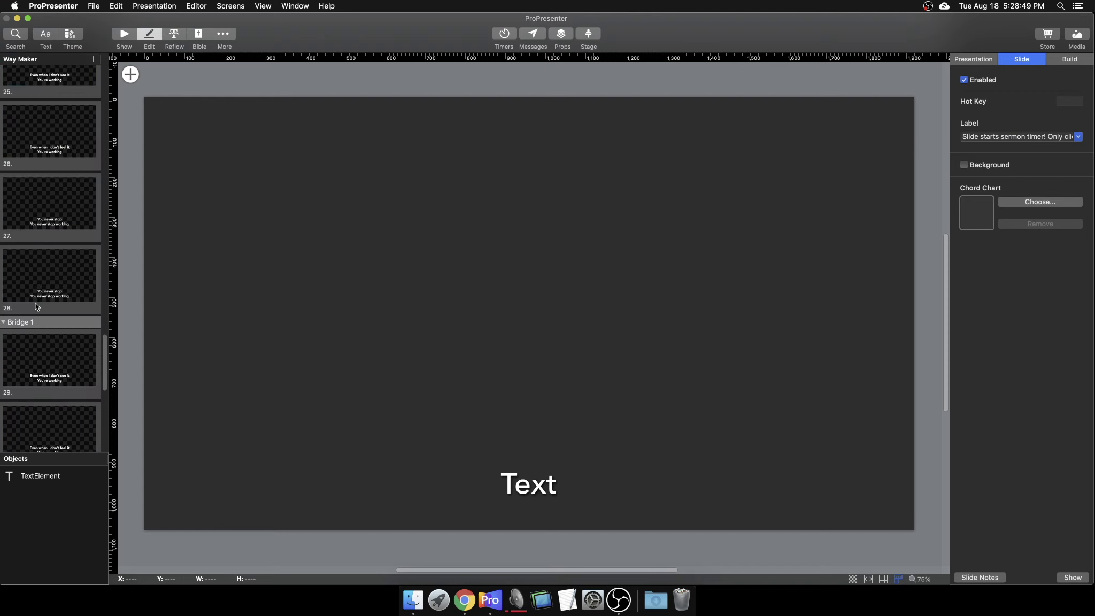
pyautogui.click(50, 283)
pyautogui.scroll(8, 44, 251)
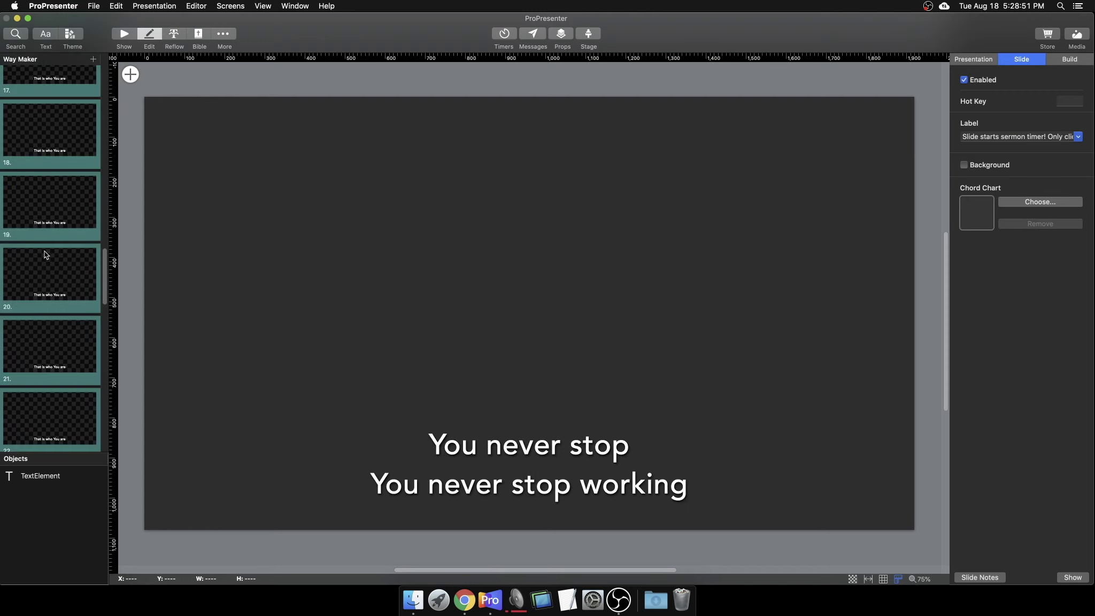
pyautogui.scroll(15, 44, 250)
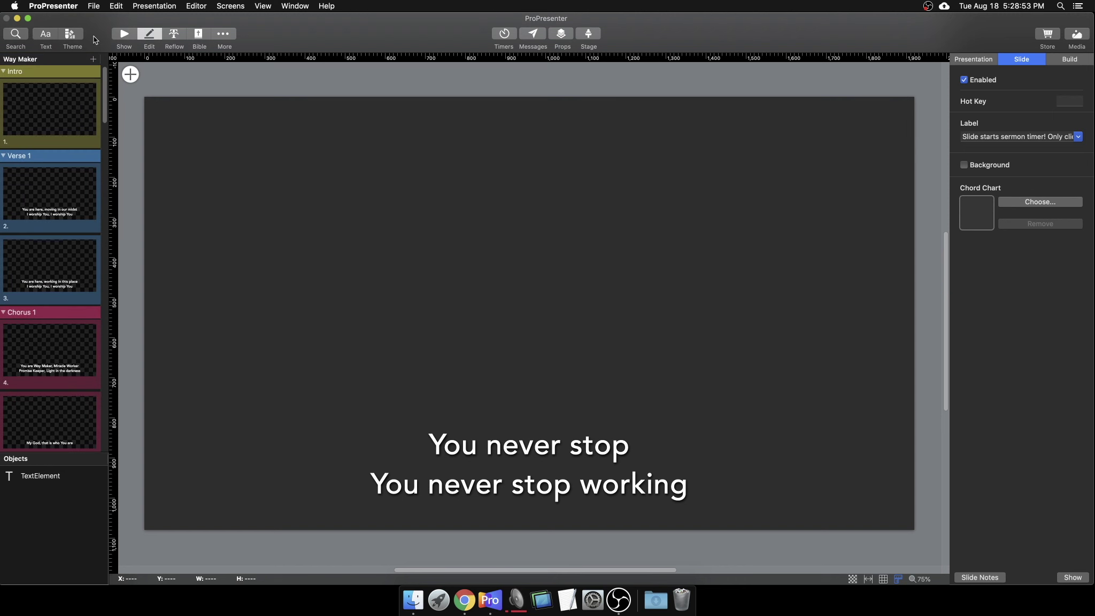
pyautogui.click(124, 34)
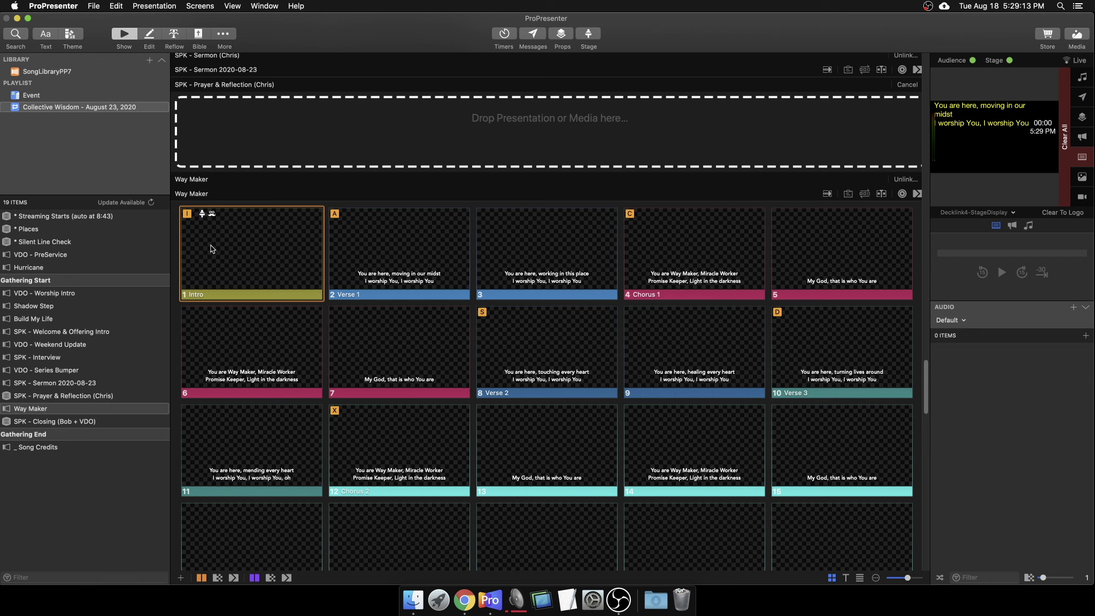
# View the editable actions attached to Way Maker's Intro slide.
pyautogui.rightClick(253, 248)
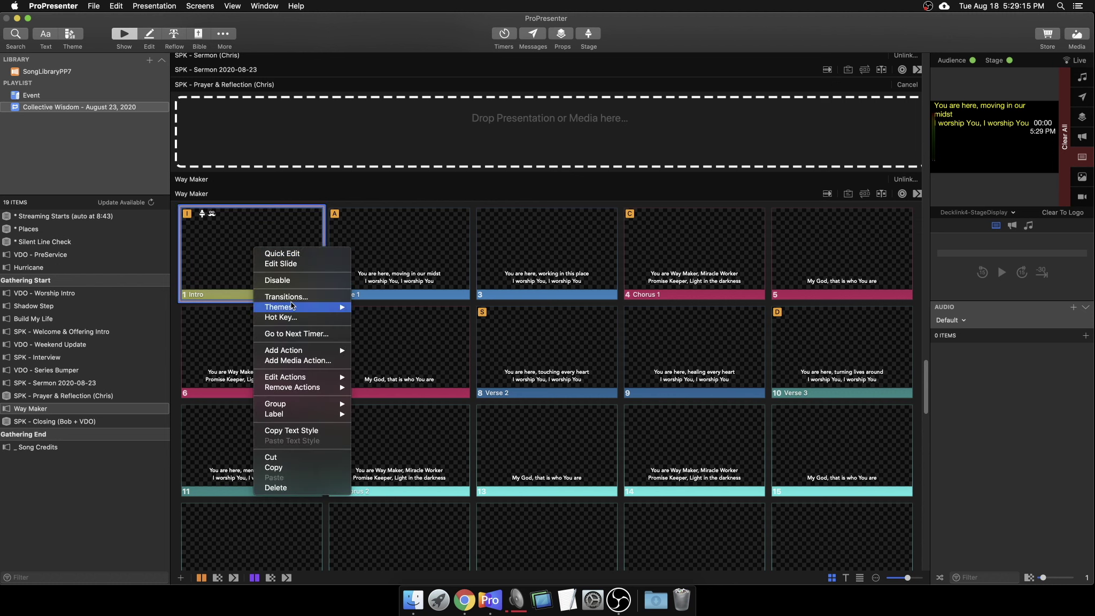
pyautogui.moveTo(314, 354)
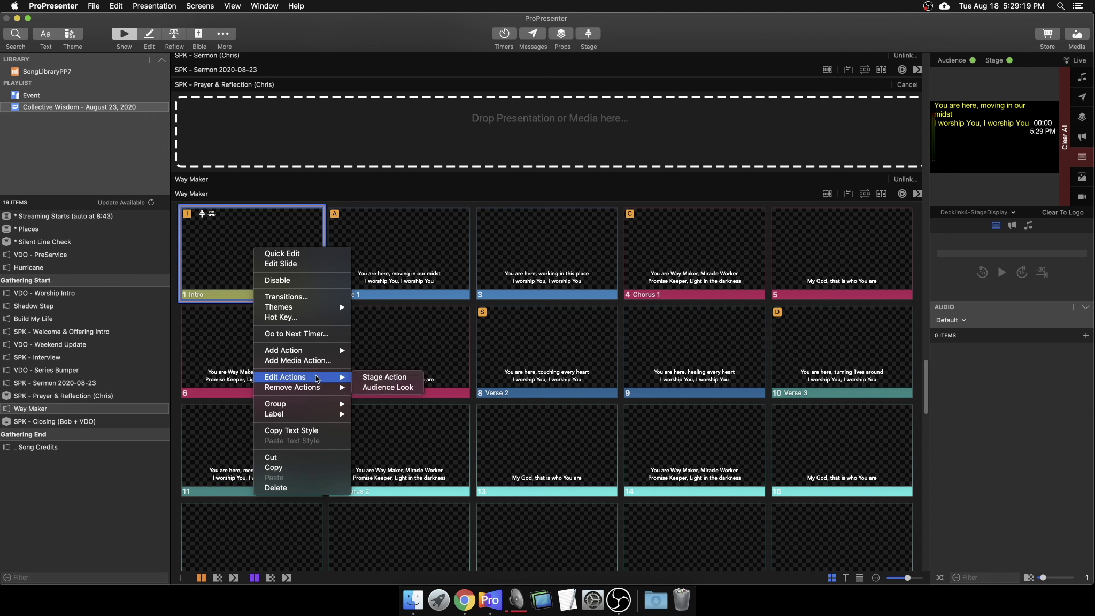
pyautogui.click(244, 277)
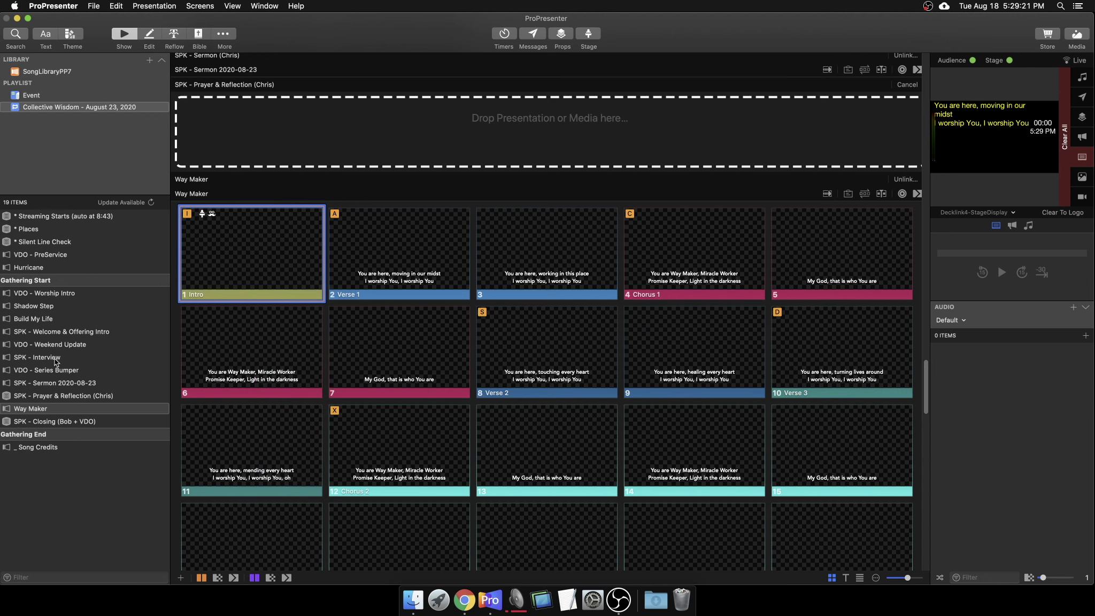
# Review the Timer - 30 min action settings on the sermon's slide 1, and show that slide live to start the timer.
pyautogui.click(54, 382)
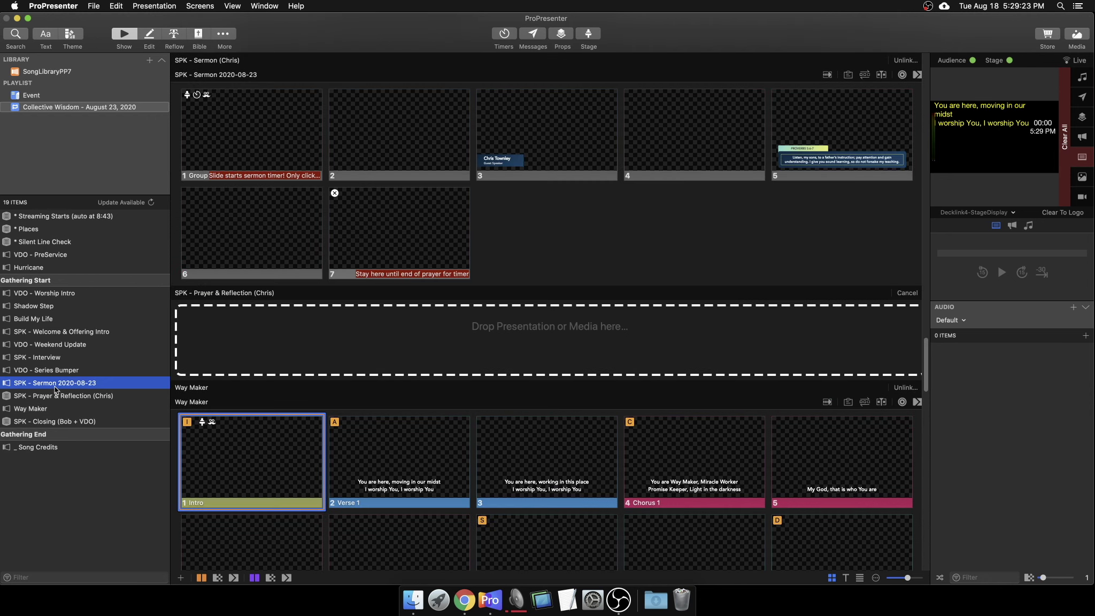
pyautogui.rightClick(238, 155)
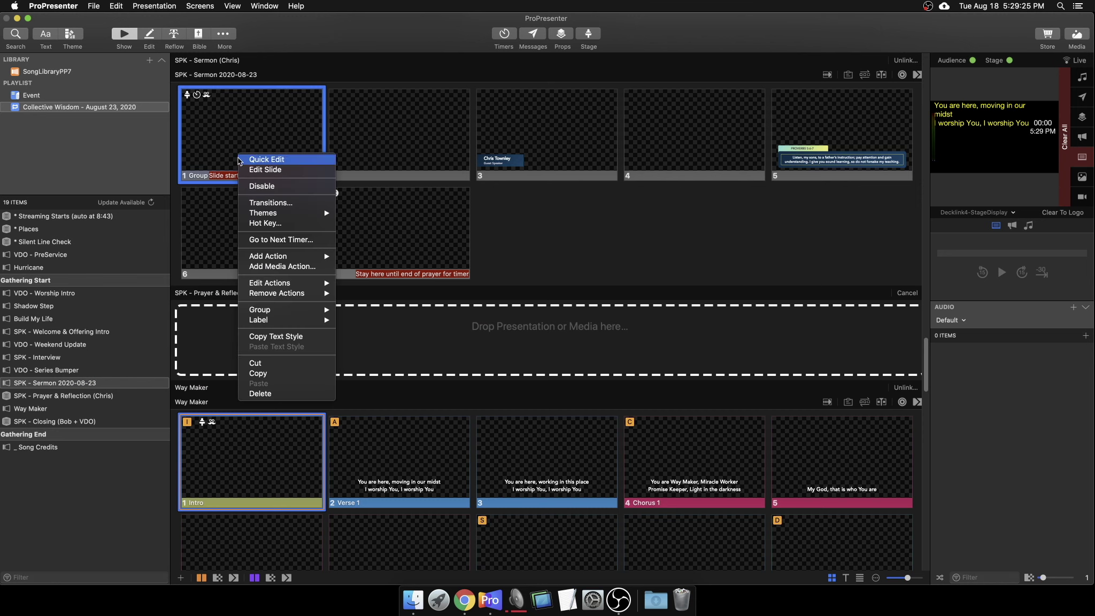
pyautogui.moveTo(290, 282)
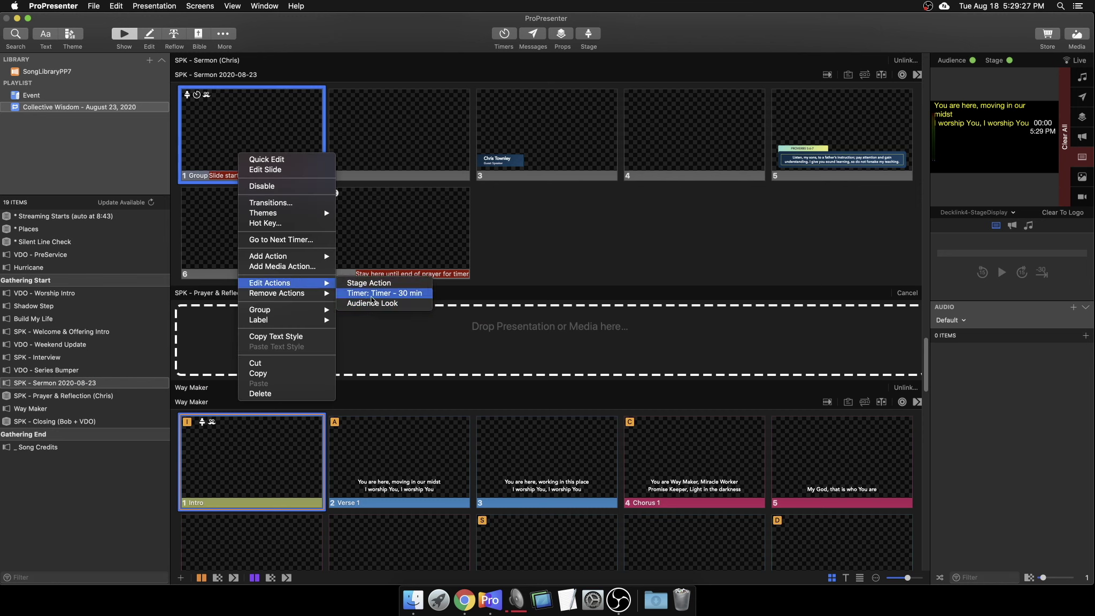
pyautogui.click(383, 293)
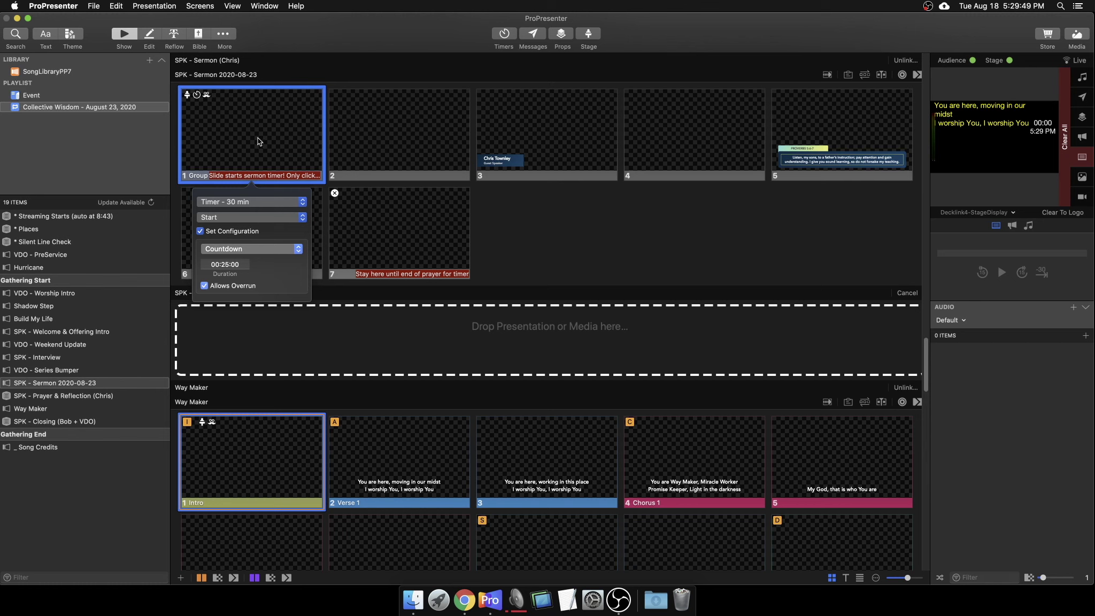
pyautogui.click(290, 186)
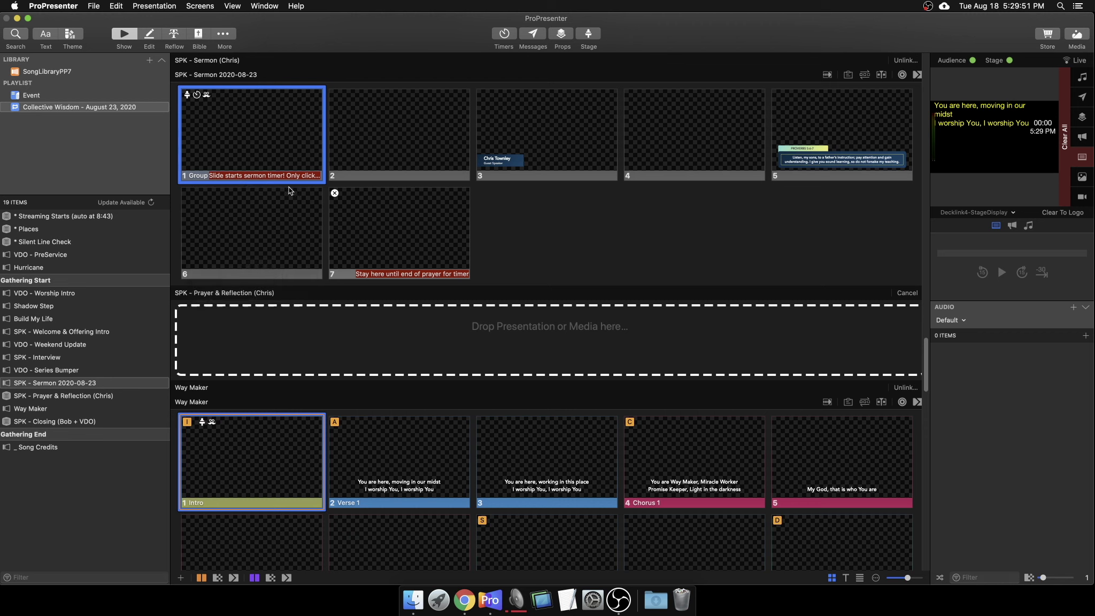
pyautogui.click(263, 143)
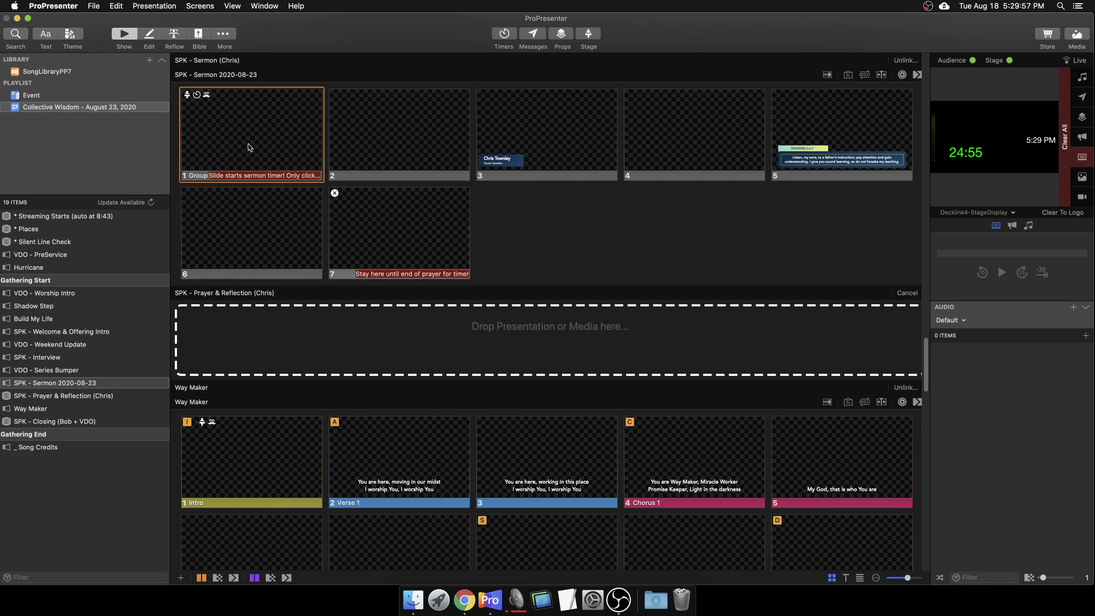
pyautogui.click(264, 143)
# Open slide 3 of SPK - Interview in the slide editor and display its slide properties.
pyautogui.scroll(10, 295, 326)
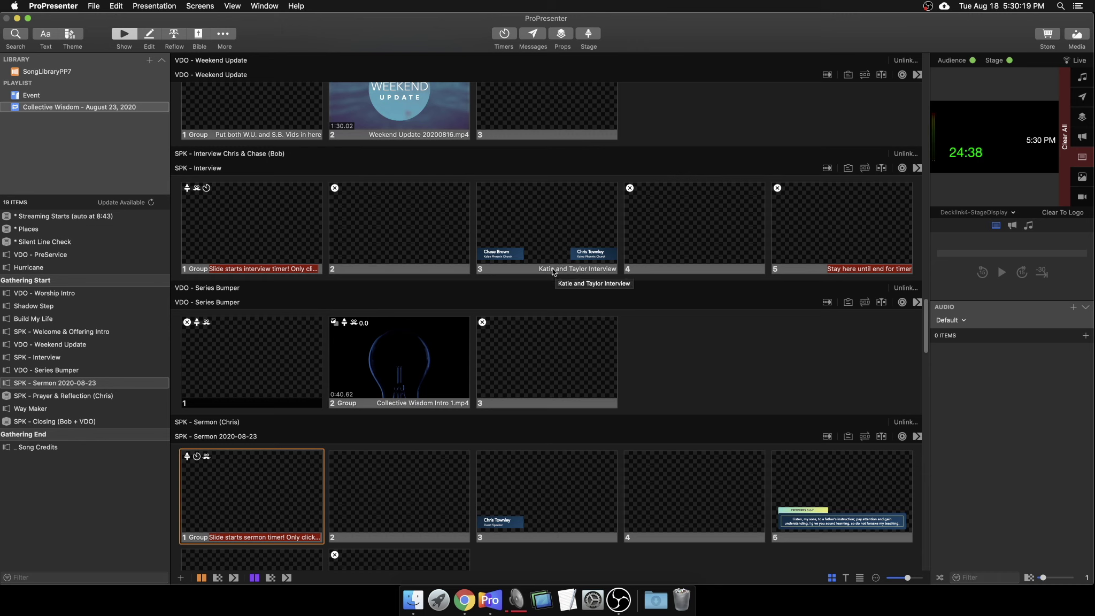
pyautogui.rightClick(548, 216)
pyautogui.click(568, 235)
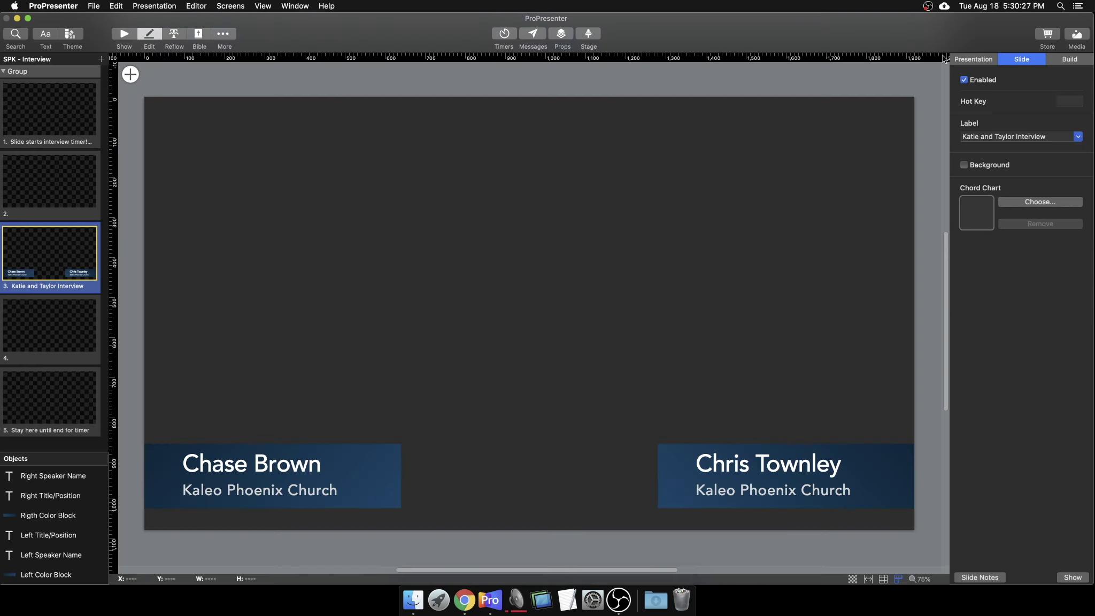
pyautogui.click(957, 59)
pyautogui.click(1018, 59)
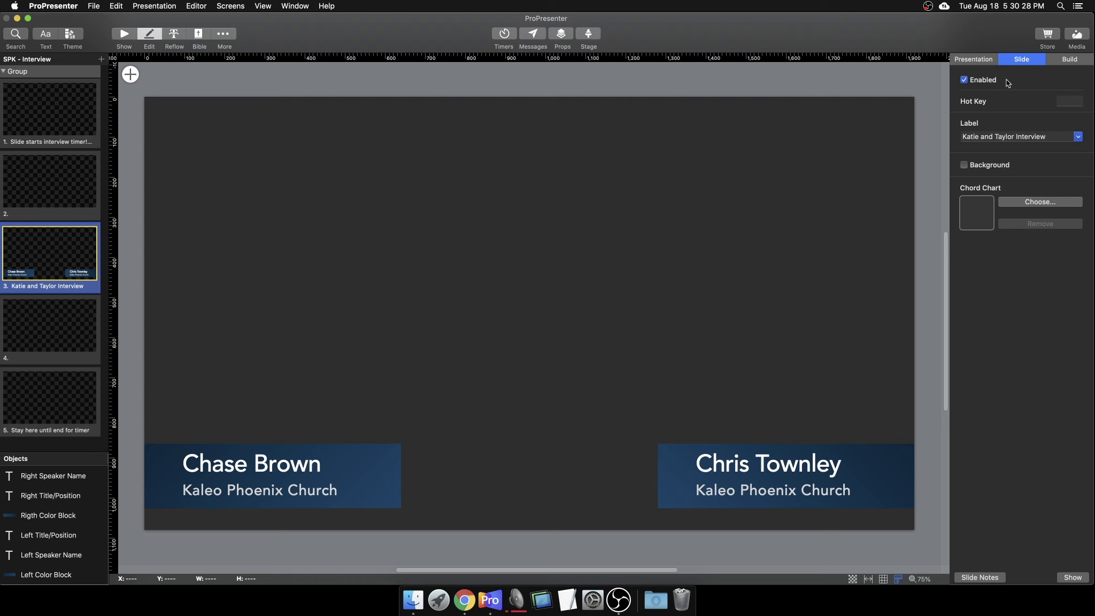
# Change the label of the interview's slide 3 to "Interview Name Slide" and return to the show view.
pyautogui.click(994, 136)
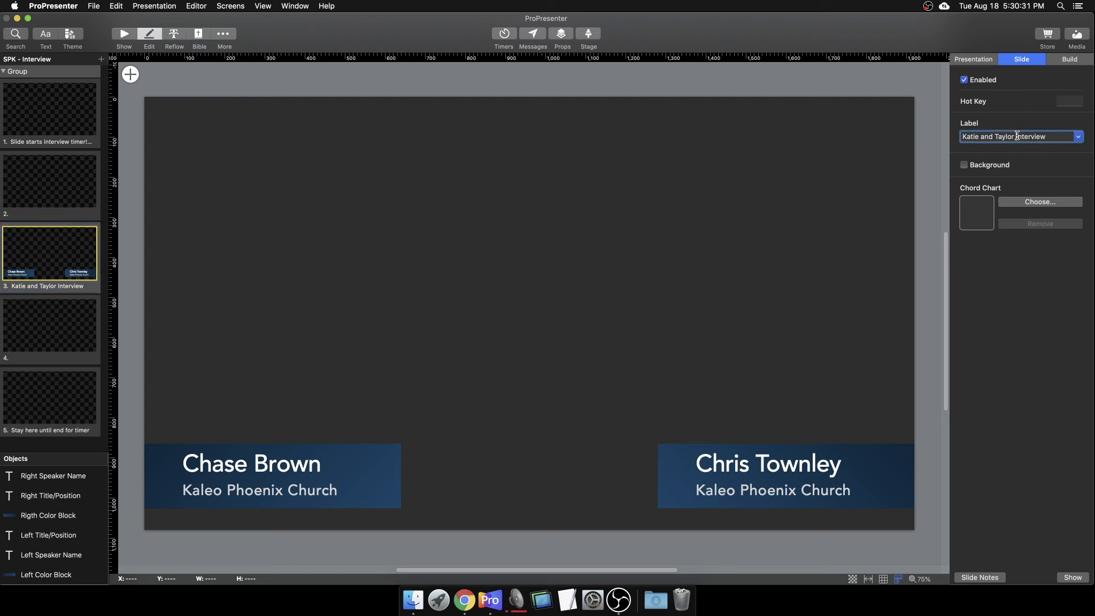
pyautogui.moveTo(1015, 137); pyautogui.dragTo(915, 139)
pyautogui.press('BackSpace')
pyautogui.press('Return')
pyautogui.click(1019, 136)
pyautogui.write('Name Slide')
pyautogui.press('Return')
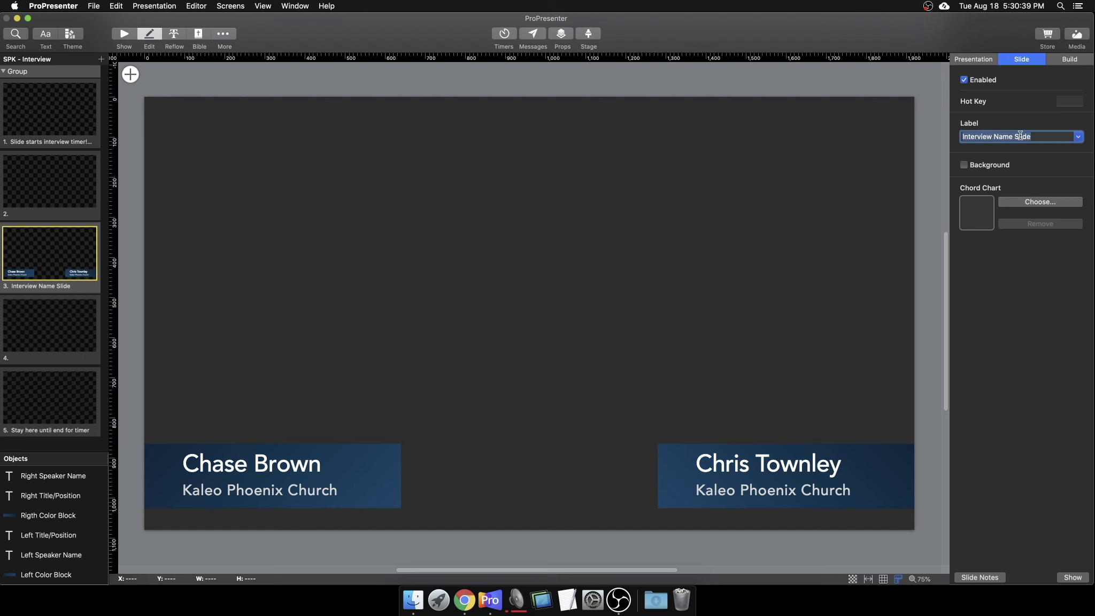
pyautogui.press('super+1')
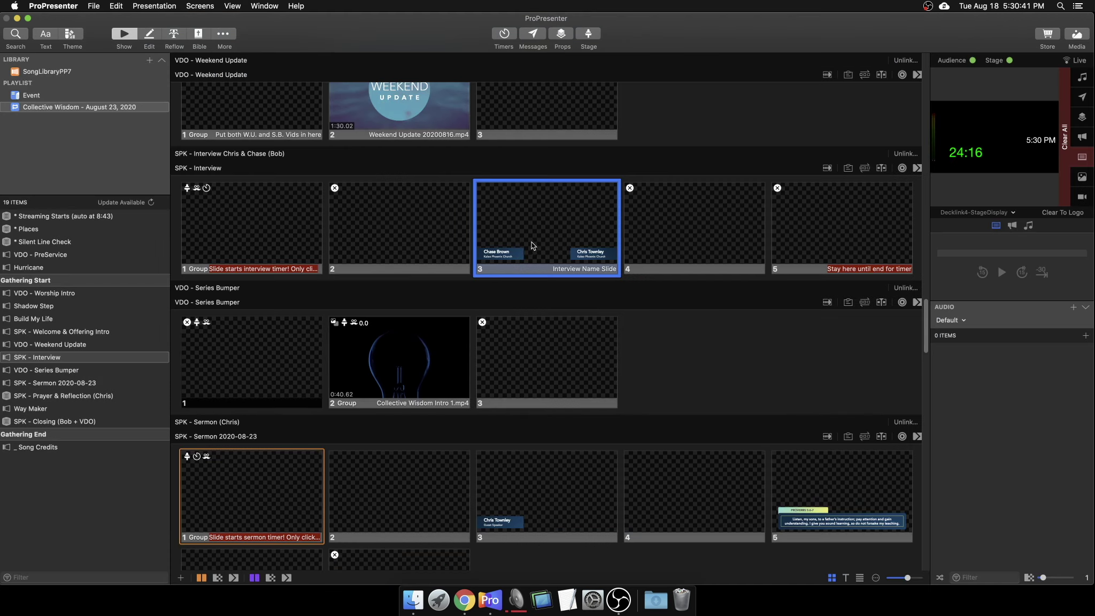
pyautogui.click(624, 275)
# Delete the Young Life slide and the clearing slide after it, slides 4 and 5, from SPK - Welcome & Offering Intro.
pyautogui.scroll(2, 527, 252)
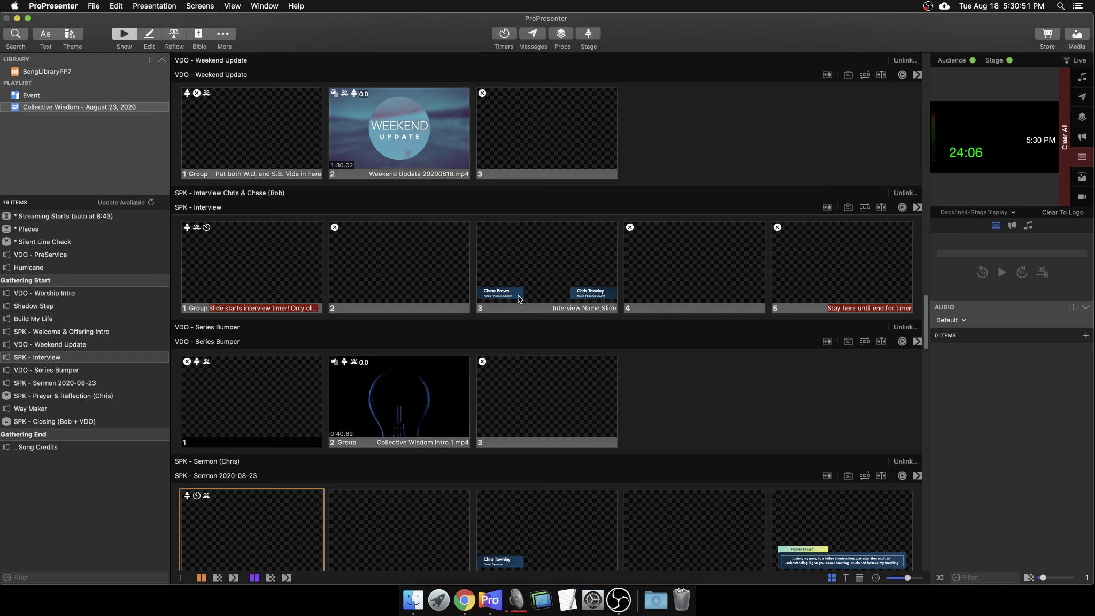
pyautogui.scroll(3, 560, 342)
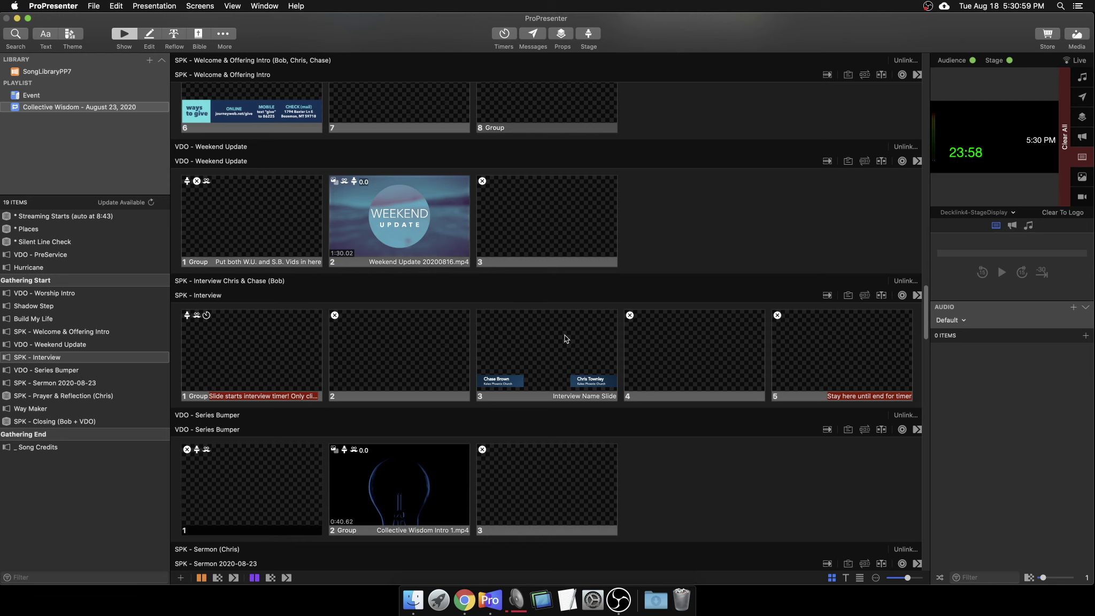
pyautogui.scroll(5, 565, 334)
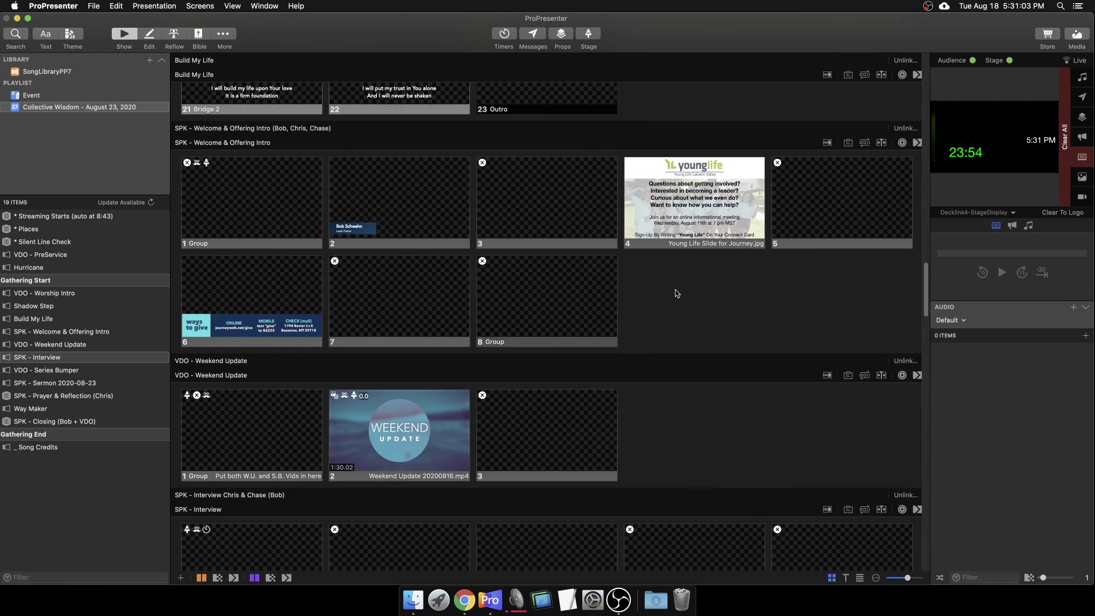
pyautogui.click(678, 244)
pyautogui.keyDown('shift'); pyautogui.click(802, 247); pyautogui.keyUp('shift')
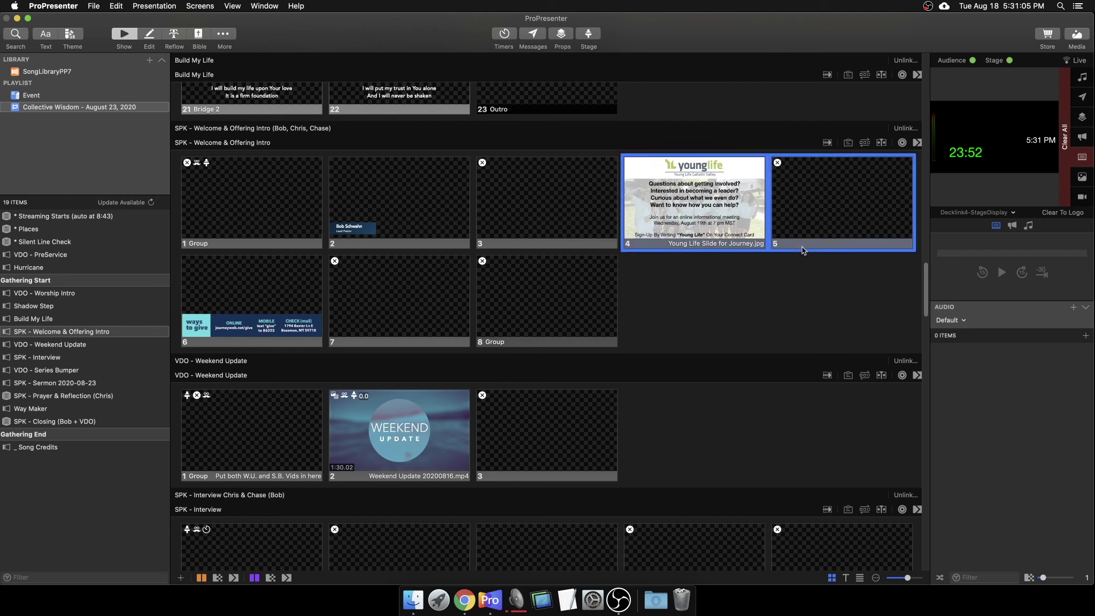
pyautogui.press('BackSpace')
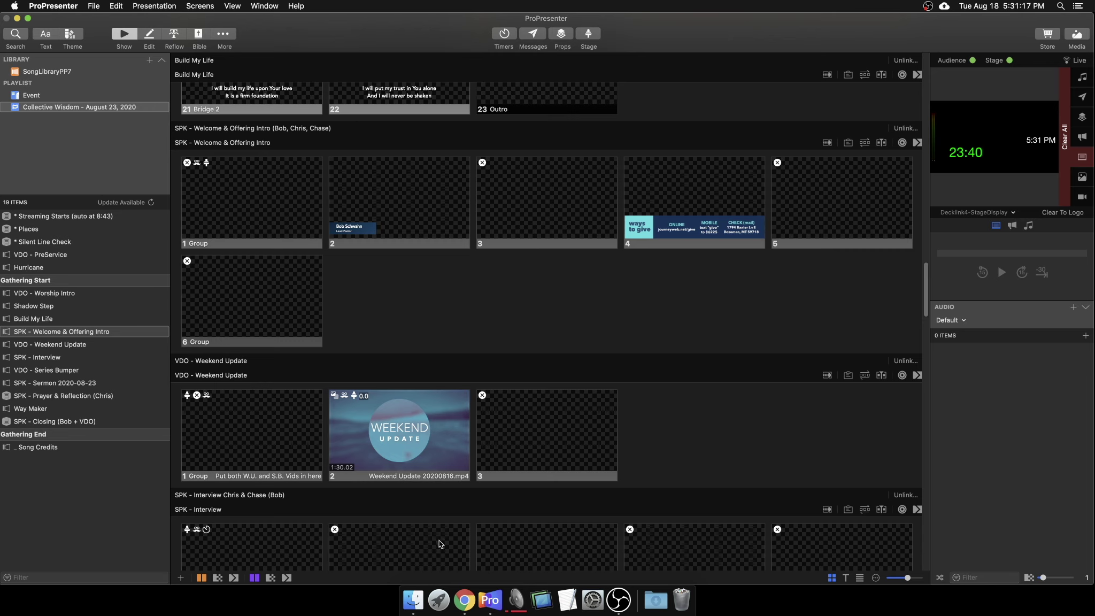
# Switch to Finder and add the Young Life Slide for Journey image from the 8-23-20 folder in Speaker Specifics to SPK - Welcome & Offering Intro.
pyautogui.click(414, 603)
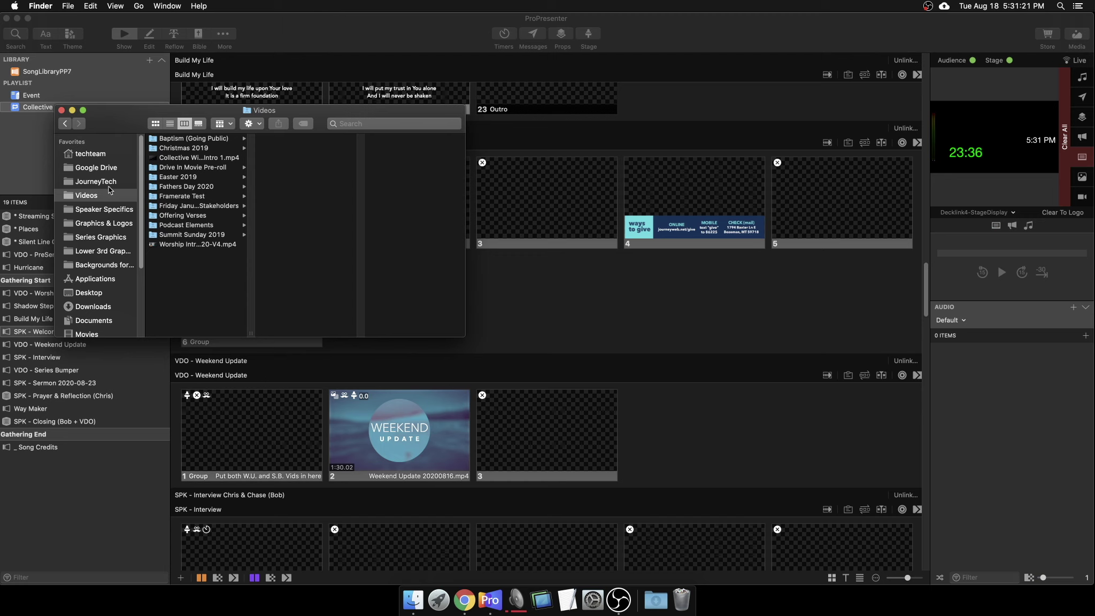
pyautogui.moveTo(126, 126); pyautogui.dragTo(155, 101)
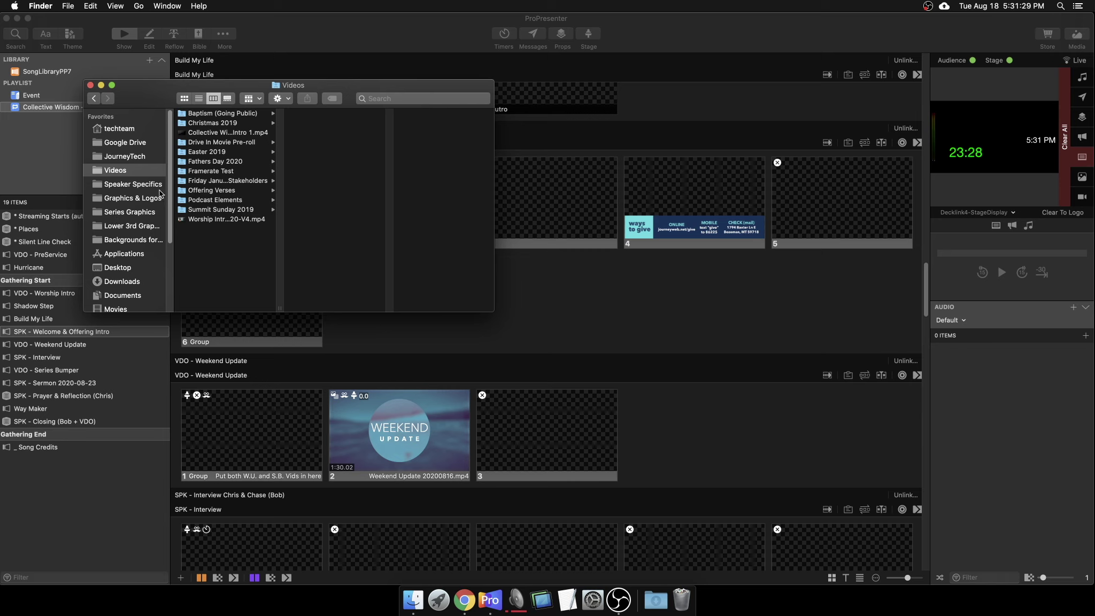
pyautogui.click(119, 190)
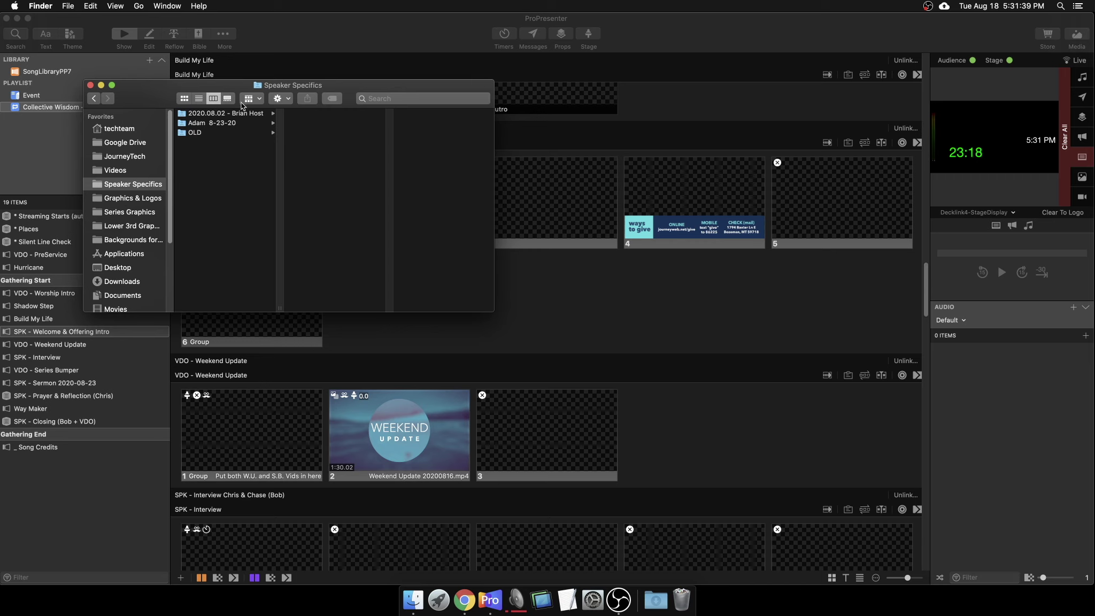
pyautogui.click(235, 127)
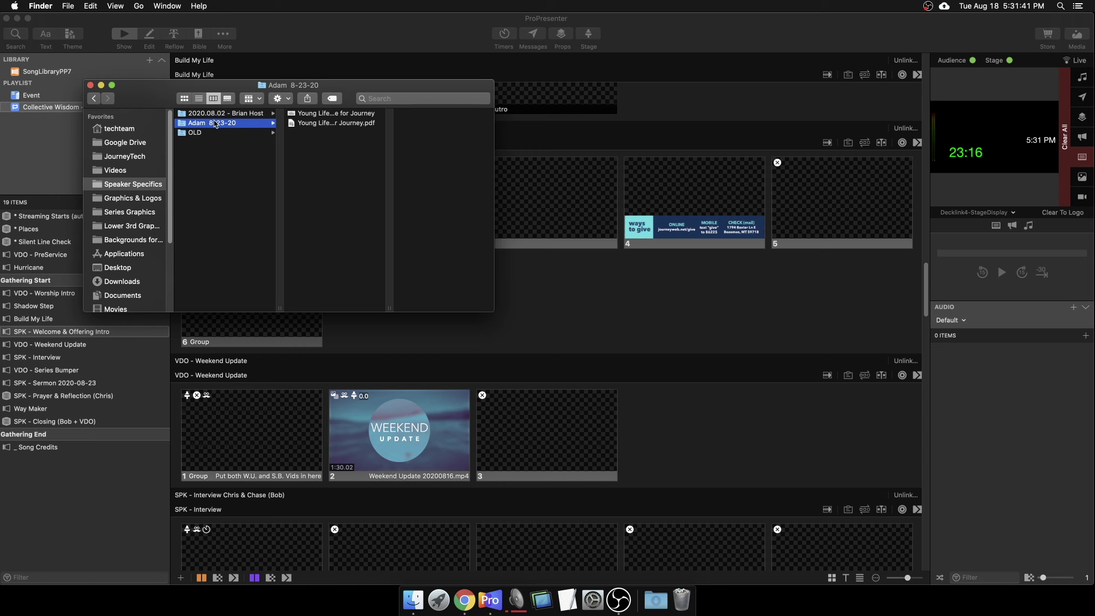
pyautogui.click(328, 114)
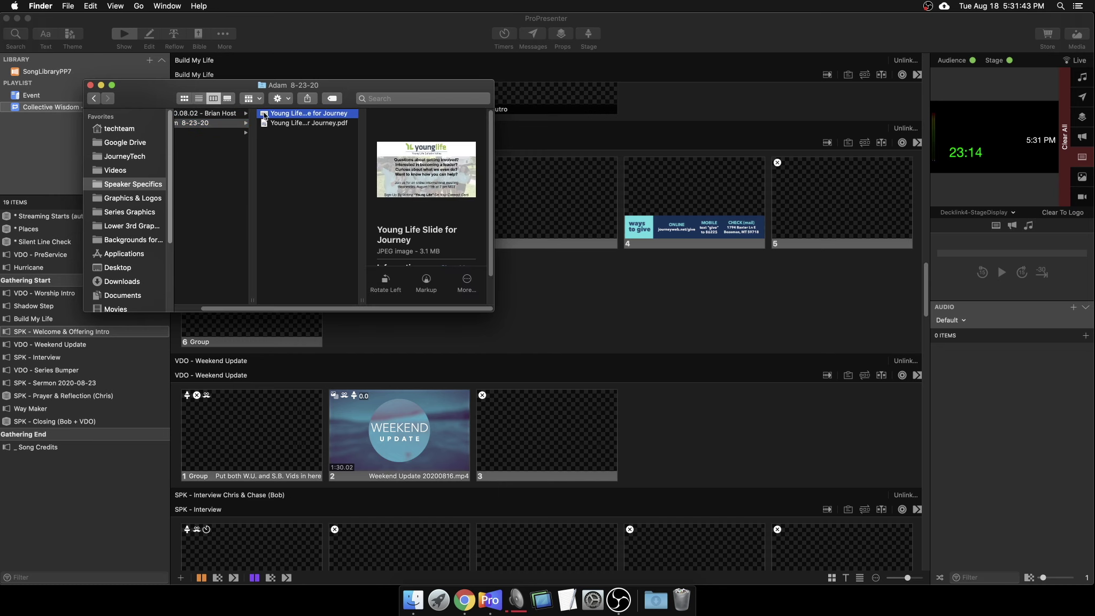
pyautogui.moveTo(288, 116); pyautogui.dragTo(666, 297)
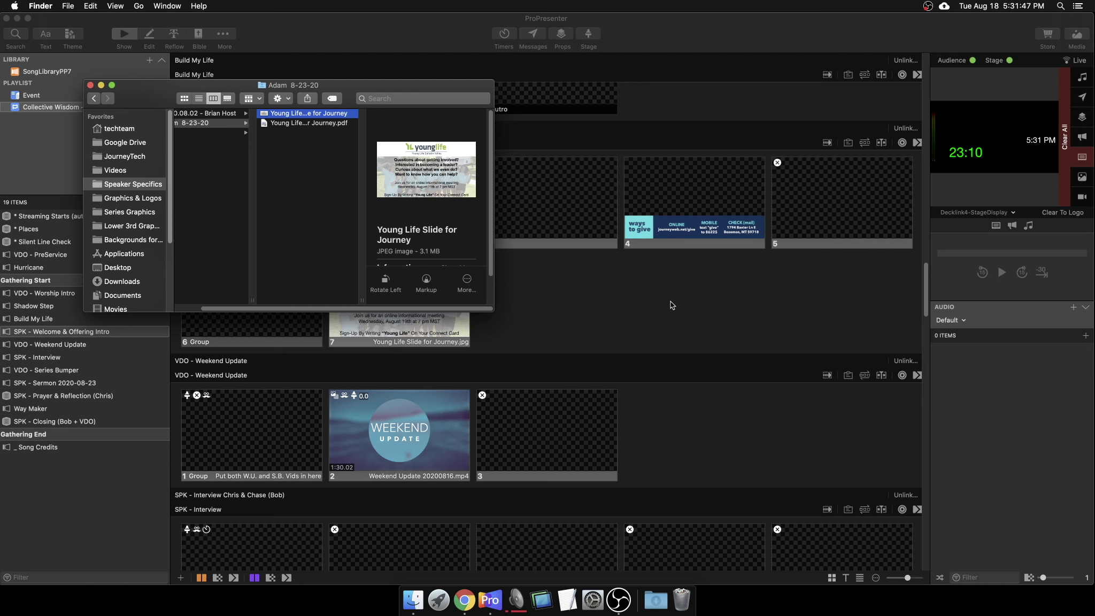
# Move the Young Life slide to position 4 of SPK - Welcome & Offering Intro and place the blank clearing slide directly after it.
pyautogui.click(670, 301)
pyautogui.moveTo(450, 303); pyautogui.dragTo(743, 241)
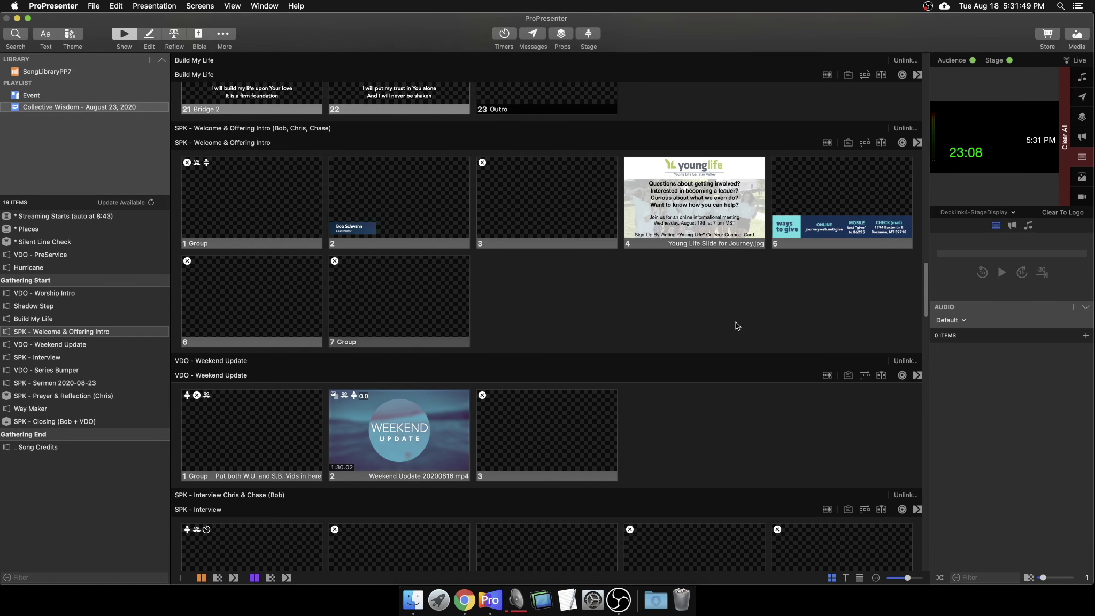
pyautogui.click(415, 305)
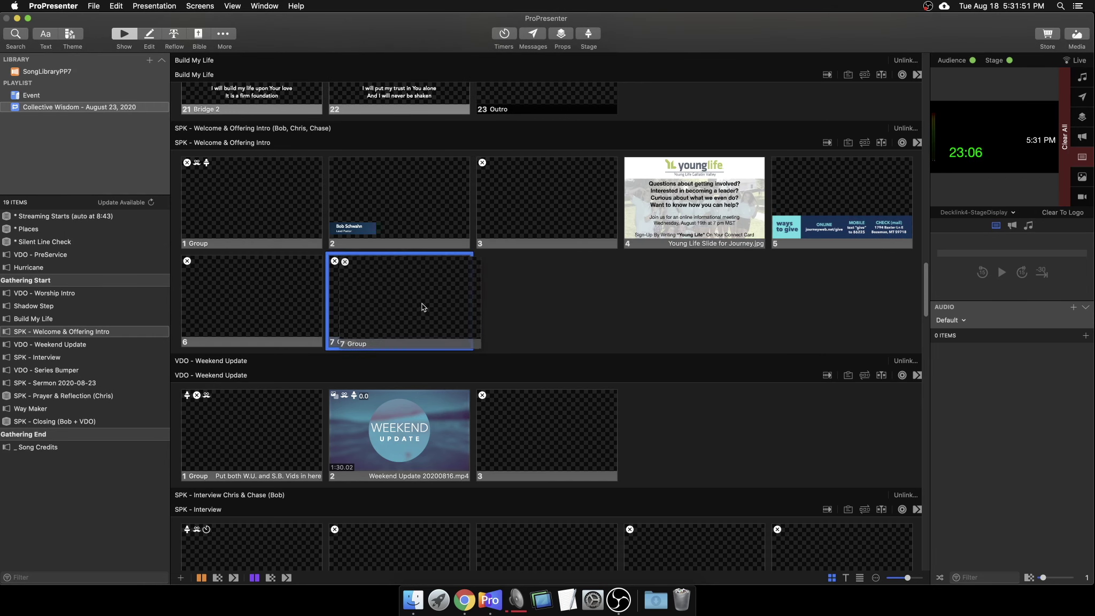
pyautogui.moveTo(276, 305); pyautogui.dragTo(774, 216)
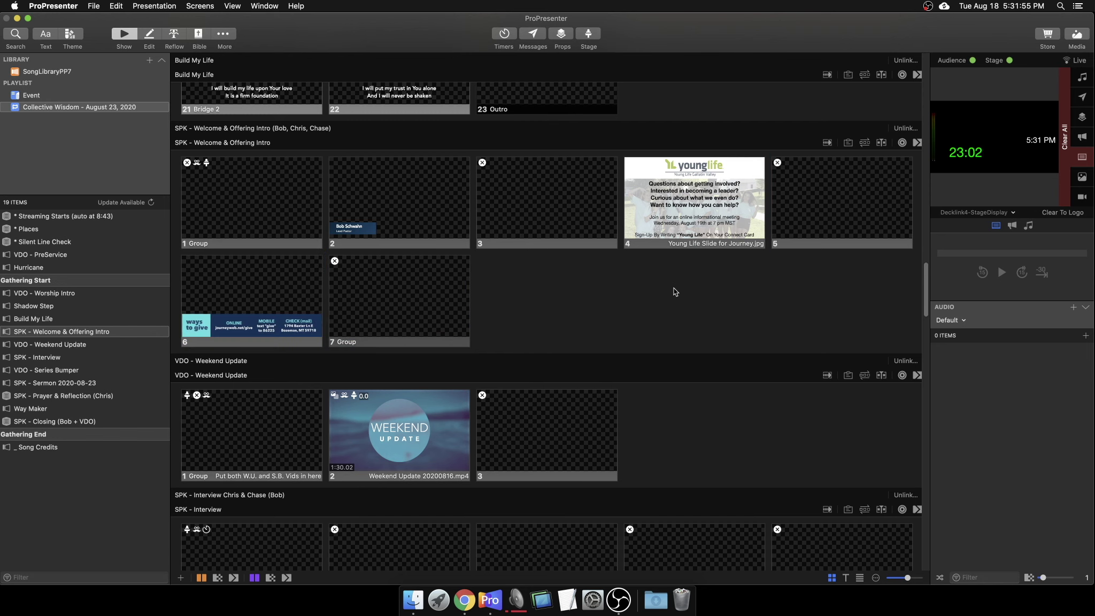
# Switch to Finder, preview Journey-LowerThird-ConnectCardURL.png in the Lower 3rd Graphics folder of Graphics & Logos, and insert it before the Young Life slide.
pyautogui.press('super+Tab')
pyautogui.click(133, 199)
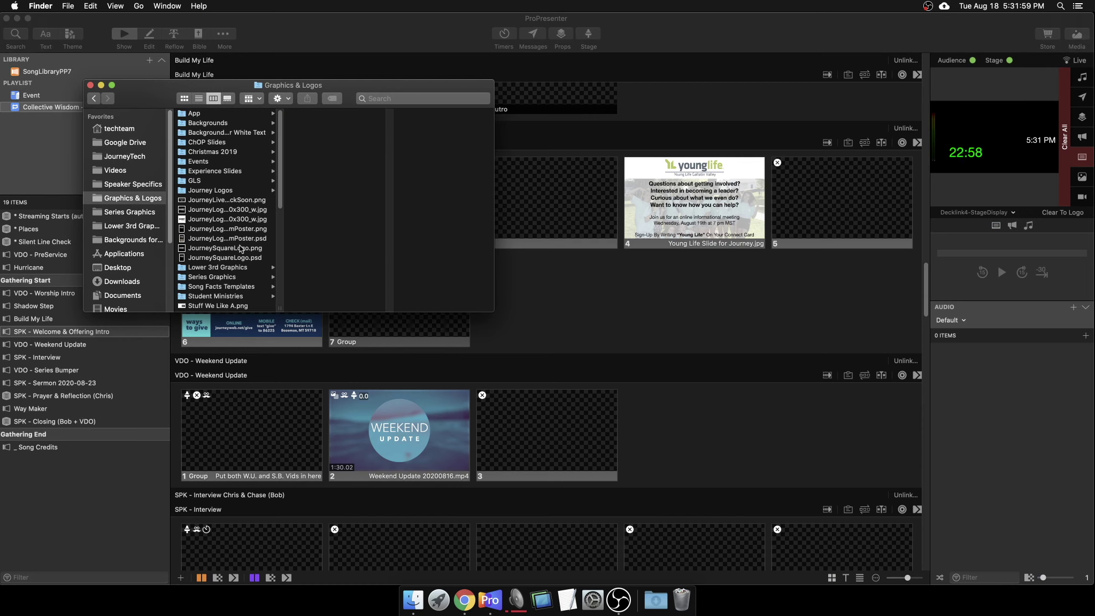
pyautogui.scroll(-10, 239, 245)
pyautogui.scroll(10, 239, 245)
pyautogui.click(206, 133)
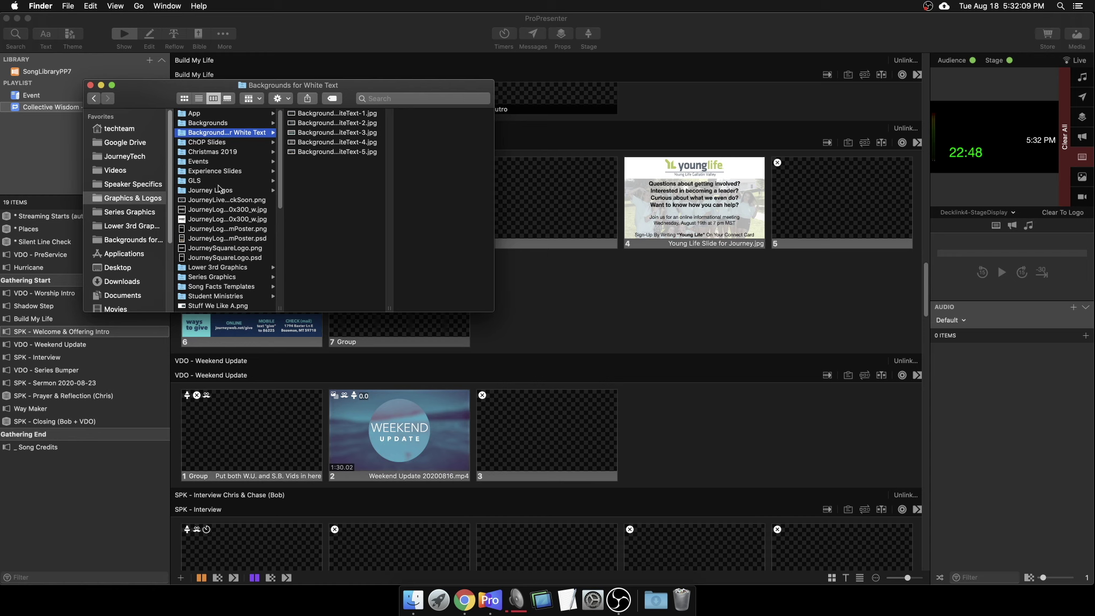
pyautogui.click(235, 268)
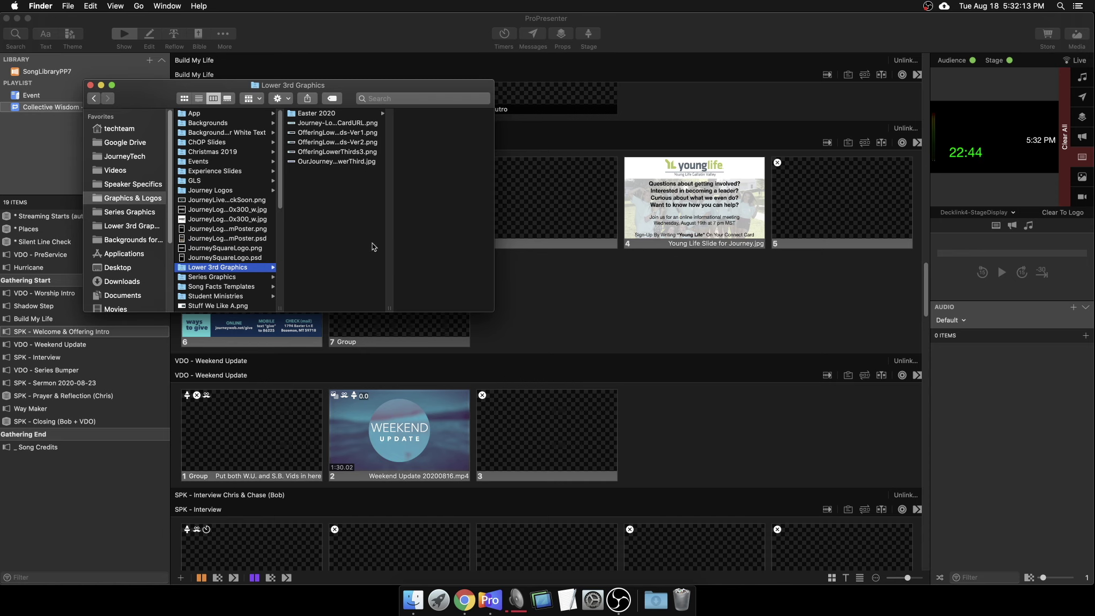
pyautogui.moveTo(388, 307); pyautogui.dragTo(453, 306)
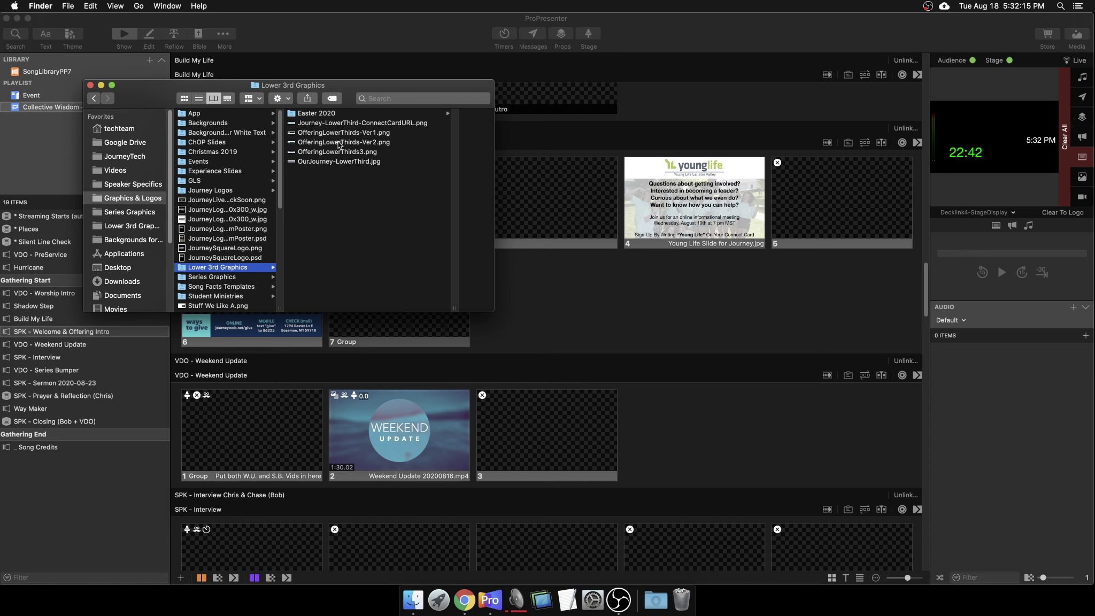
pyautogui.click(347, 123)
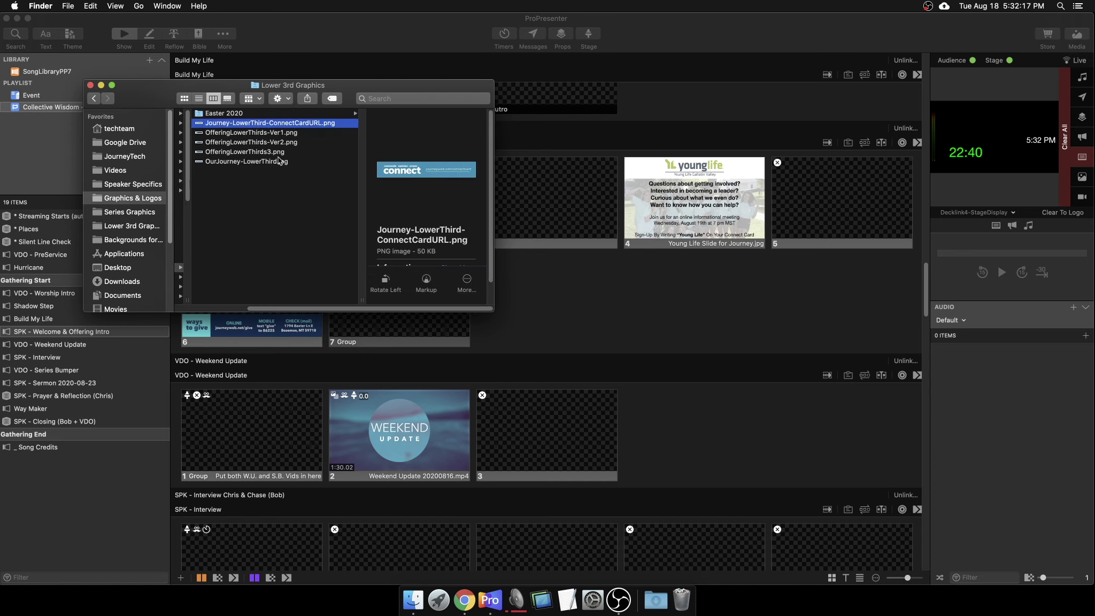
pyautogui.press('space')
pyautogui.press('space')
pyautogui.moveTo(271, 121); pyautogui.dragTo(663, 235)
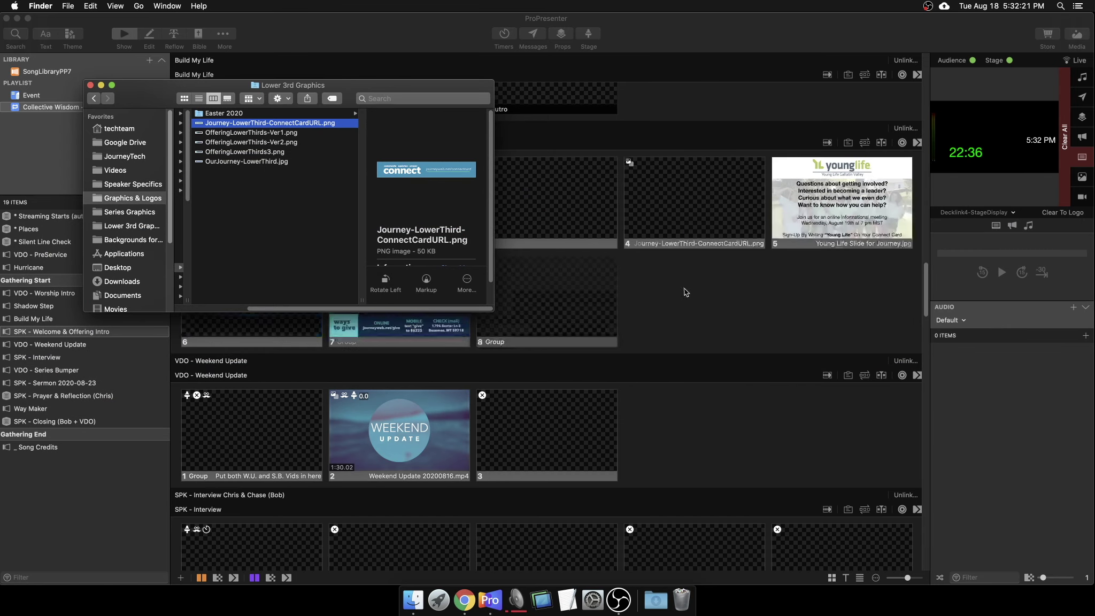
# Delete the Young Life slide that follows the connect card slide in SPK - Welcome & Offering Intro.
pyautogui.click(706, 287)
pyautogui.click(802, 231)
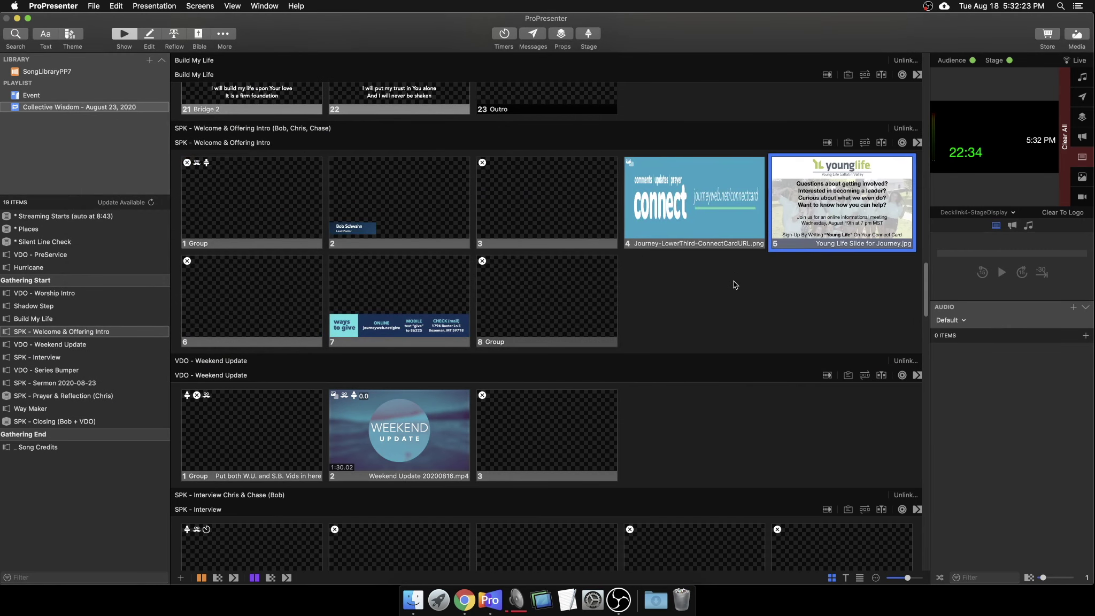
pyautogui.press('Delete')
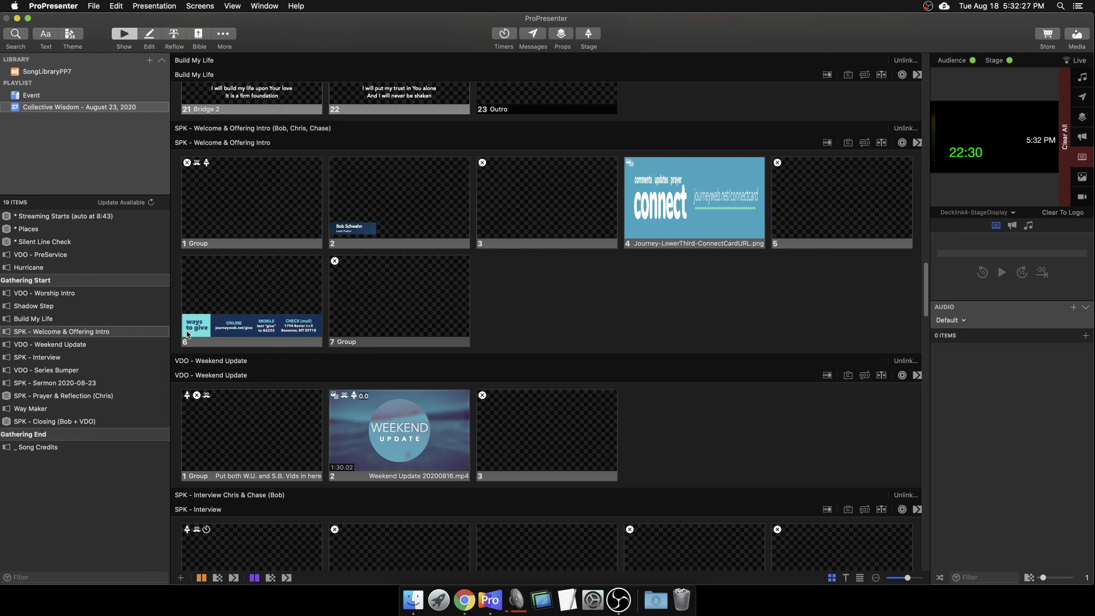
# Show the connect card slide live and switch the output preview to Decklink1-Main.
pyautogui.click(692, 216)
pyautogui.click(972, 214)
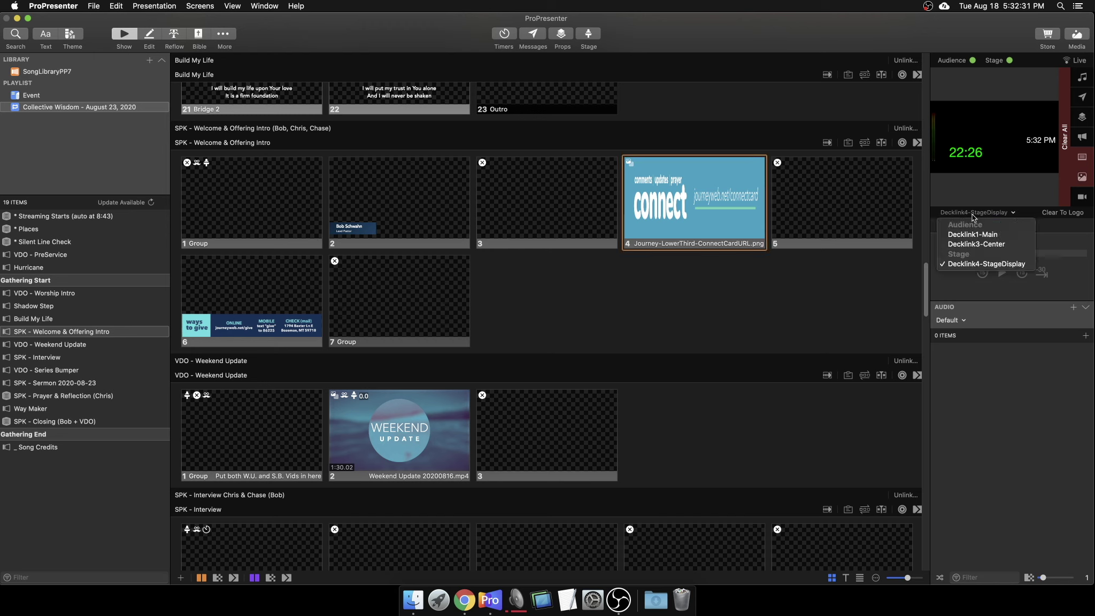
pyautogui.click(974, 239)
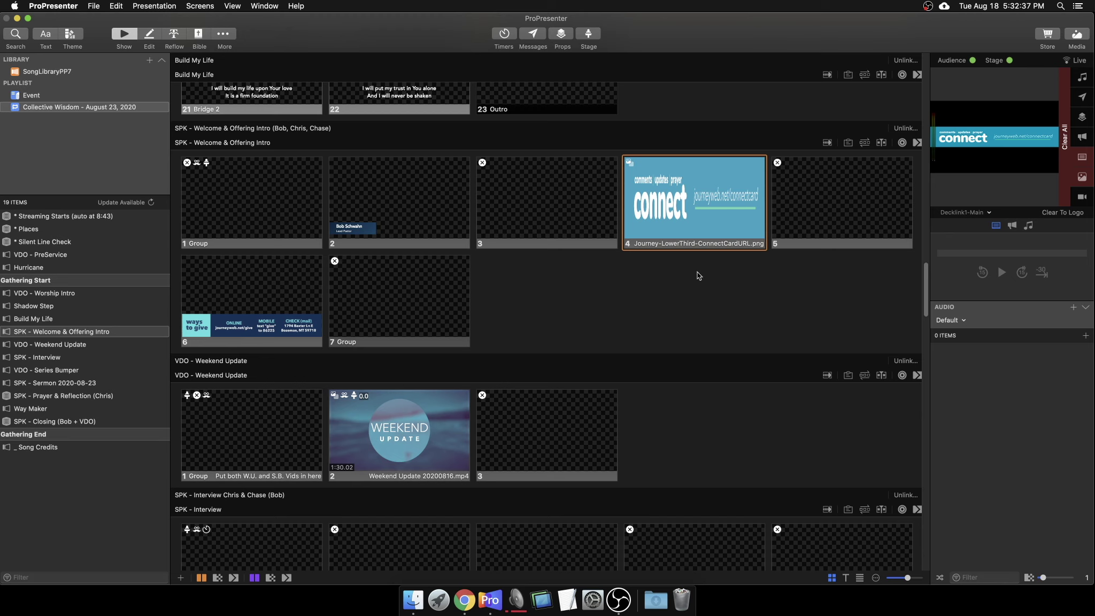
# Replace the connect card slide with a new slide from the * BLANK template, placed at position 4 of SPK - Welcome & Offering Intro.
pyautogui.click(697, 247)
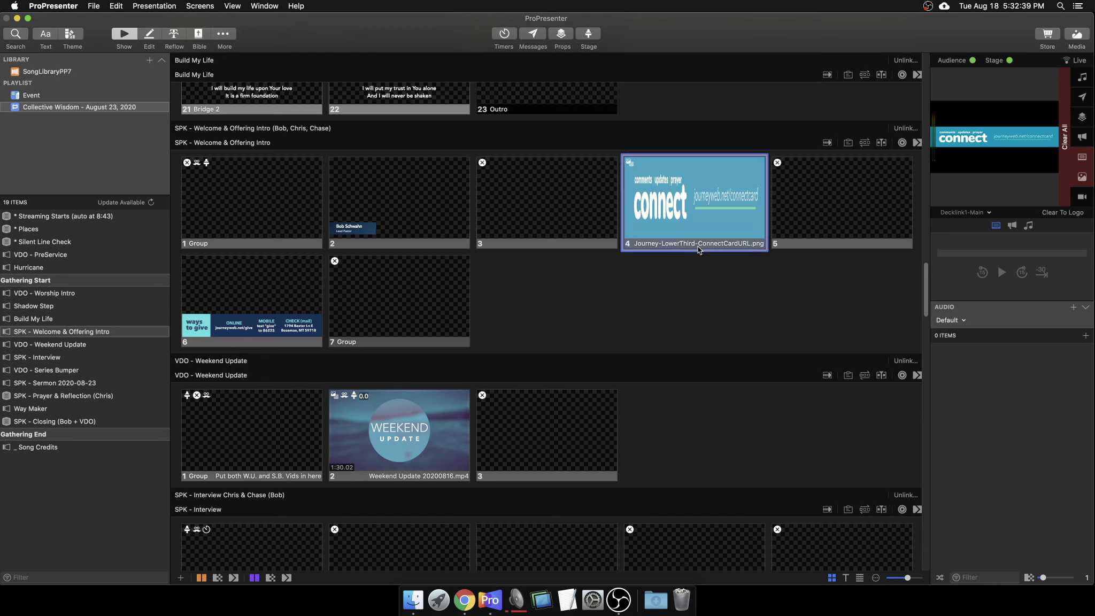
pyautogui.press('BackSpace')
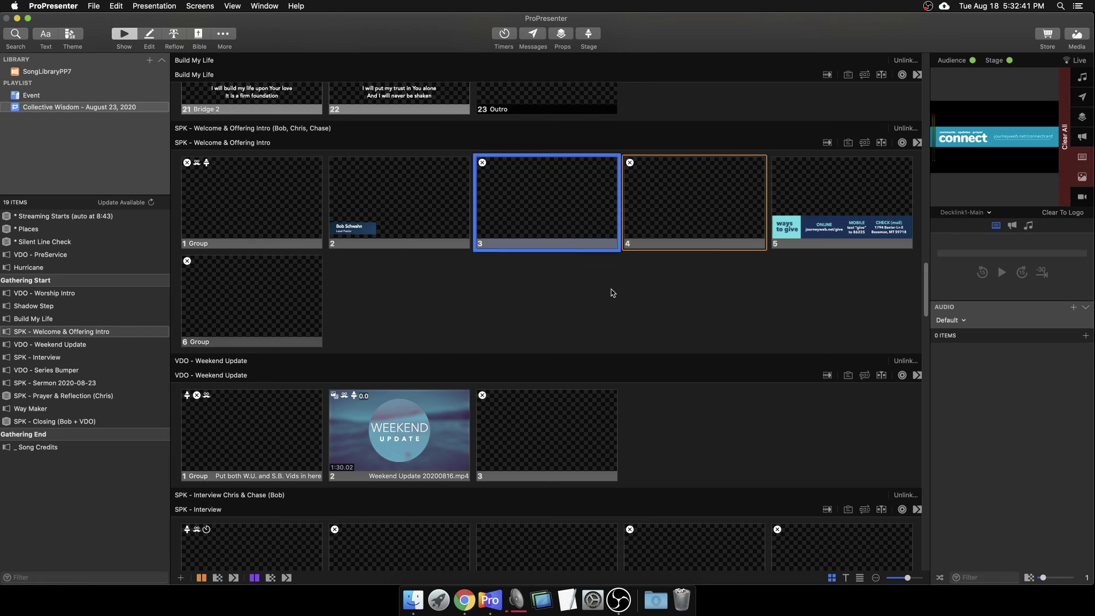
pyautogui.click(181, 578)
pyautogui.moveTo(262, 314)
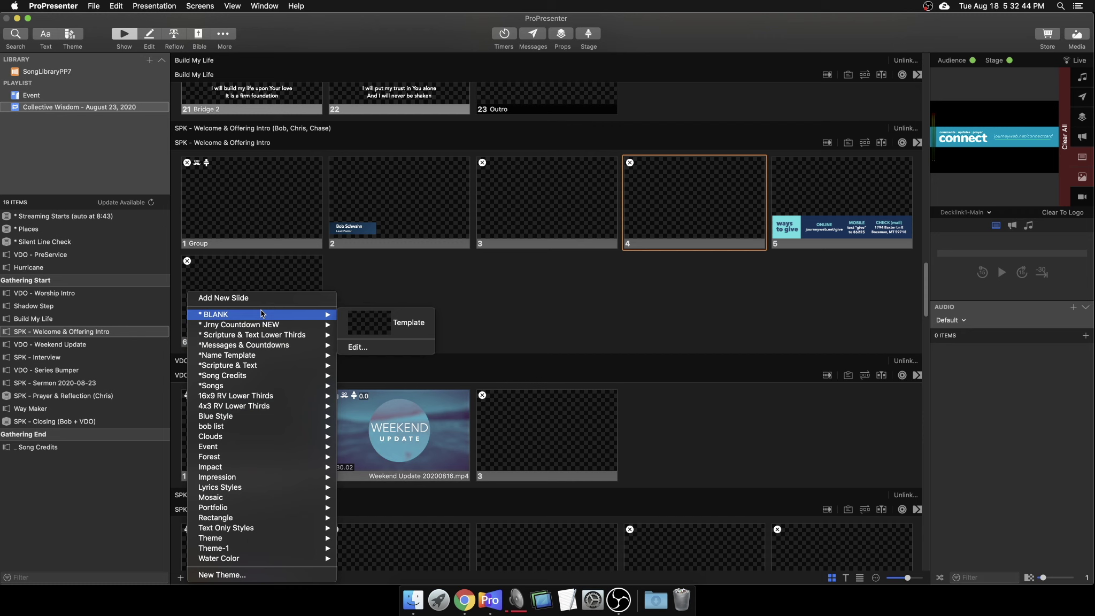
pyautogui.click(350, 325)
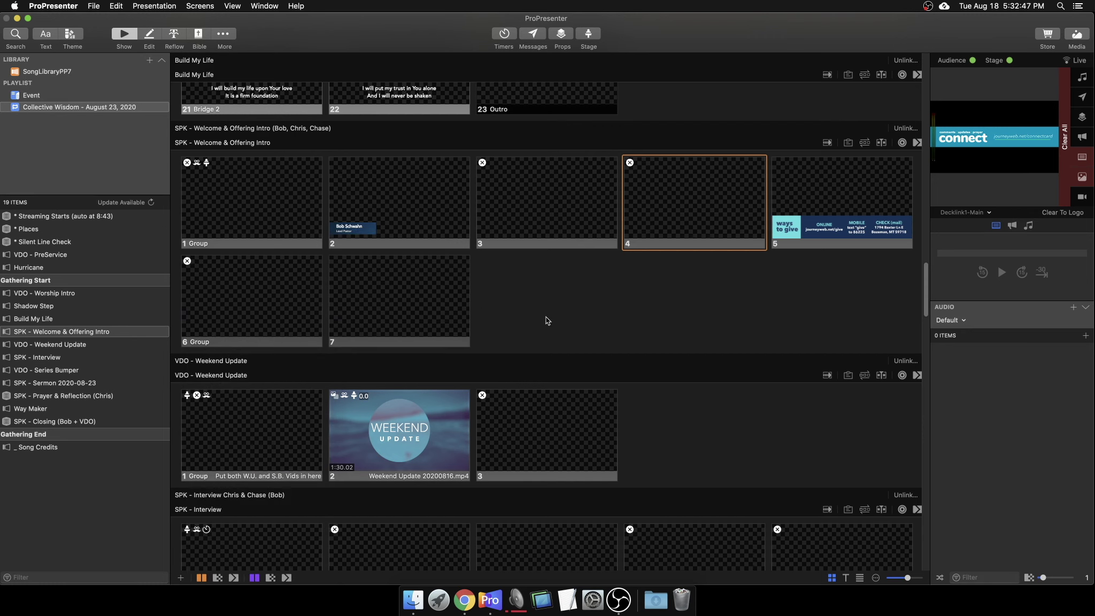
pyautogui.moveTo(373, 310); pyautogui.dragTo(626, 221)
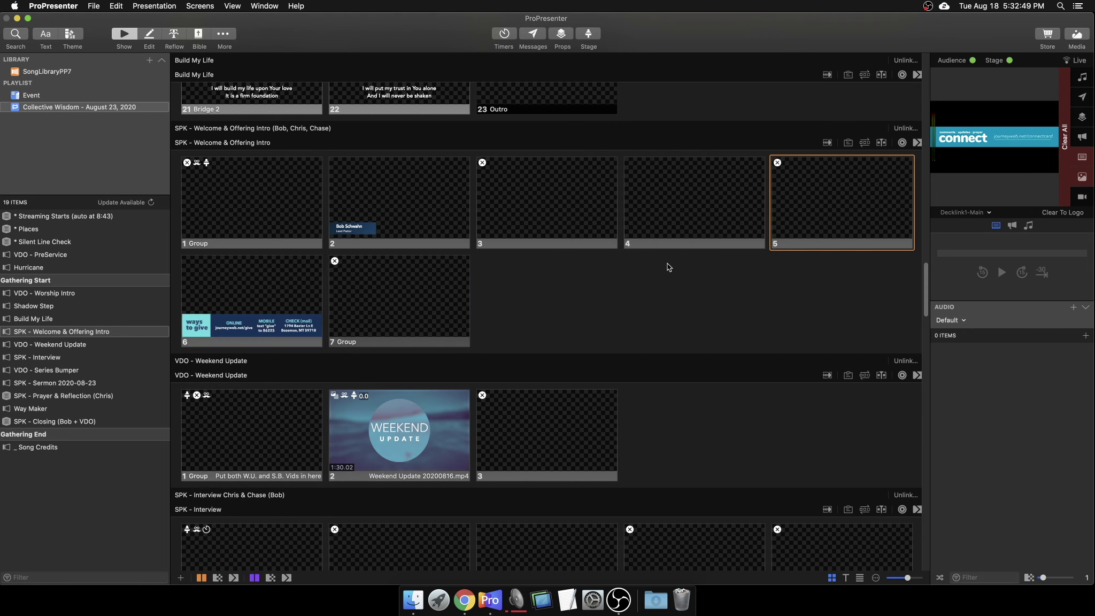
# Open slide 4 of SPK - Welcome & Offering Intro for editing and place Journey-LowerThird-ConnectCardURL.png from Finder along the slide's lower edge.
pyautogui.rightClick(682, 217)
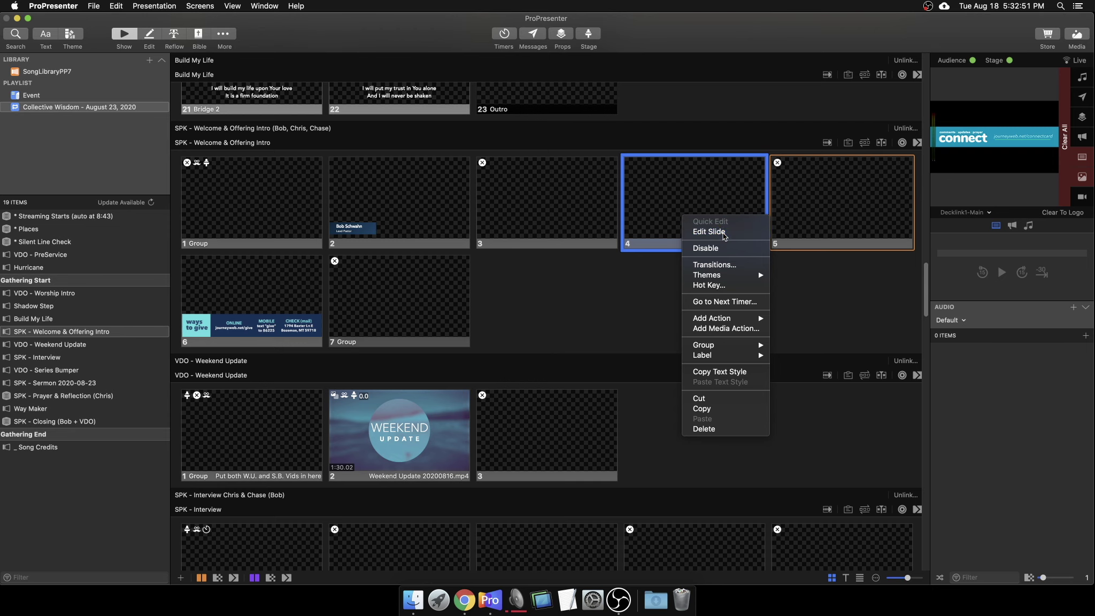
pyautogui.click(601, 243)
pyautogui.press('super+Tab')
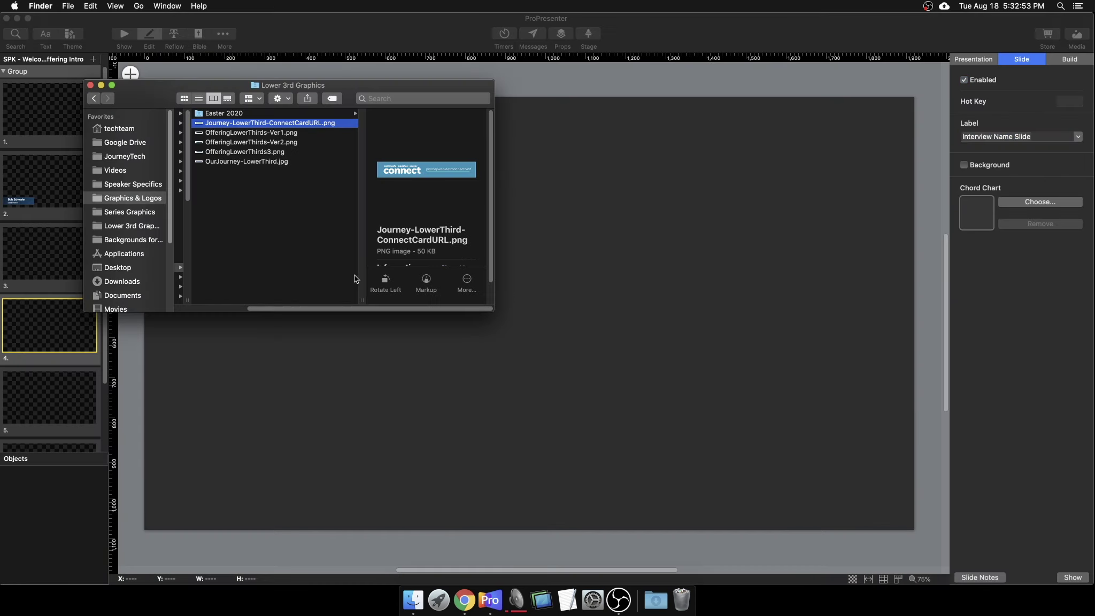
pyautogui.moveTo(266, 124); pyautogui.dragTo(636, 259)
pyautogui.click(580, 227)
pyautogui.moveTo(580, 228); pyautogui.dragTo(533, 468)
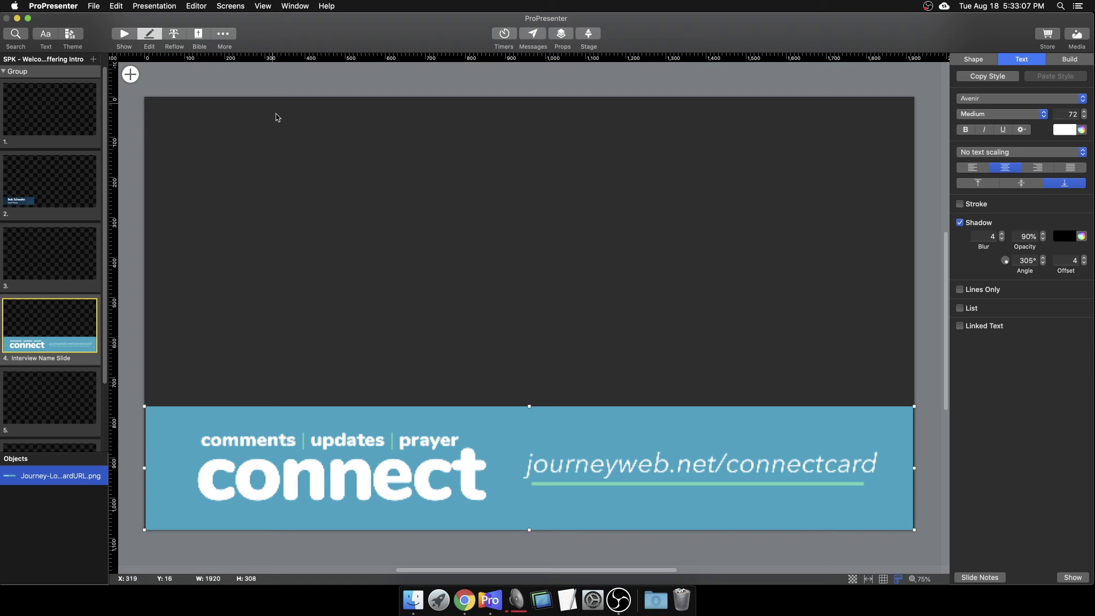
# Examine the object types and shapes that can be added to the connect card slide.
pyautogui.click(152, 131)
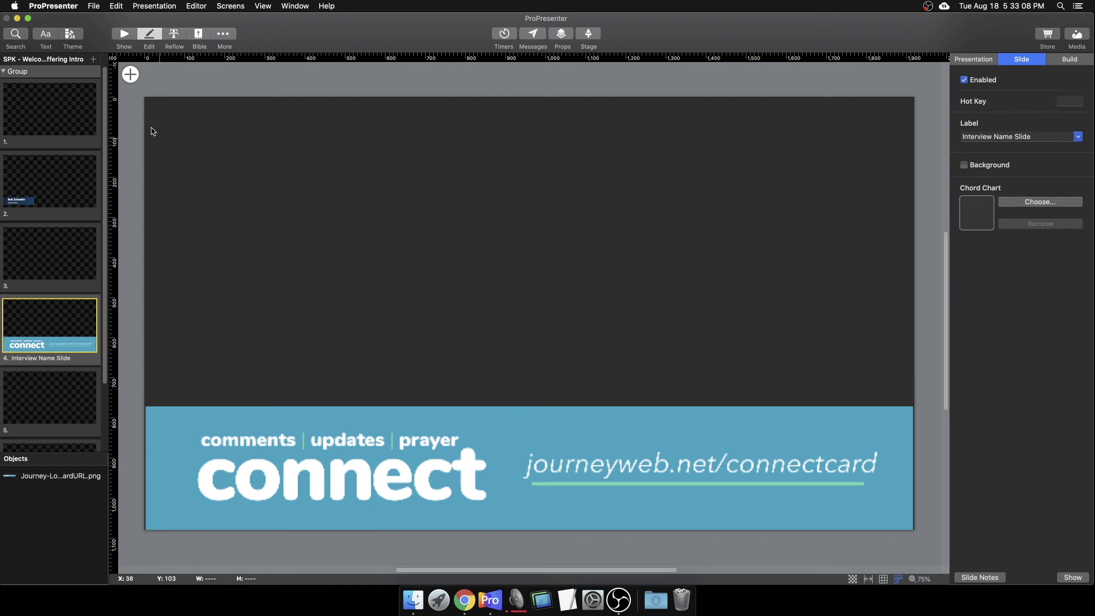
pyautogui.click(130, 75)
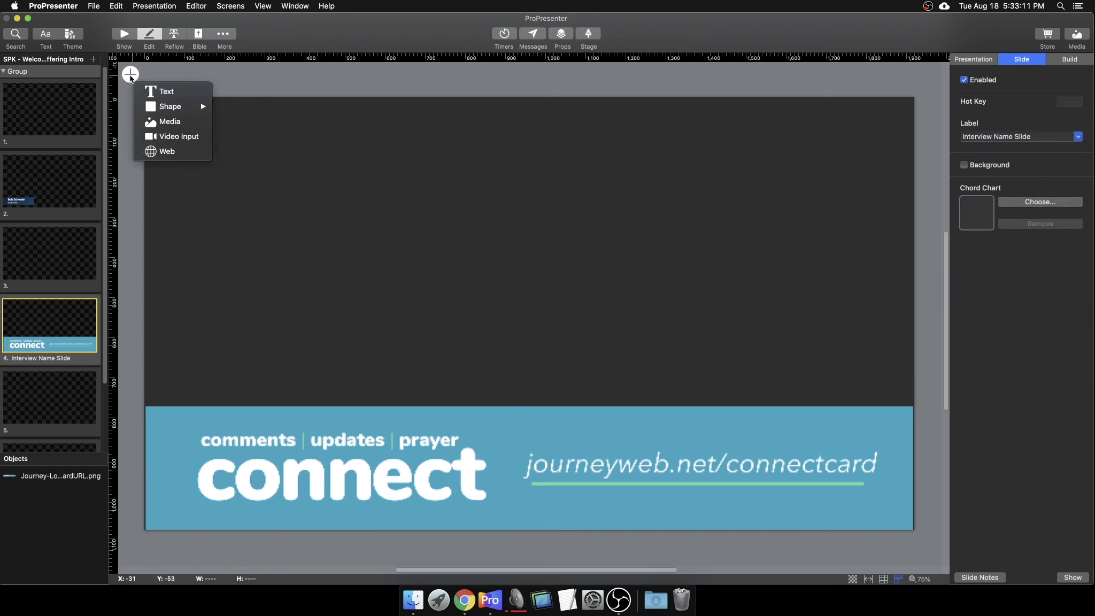
pyautogui.moveTo(177, 107)
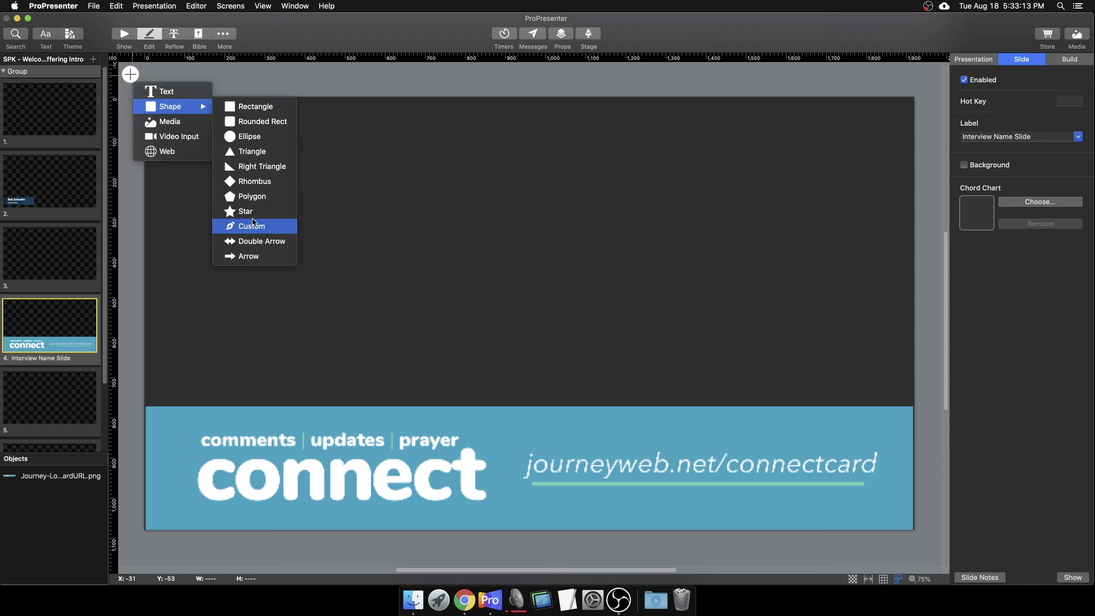
pyautogui.click(408, 188)
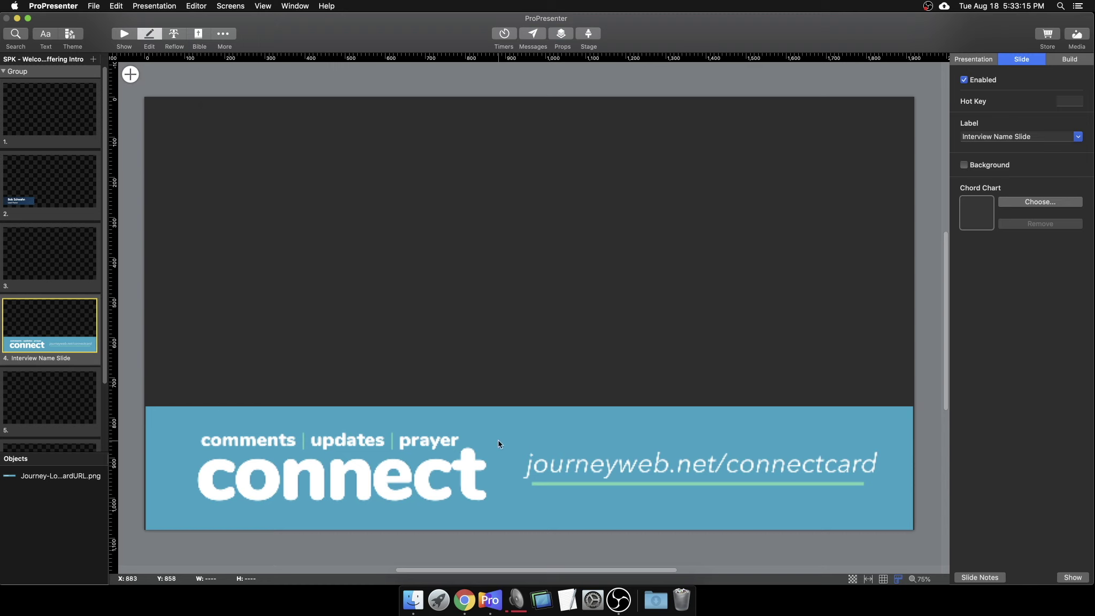
# Leave slide editing and show the connect card slide 4 of SPK - Welcome & Offering Intro live.
pyautogui.click(123, 47)
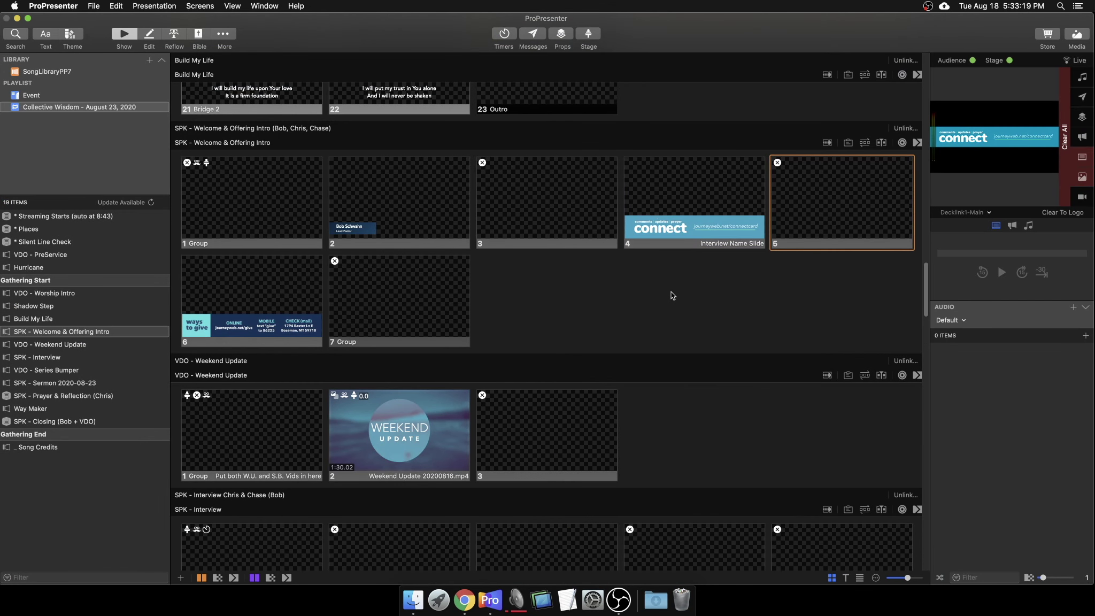
pyautogui.click(692, 210)
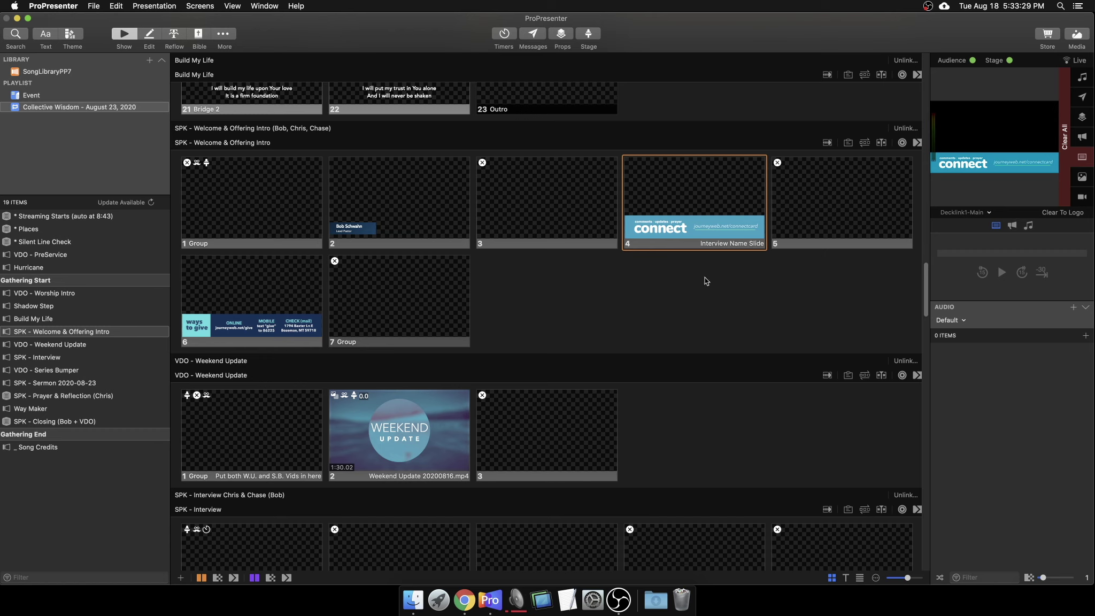
# Delete the connect card slide and the blank slide following it from SPK - Welcome & Offering Intro.
pyautogui.click(706, 221)
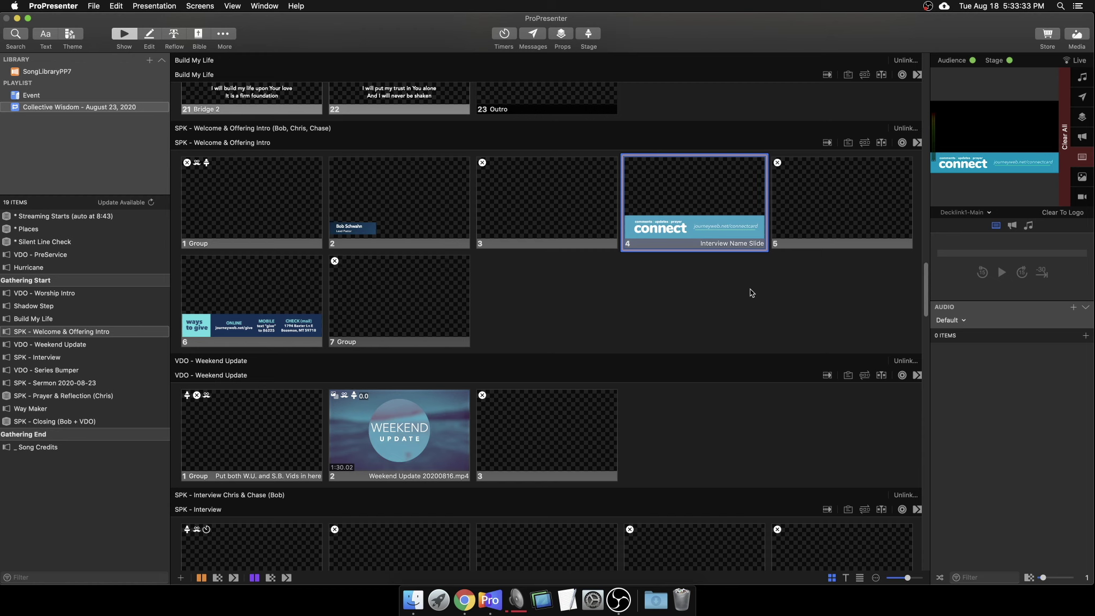
pyautogui.press('Delete')
pyautogui.click(694, 214)
pyautogui.press('Delete')
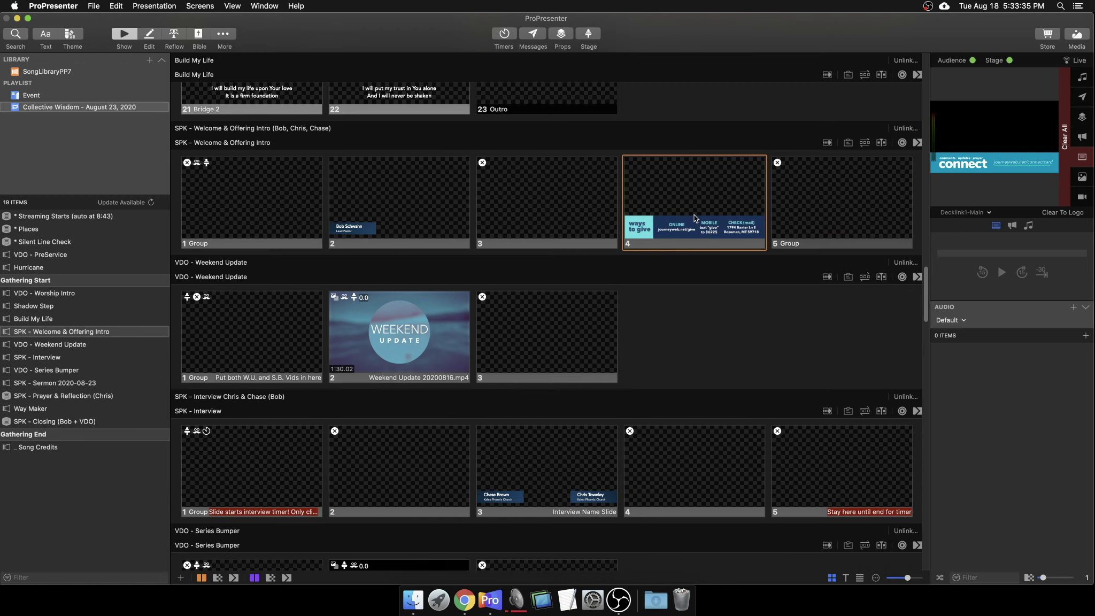
# Advance the live output to slide 5, the clearing slide after Ways to Give in SPK - Welcome & Offering Intro.
pyautogui.scroll(-5, 683, 311)
pyautogui.scroll(3, 683, 312)
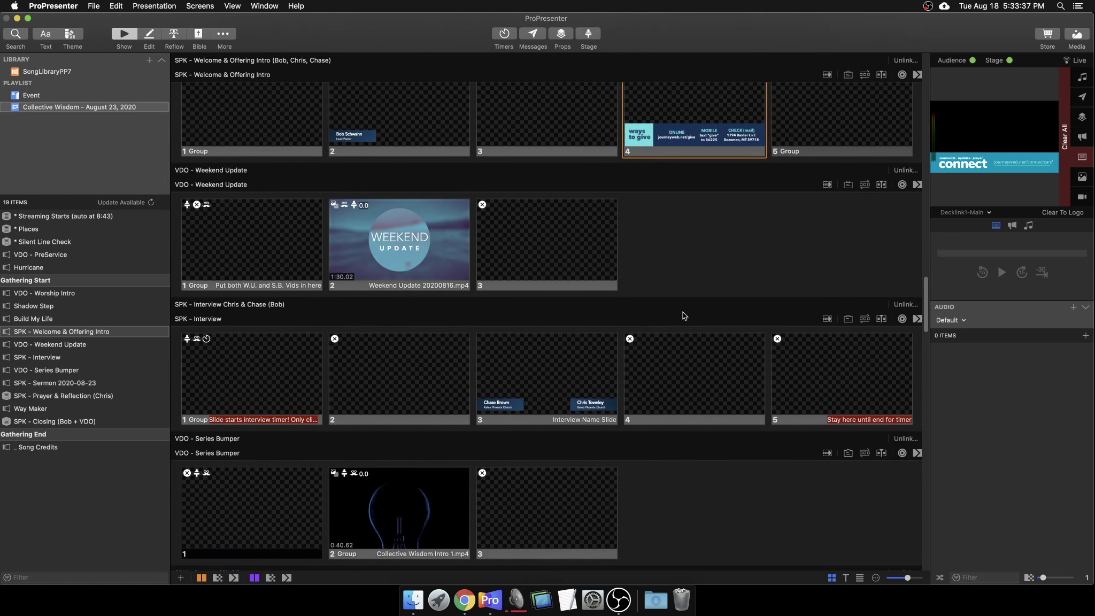
pyautogui.scroll(3, 641, 235)
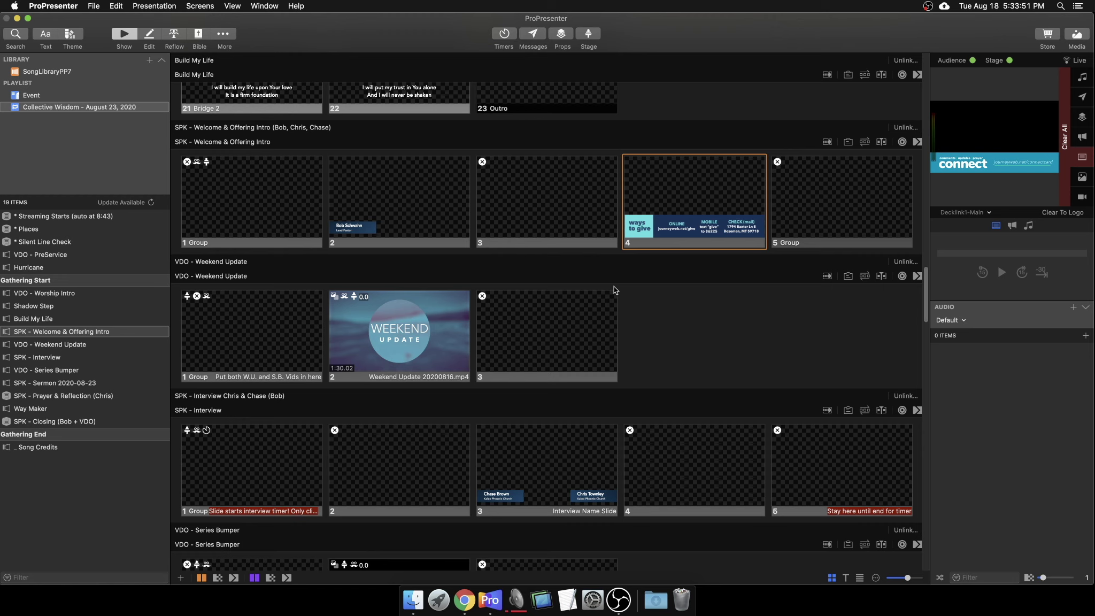
pyautogui.press('Right')
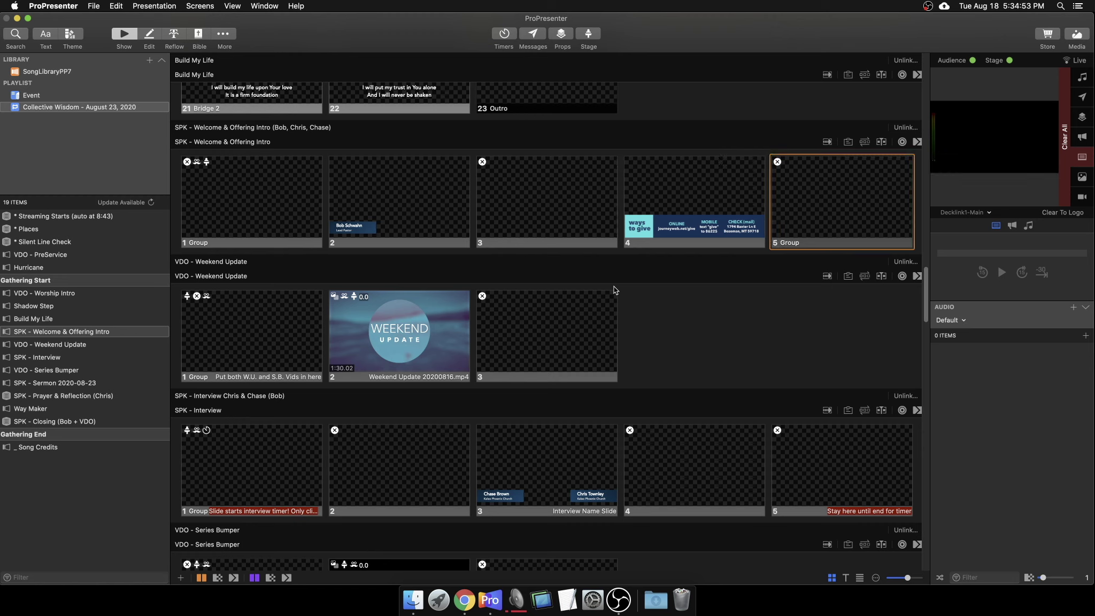